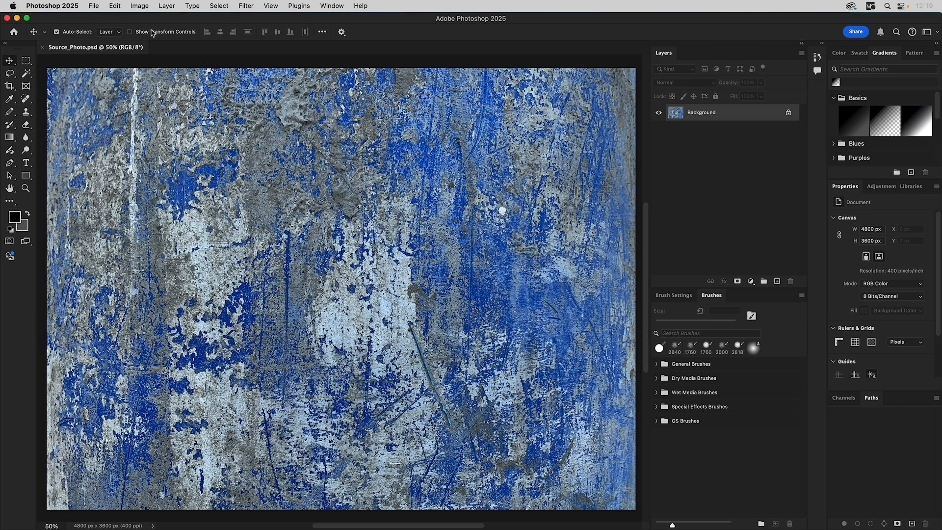
Apply a Brightness/Contrast adjustment to the photo with brightness 20 and contrast 55
left_click(141, 6)
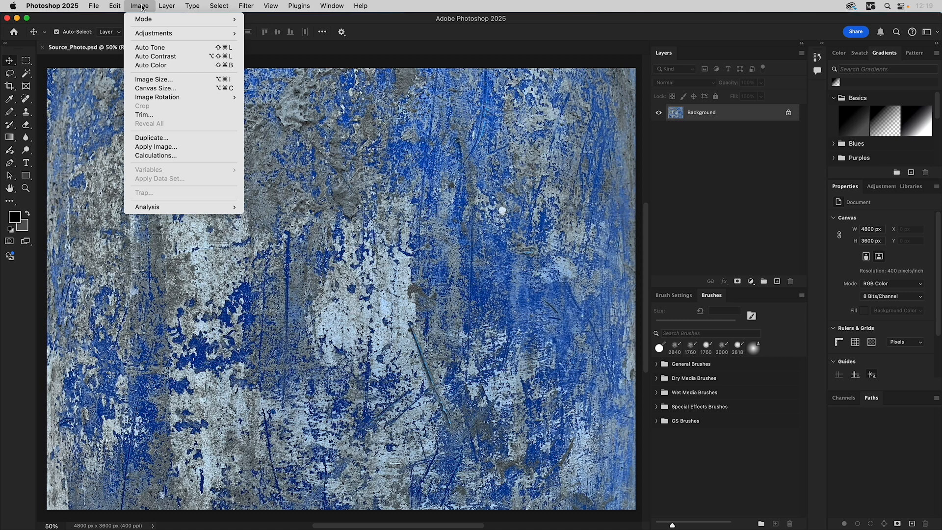
mouse_move(147, 31)
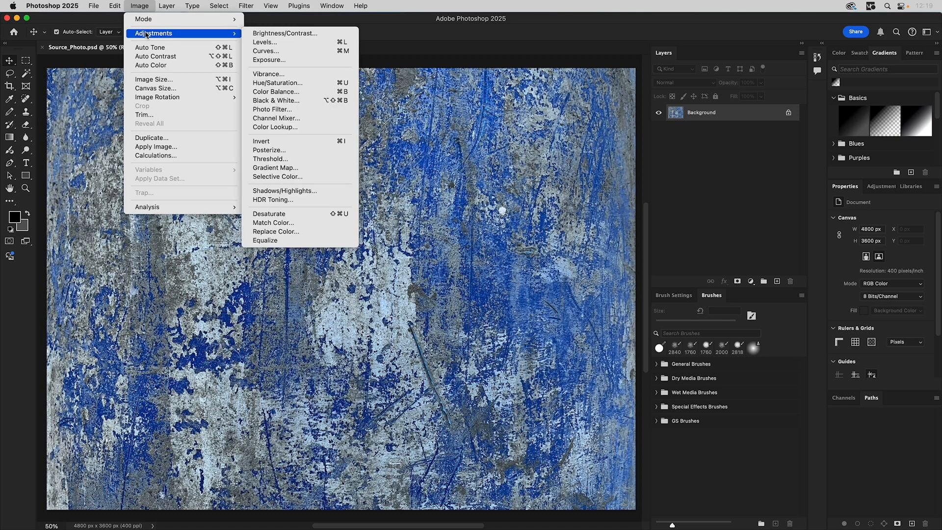
left_click(264, 35)
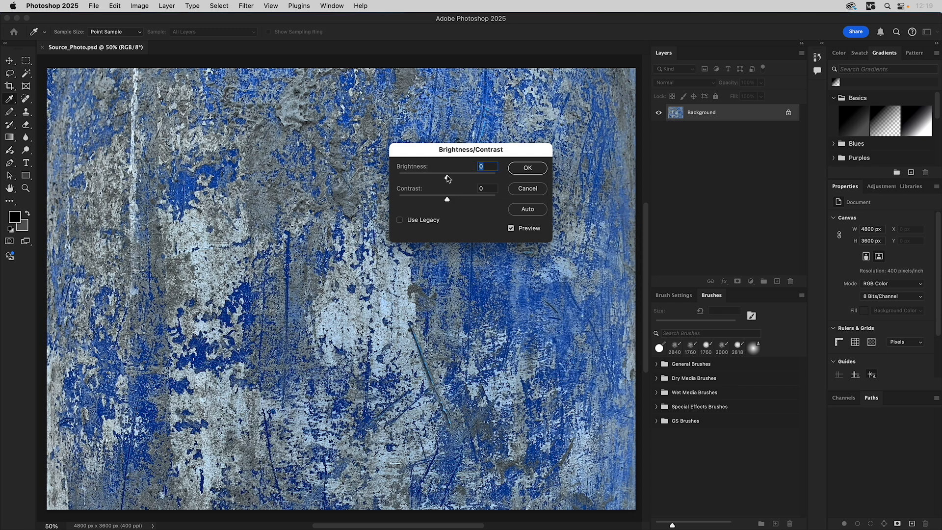
left_click_drag(447, 178, 475, 201)
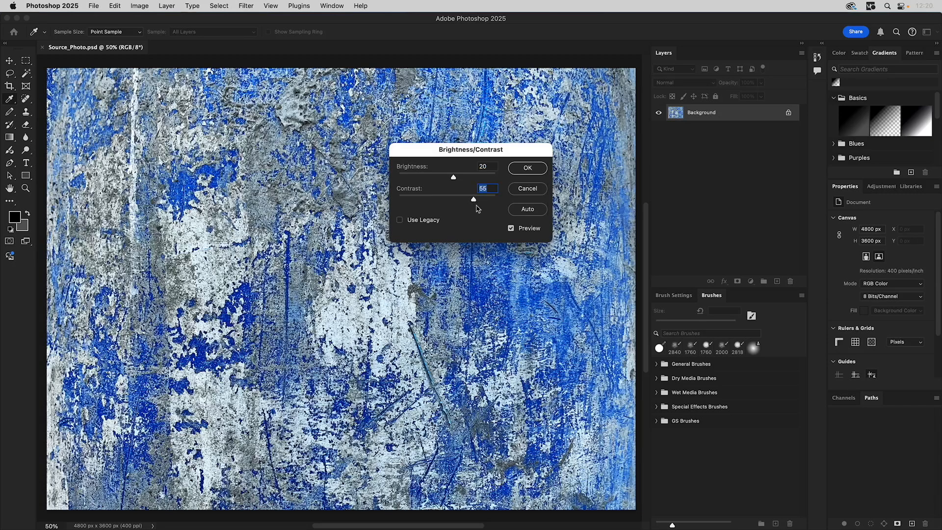
left_click(528, 168)
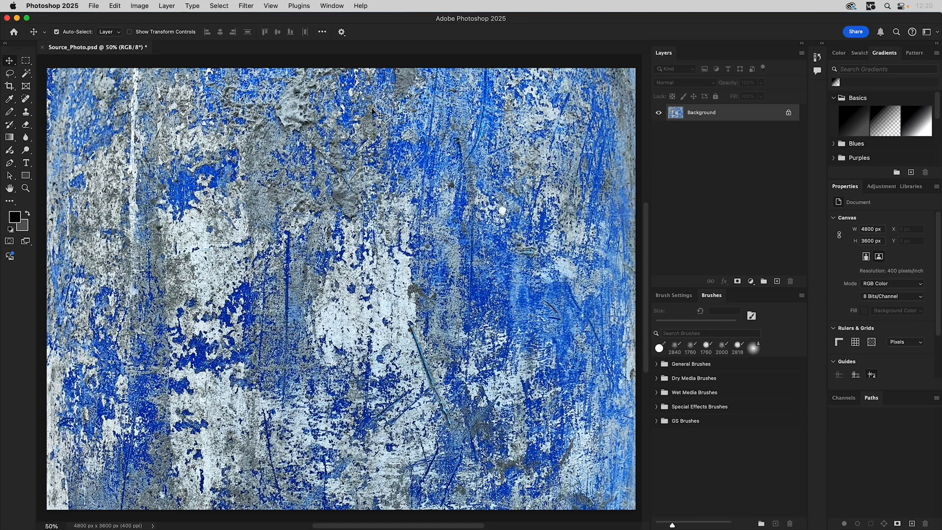
Convert the image's color mode to Grayscale
left_click(141, 6)
mouse_move(147, 19)
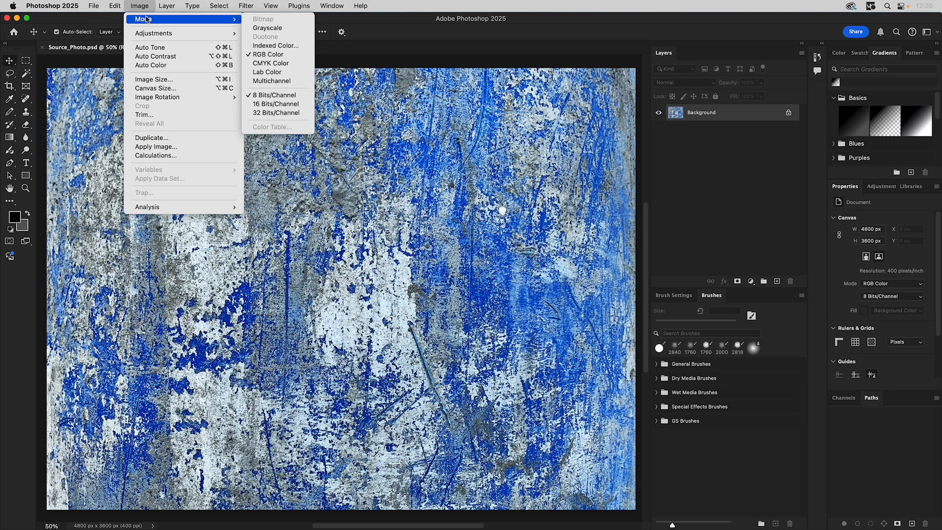
left_click(274, 28)
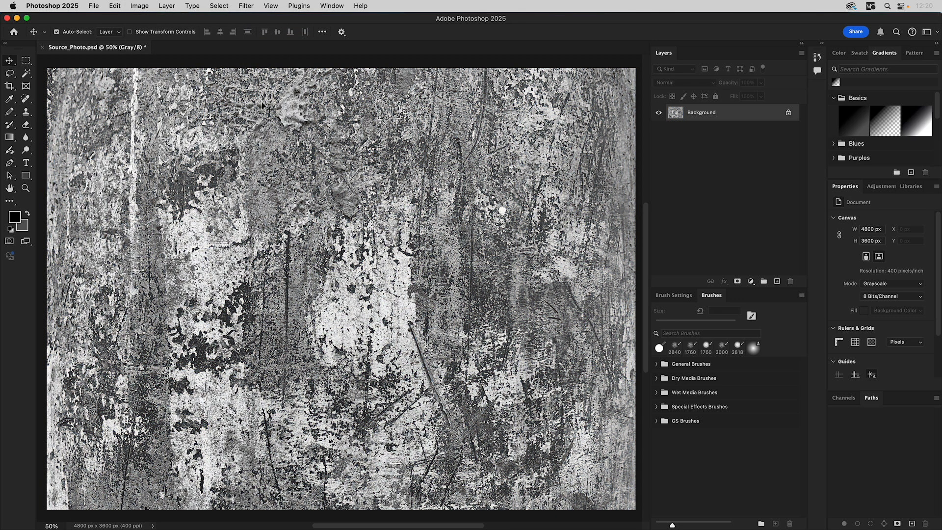
Apply a Levels adjustment with input levels of 22 for shadows, 0.14 for midtones and 103 for highlights
left_click(140, 6)
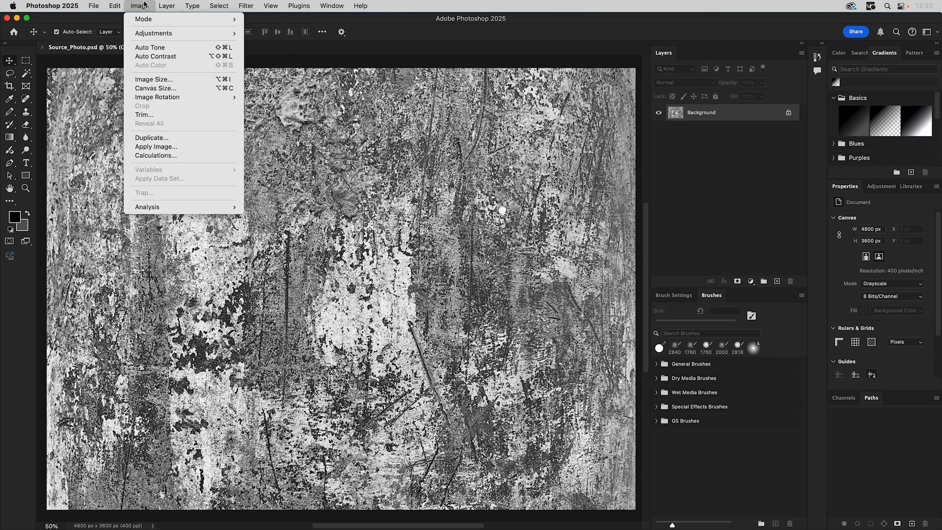
mouse_move(148, 20)
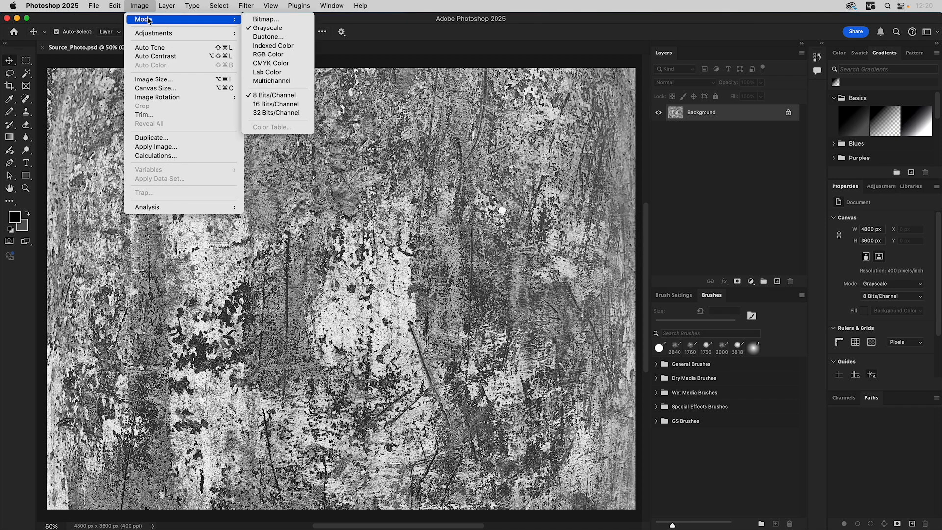
mouse_move(153, 35)
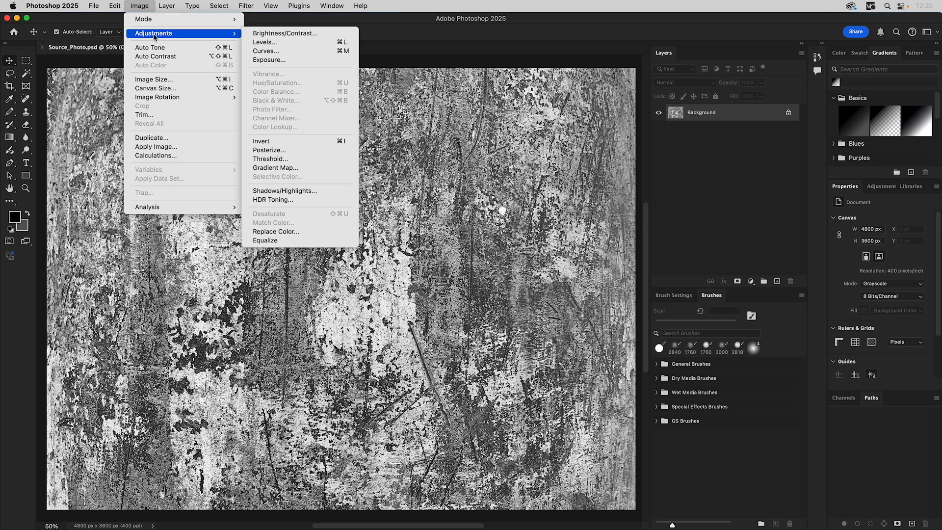
left_click(295, 42)
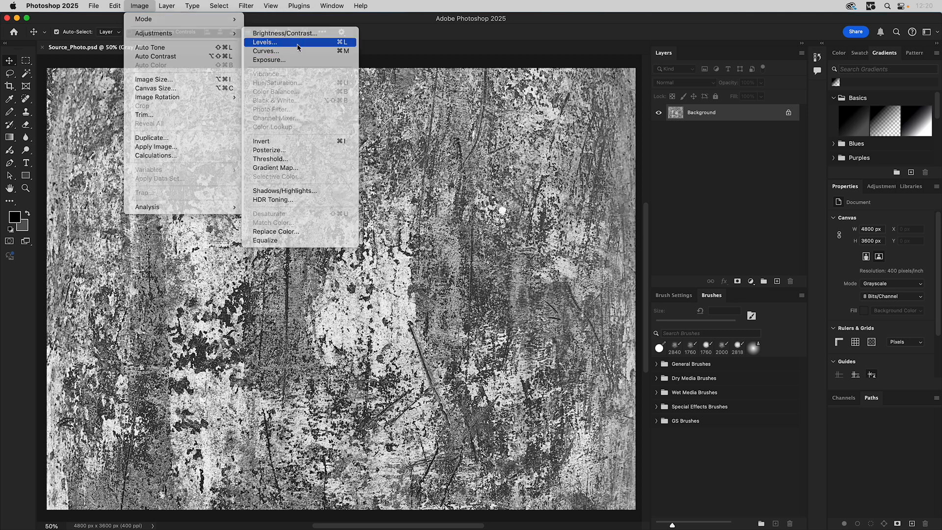
mouse_move(532, 142)
left_mouse_down()
mouse_move(644, 165)
mouse_move(674, 159)
mouse_move(660, 165)
left_mouse_up()
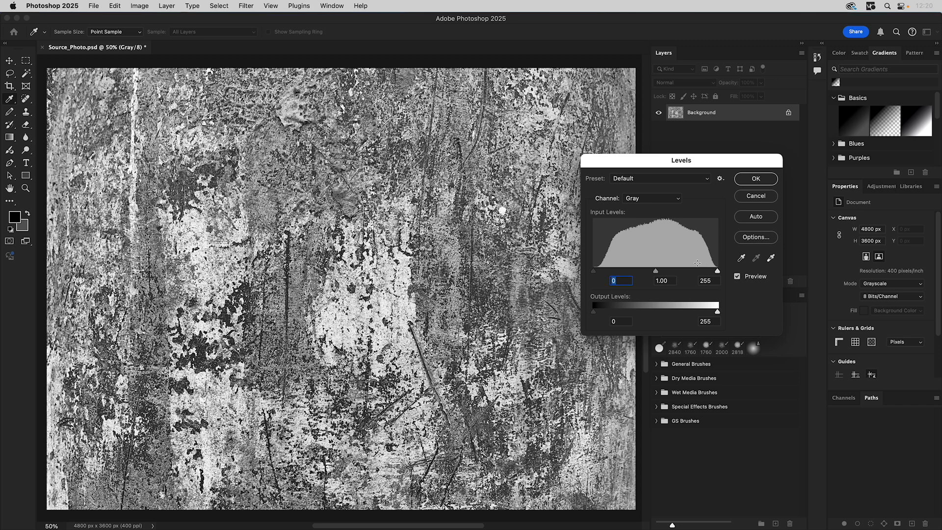
mouse_move(718, 272)
left_mouse_down()
mouse_move(686, 272)
mouse_move(700, 271)
left_mouse_up()
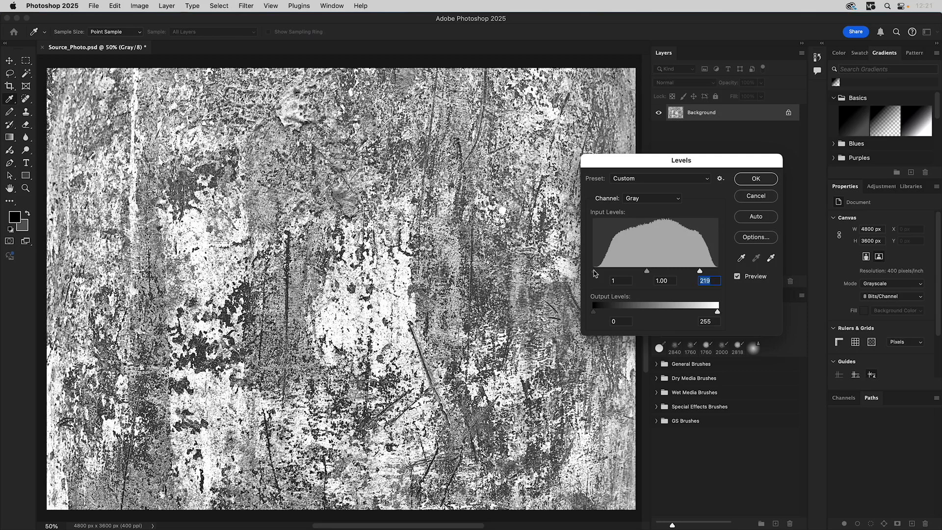
left_click_drag(595, 270, 637, 272)
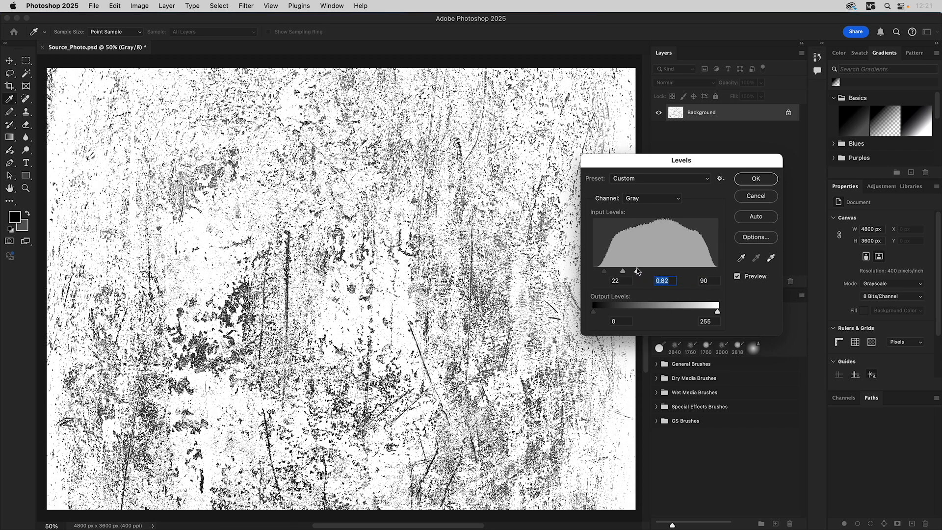
left_click_drag(637, 270, 642, 271)
left_click(641, 271)
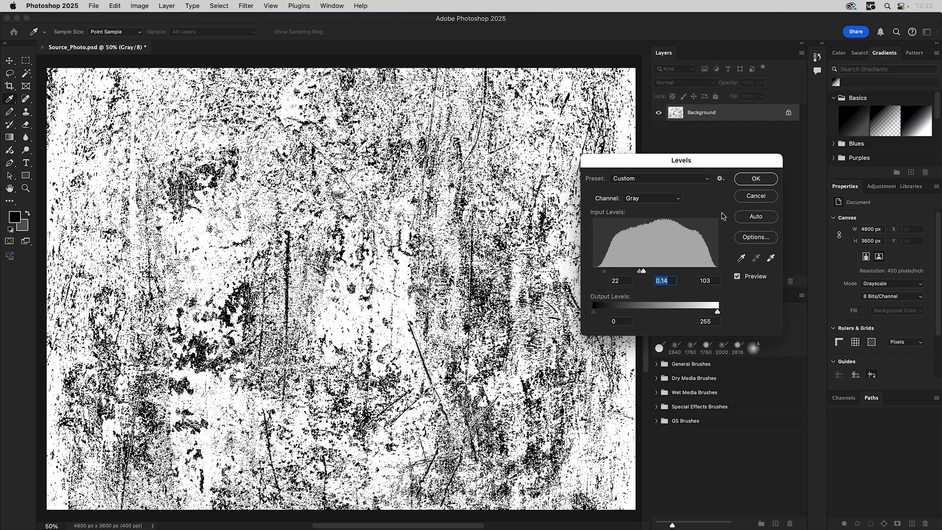
left_click(756, 179)
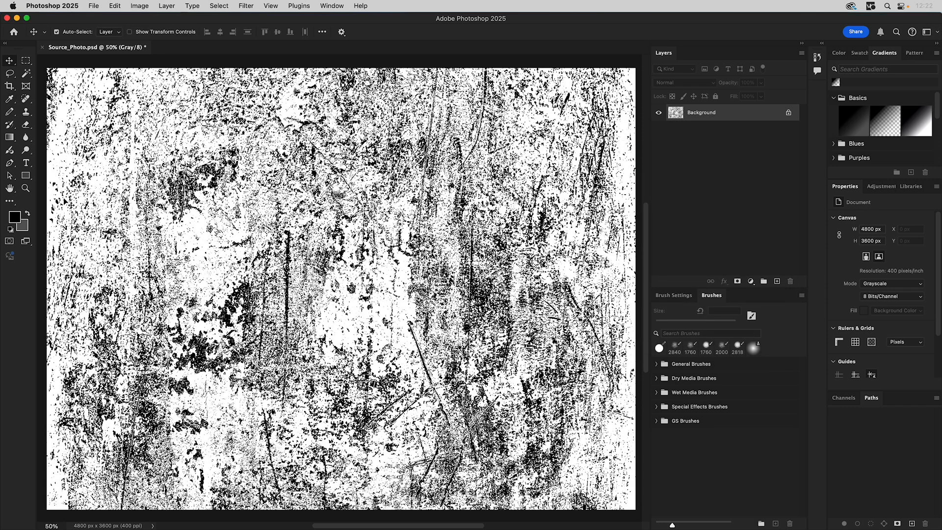
Convert the image to Bitmap mode at an output of 400 pixels/inch using the 50% Threshold method
left_click(25, 188)
left_click_drag(240, 195, 274, 214)
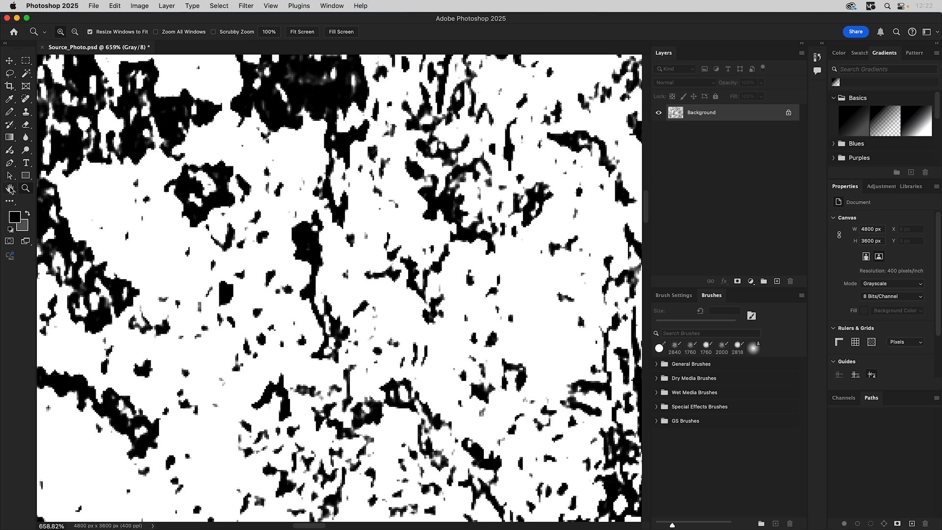
double_click(10, 189)
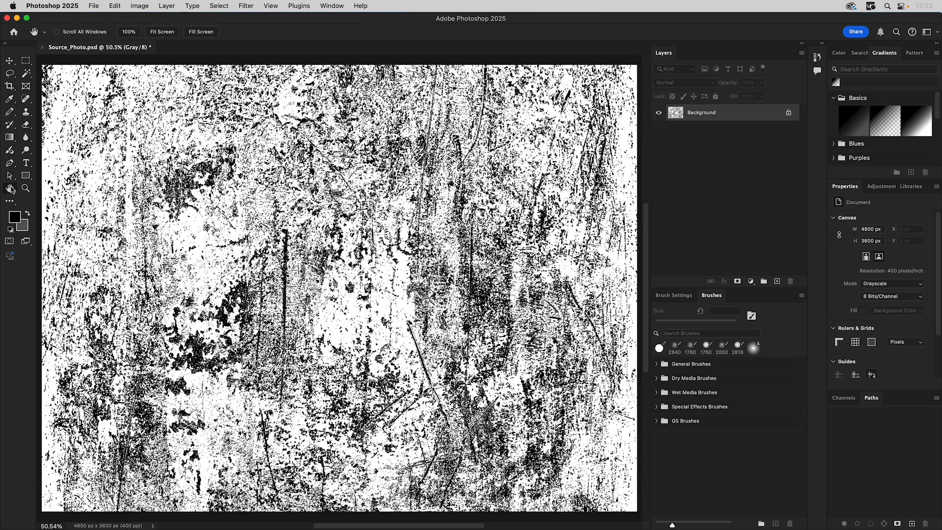
left_click(139, 5)
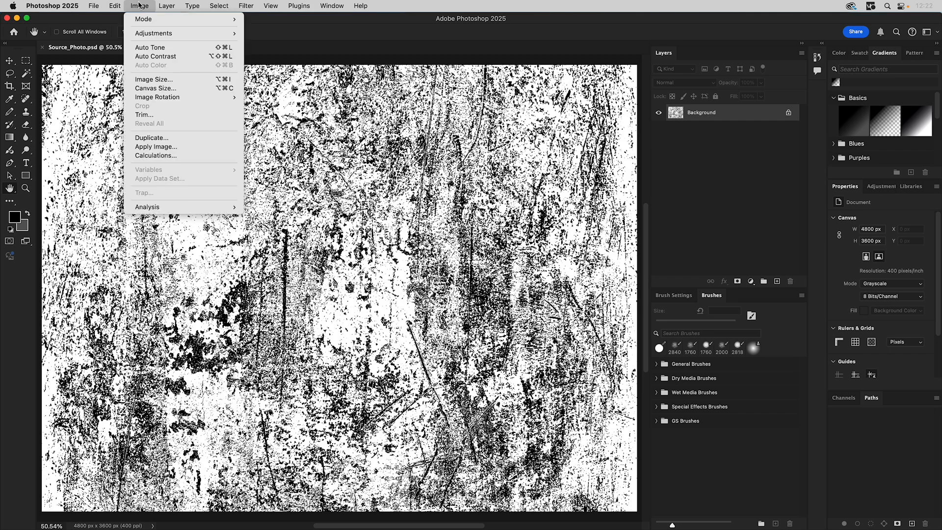
mouse_move(145, 20)
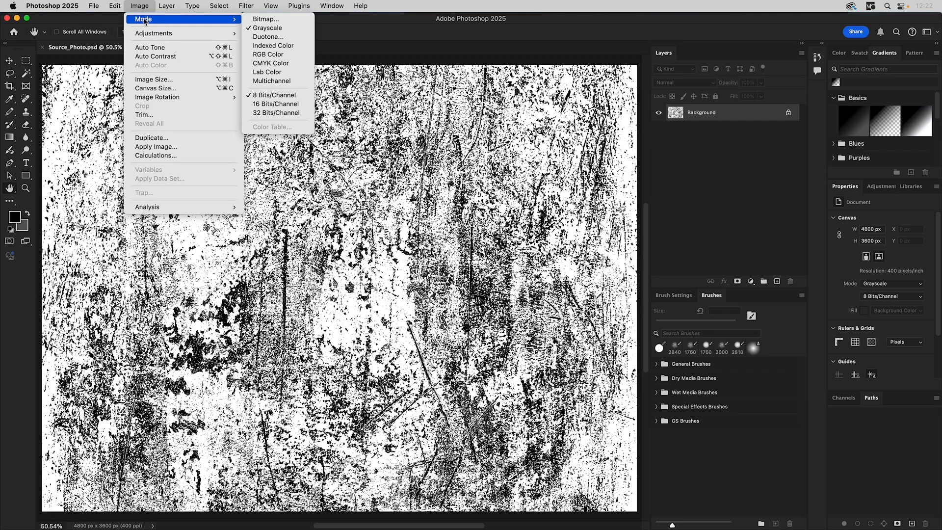
left_click(281, 20)
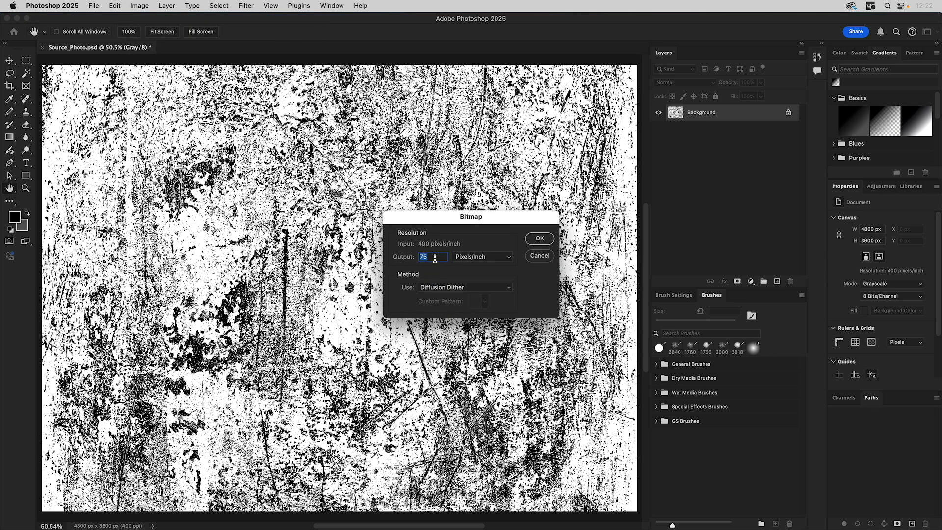
type("400")
left_click(439, 289)
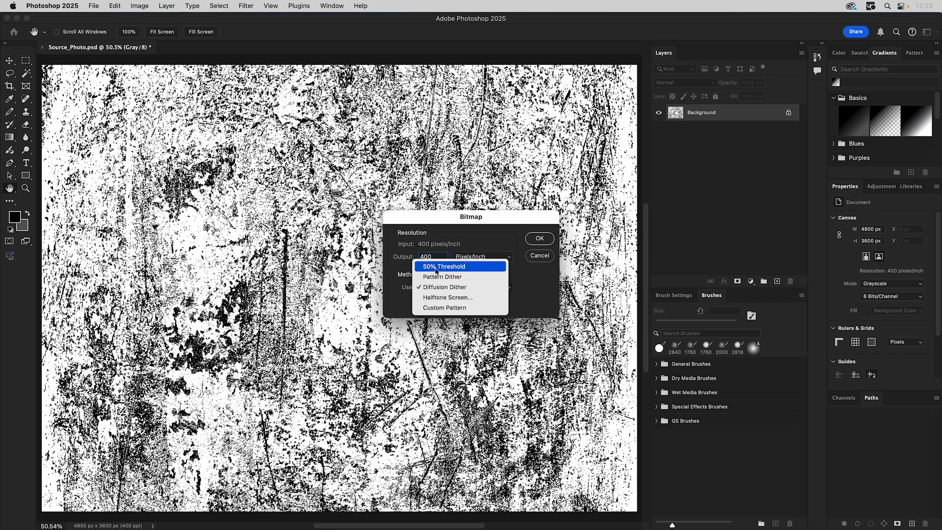
left_click(436, 268)
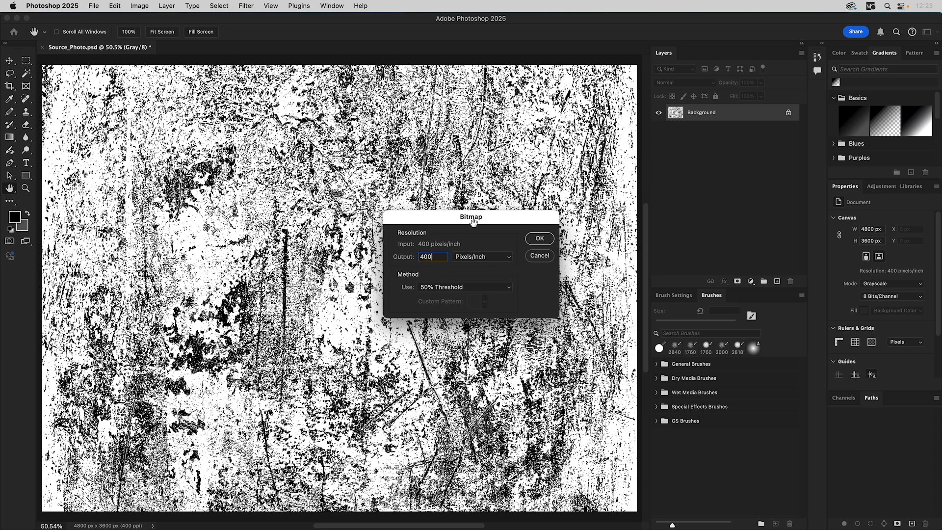
left_click(538, 240)
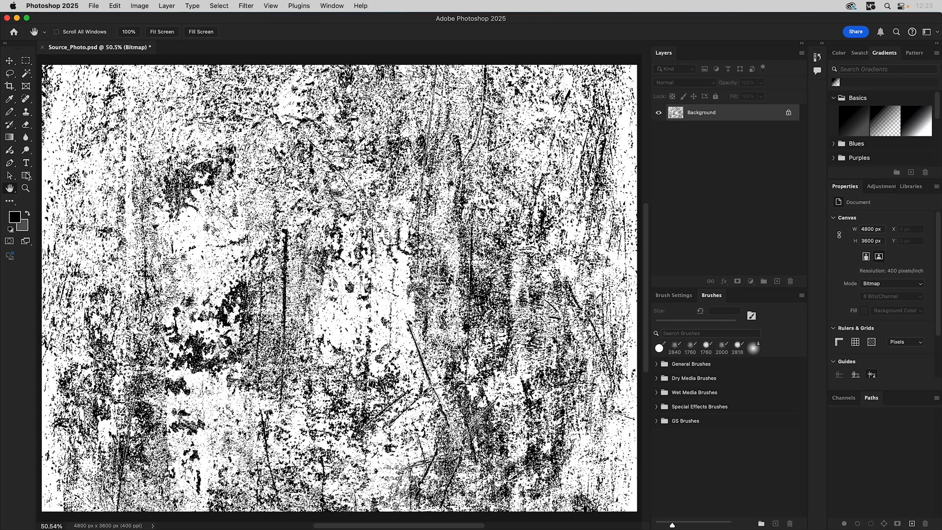
Save the bitmap texture to the Desktop as a TIFF named Awesome_Crud with no image compression
left_click(25, 188)
left_click_drag(215, 194, 328, 245)
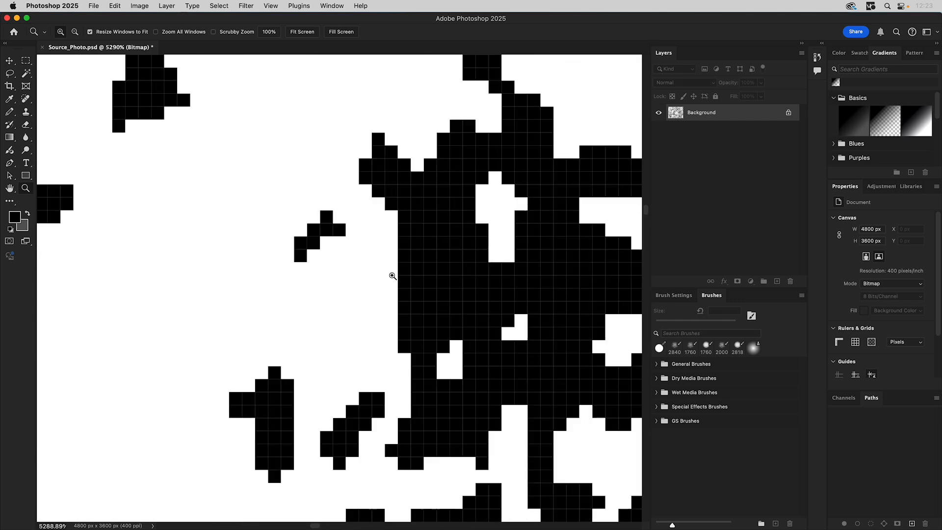
left_click(9, 188)
double_click(9, 188)
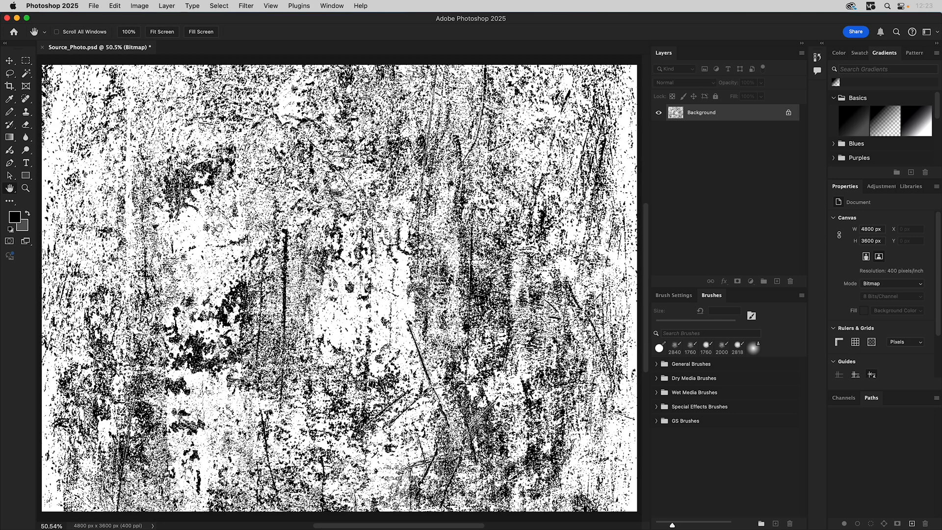
left_click(93, 5)
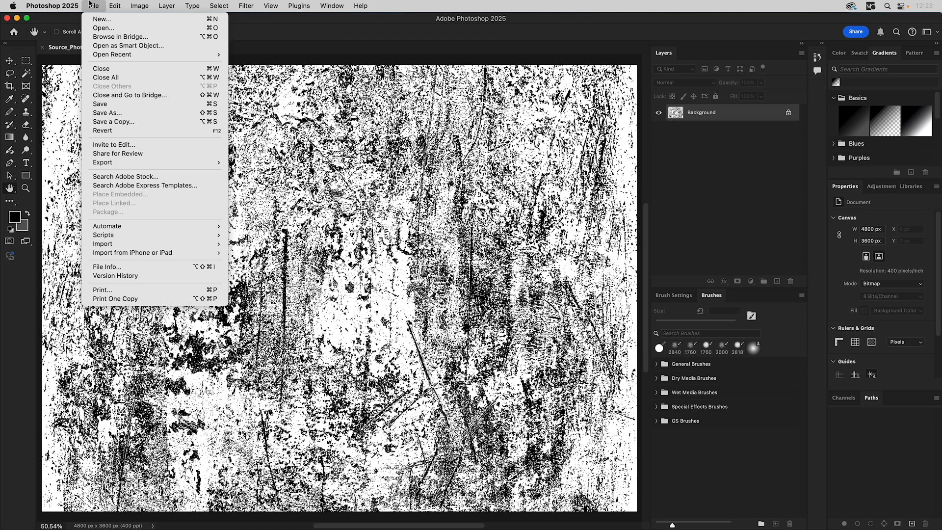
left_click(102, 113)
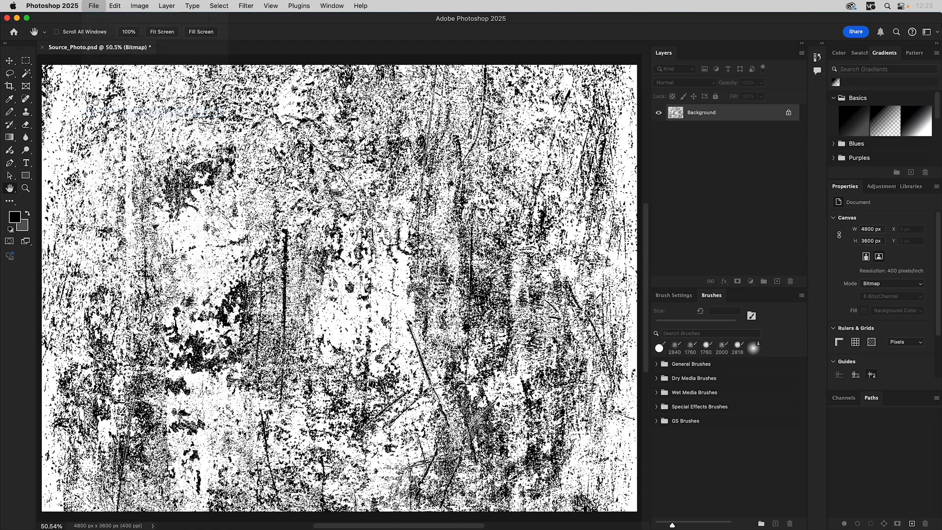
left_click(310, 130)
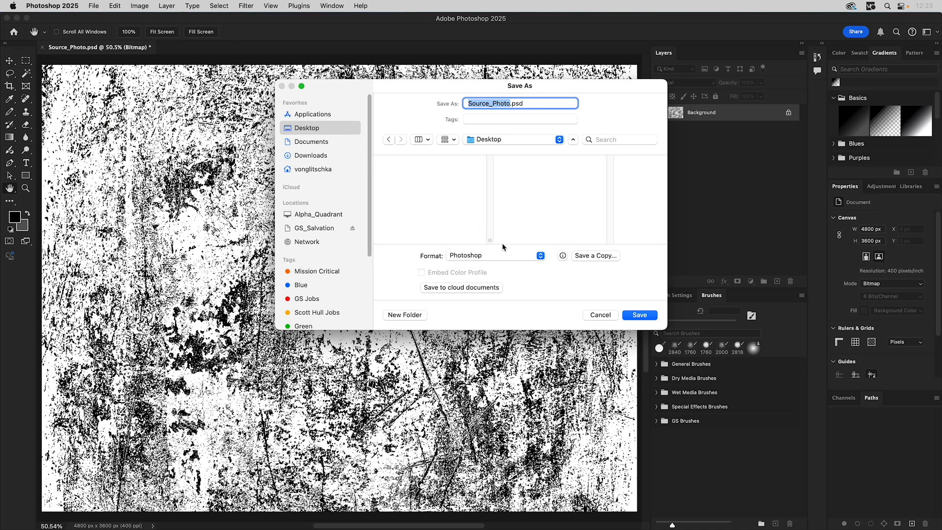
left_click(515, 258)
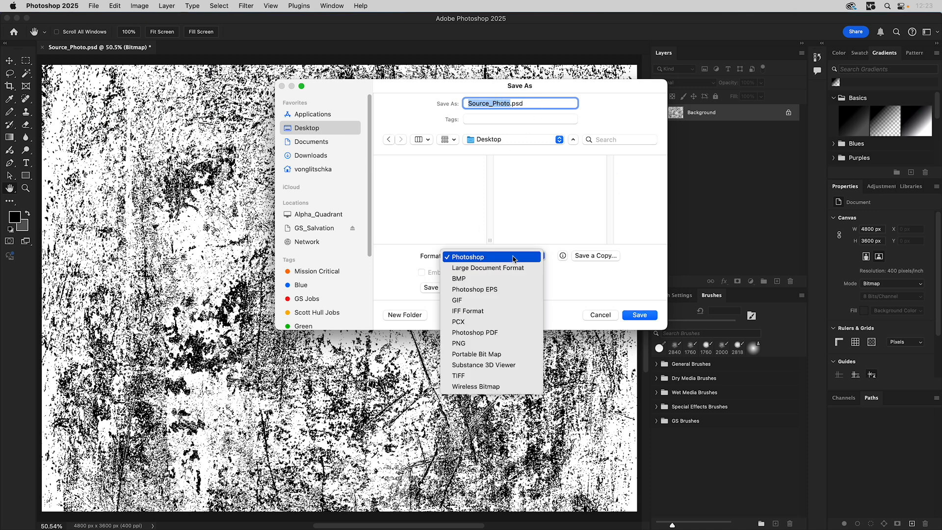
left_click(468, 376)
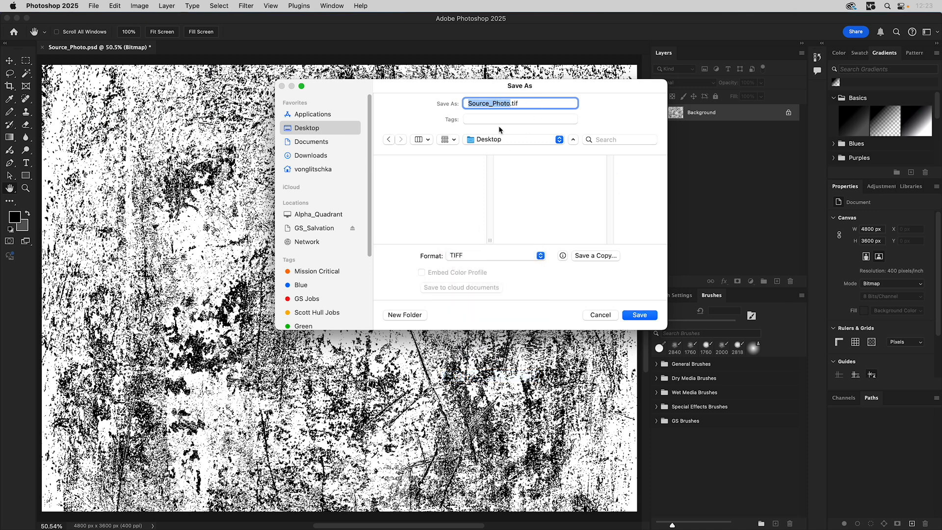
type("Awesome_Crud")
left_click(634, 319)
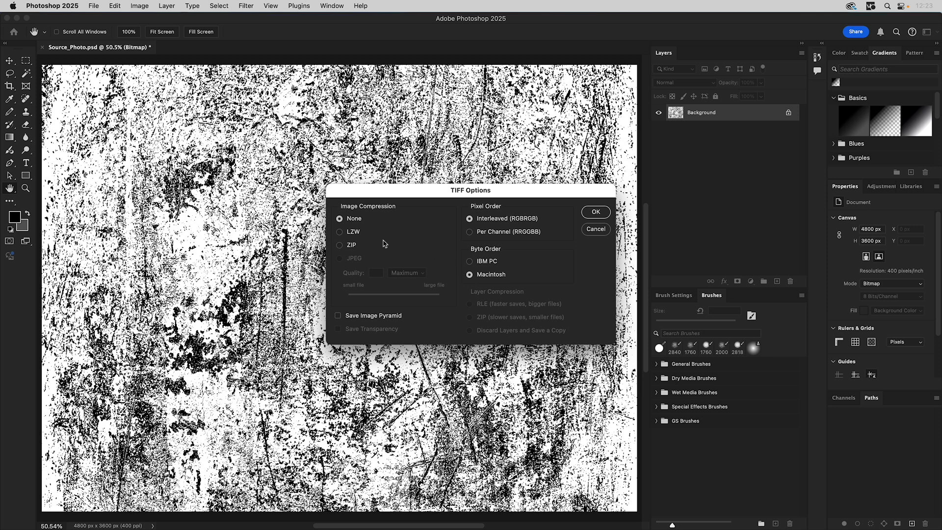
left_click(589, 213)
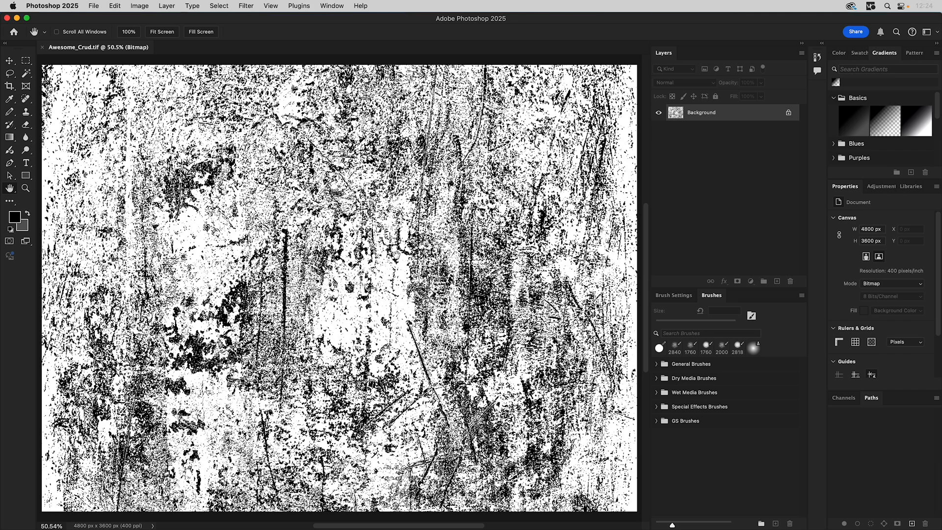
Switch to Illustrator and show the rough sketch layer in the Creating_with_Masked_Textures document
key("super+Tab")
key("super+Tab")
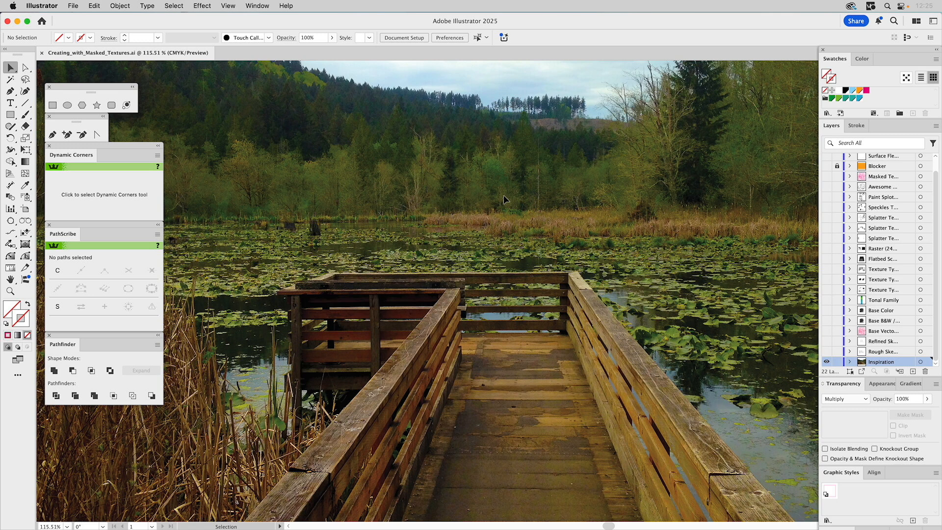
left_click(826, 351)
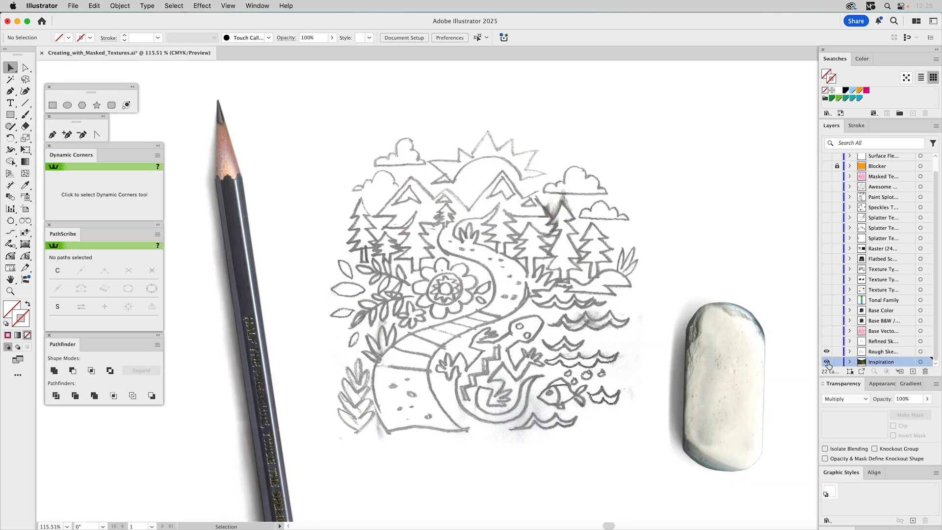
Show the refined sketch layer in place of the rough sketch layer
left_click(873, 354)
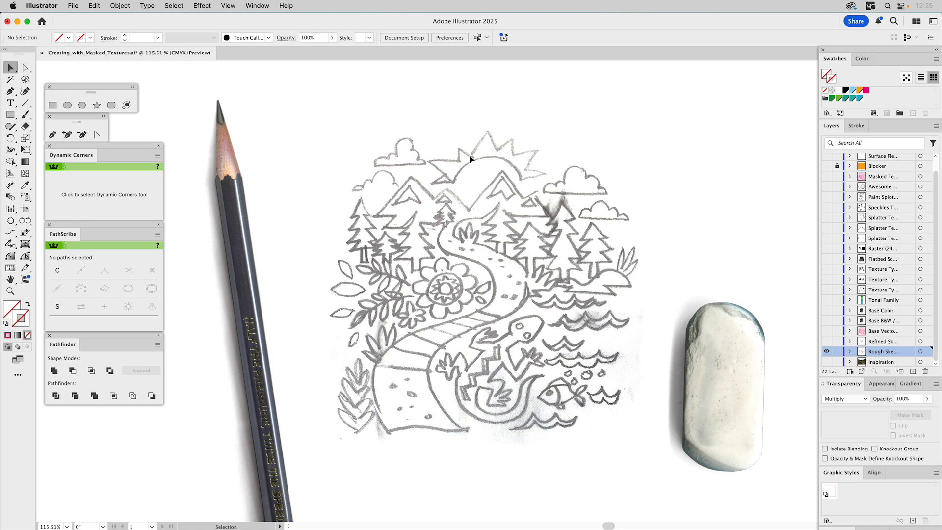
left_click(826, 341)
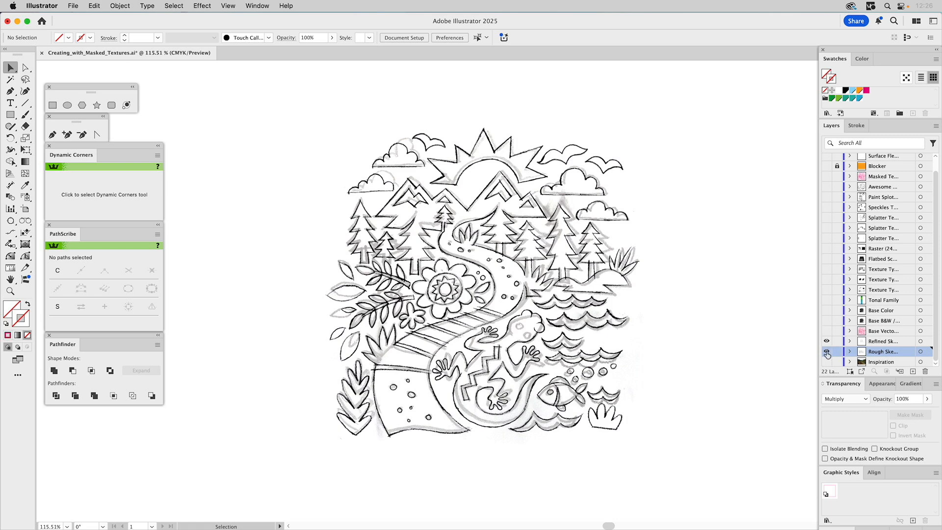
left_click(826, 351)
Set the refined sketch image's opacity to 20% and lock its layer
left_click(638, 287)
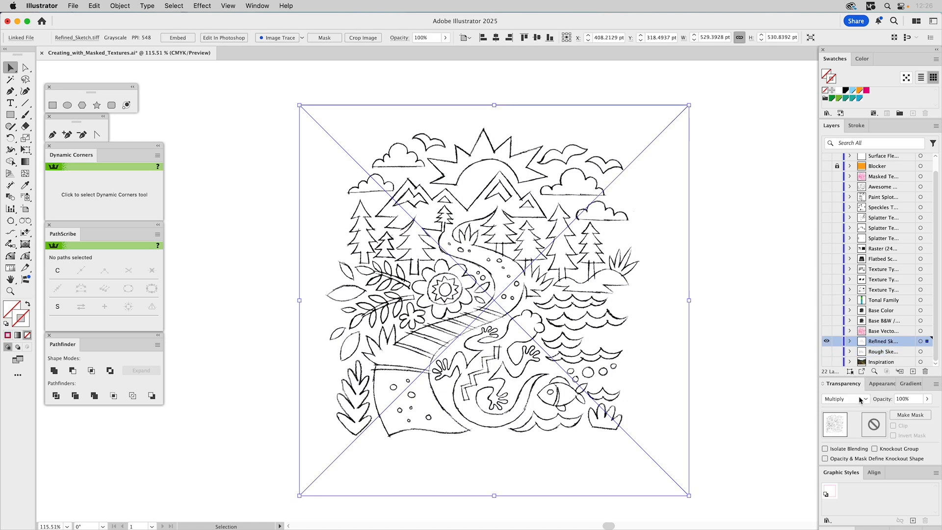
left_click(911, 399)
type("20")
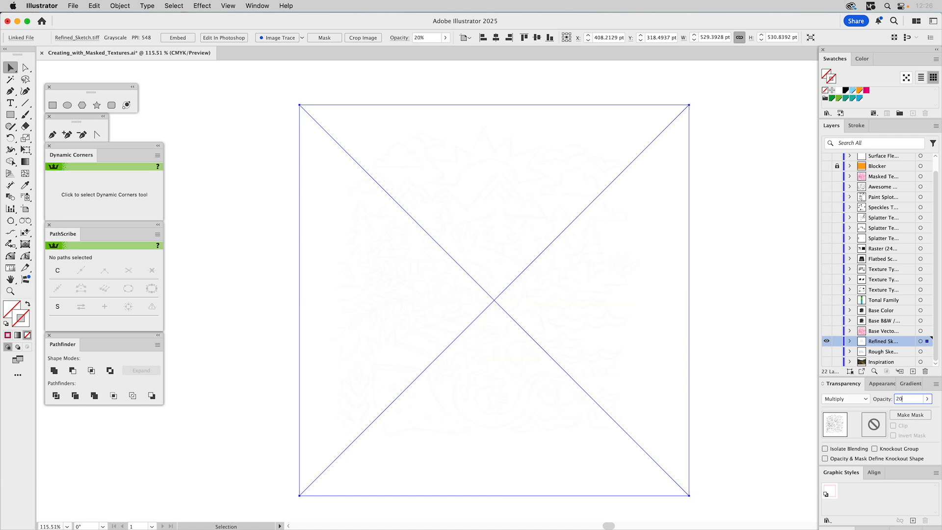
left_click(837, 341)
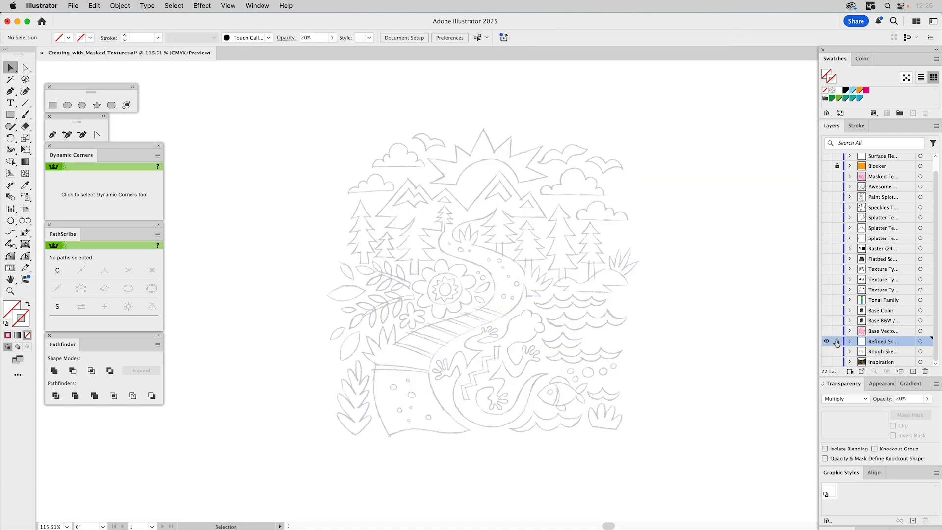
Show the base vector layer over the faded refined sketch
left_click(827, 332)
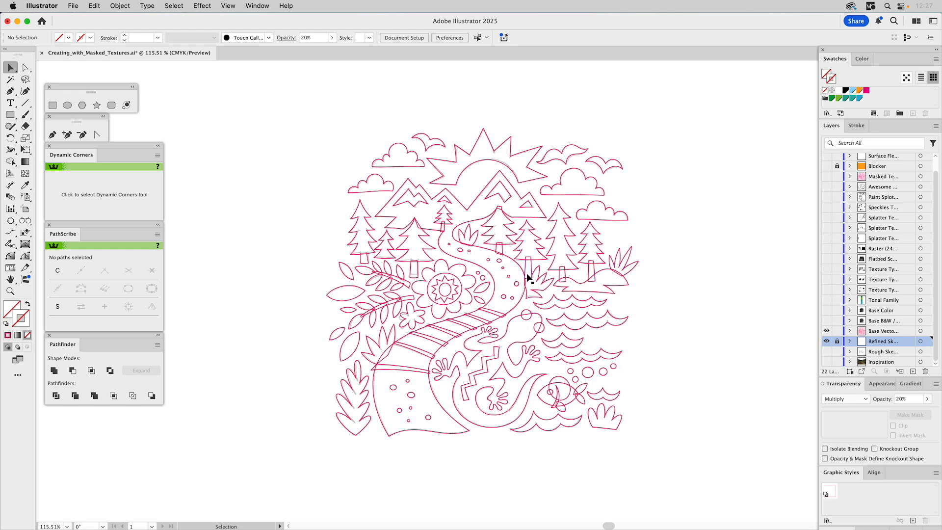
key("z")
left_click_drag(302, 234, 491, 357)
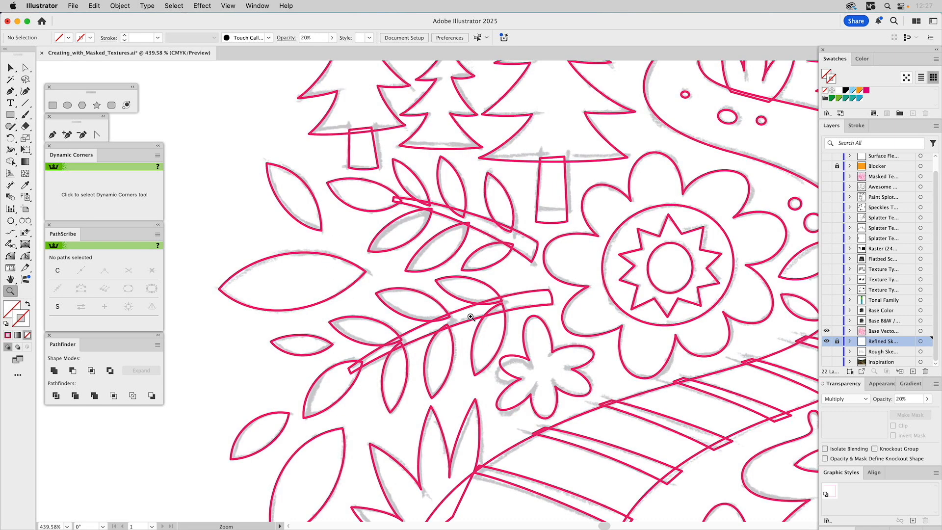
Unite the stem and all the leaves of the lower branch beside the large flower into one shape
key("v")
left_click(527, 298)
left_click(486, 287)
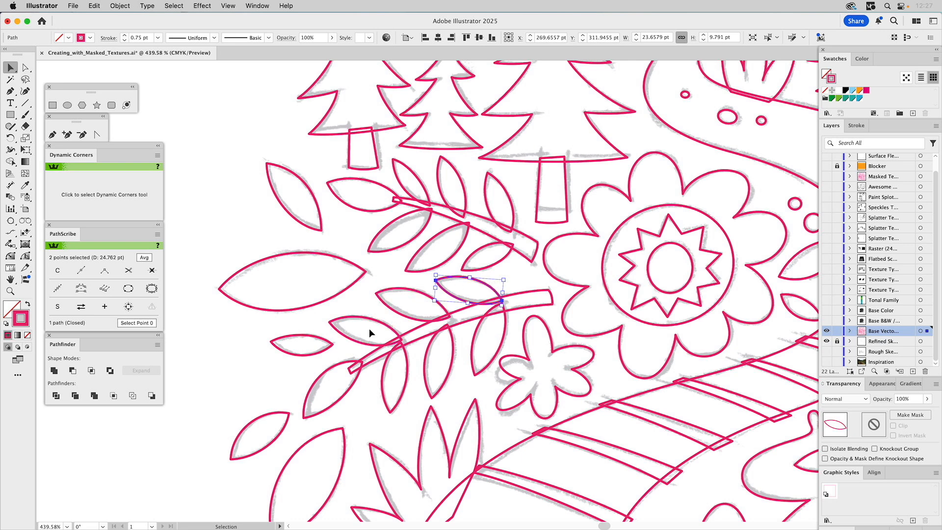
left_click_drag(511, 288, 407, 339)
left_click(406, 367, "shift")
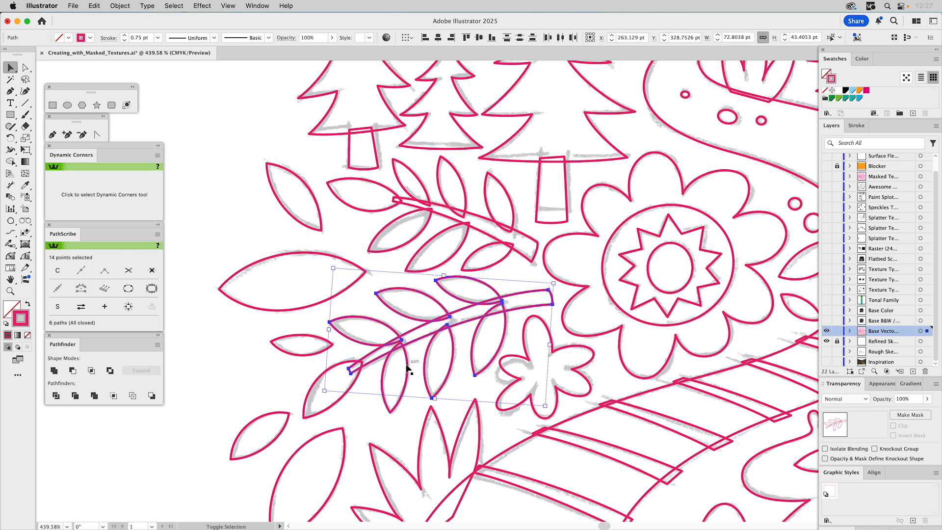
left_click(402, 382, "shift")
left_click(334, 375, "shift")
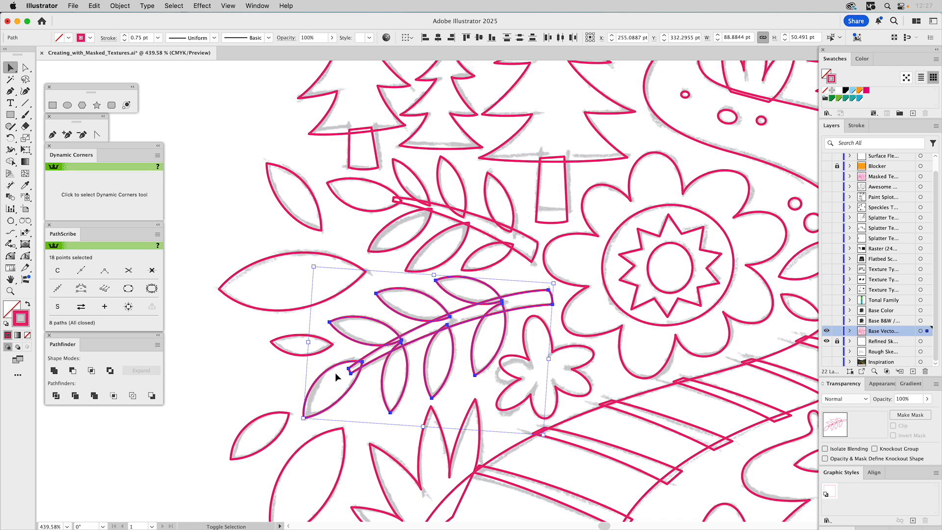
left_click(54, 371)
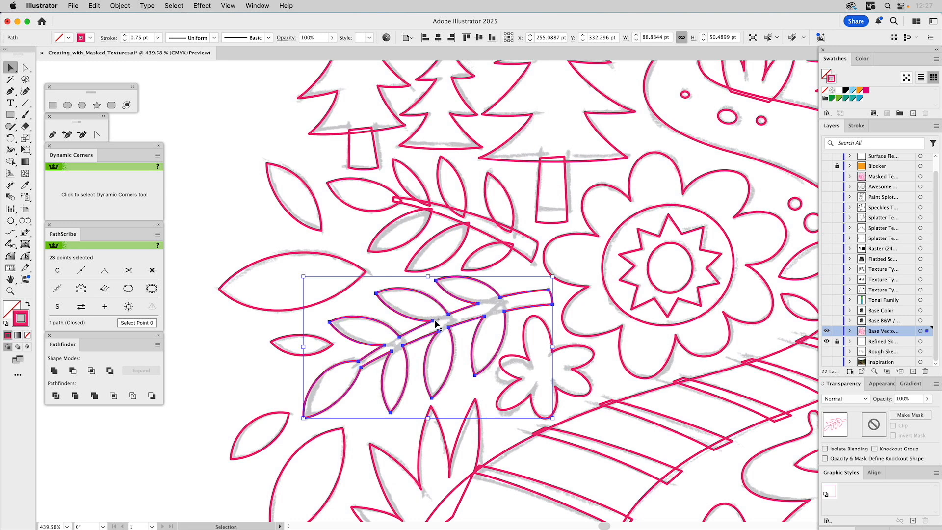
Unite the stem and leaves of the upper branch beside the large flower into one shape
left_click(520, 278)
left_click_drag(387, 179, 512, 257)
left_click(54, 370)
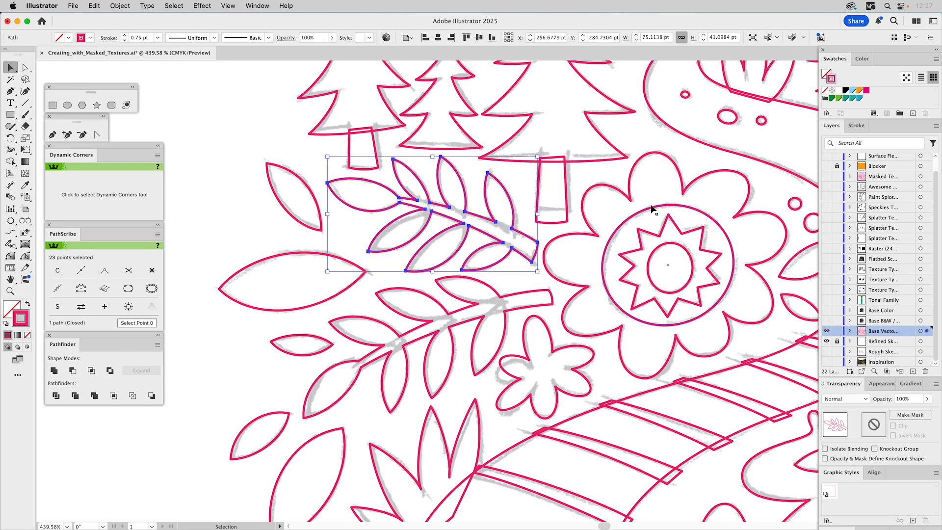
Try to subtract the inner oval from the star at the large flower's center with Minus Front
left_click_drag(652, 201, 503, 213)
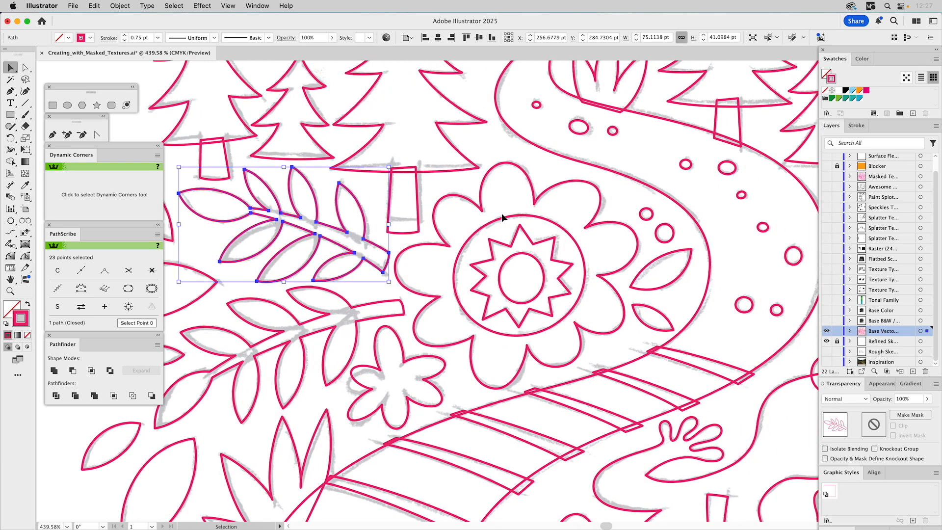
left_click(520, 255)
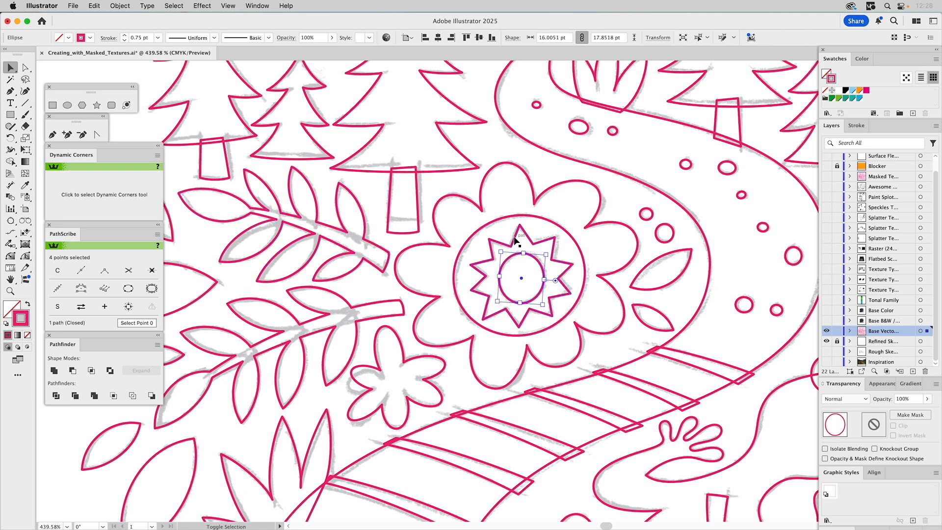
left_click(514, 238, "shift")
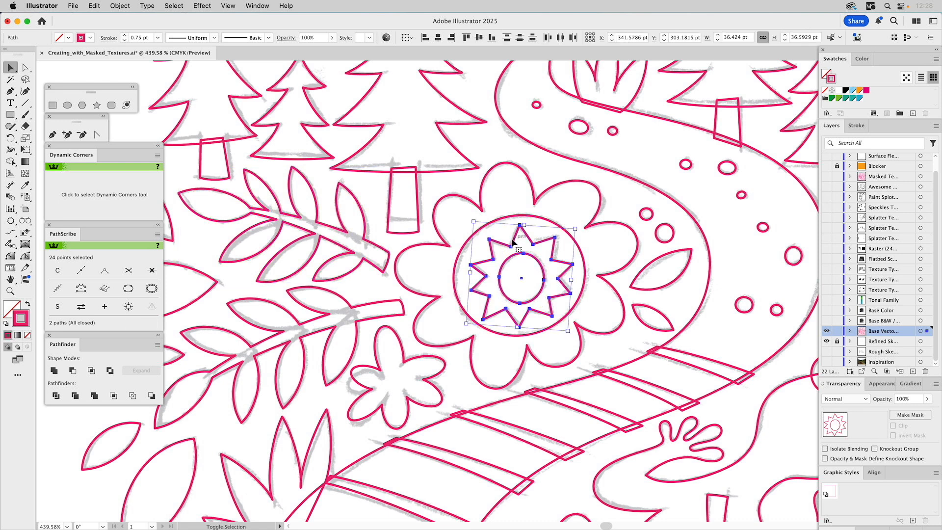
left_click(74, 372)
left_click(555, 287)
left_click(543, 280)
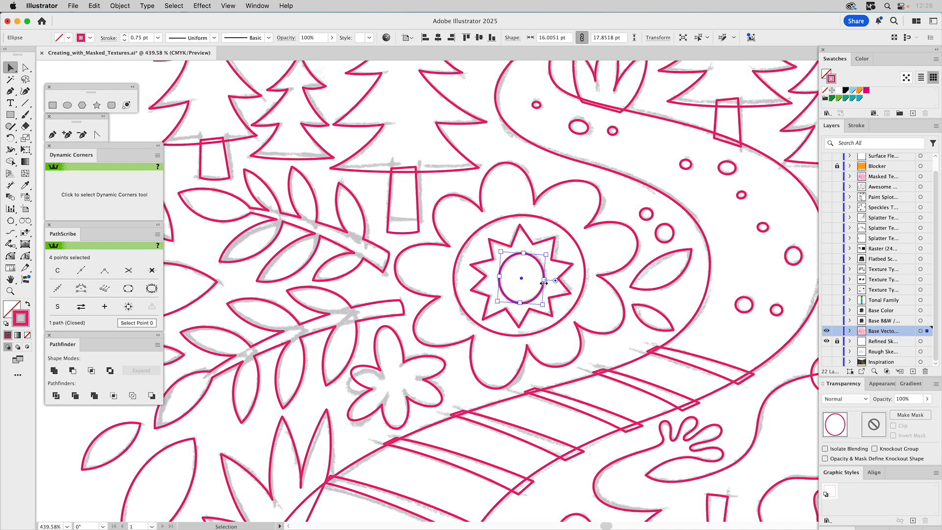
left_click(553, 246, "shift")
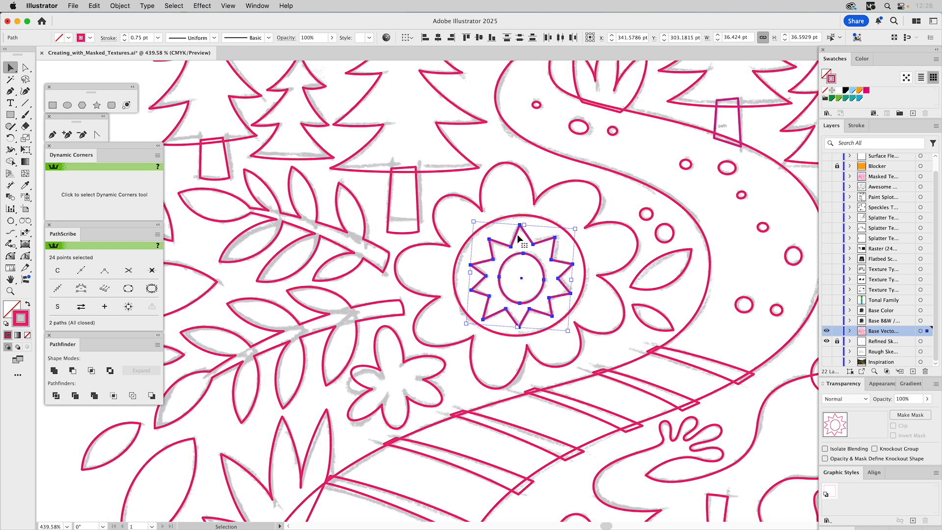
left_click(578, 204)
Fill the large flower's star and petal shapes with the light blue swatch
left_click(523, 230)
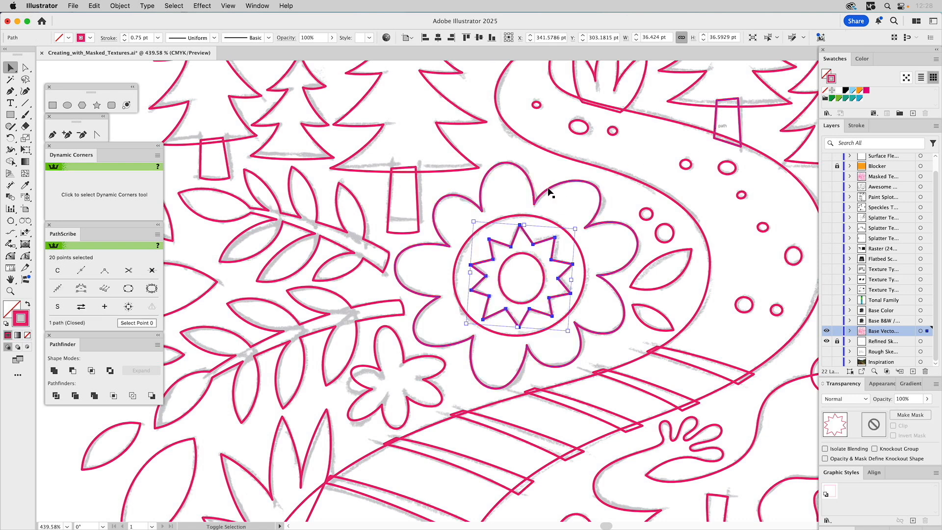
left_click(550, 191, "shift")
left_click(852, 90)
left_click(827, 74)
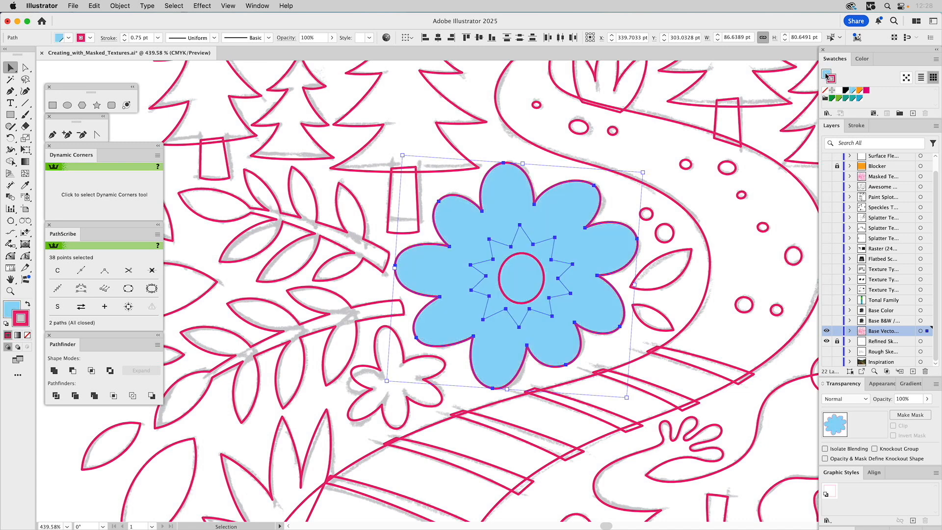
Cut the blue petal shape and paste it behind the circle and star at the flower's center
left_click(617, 197)
left_click(583, 199)
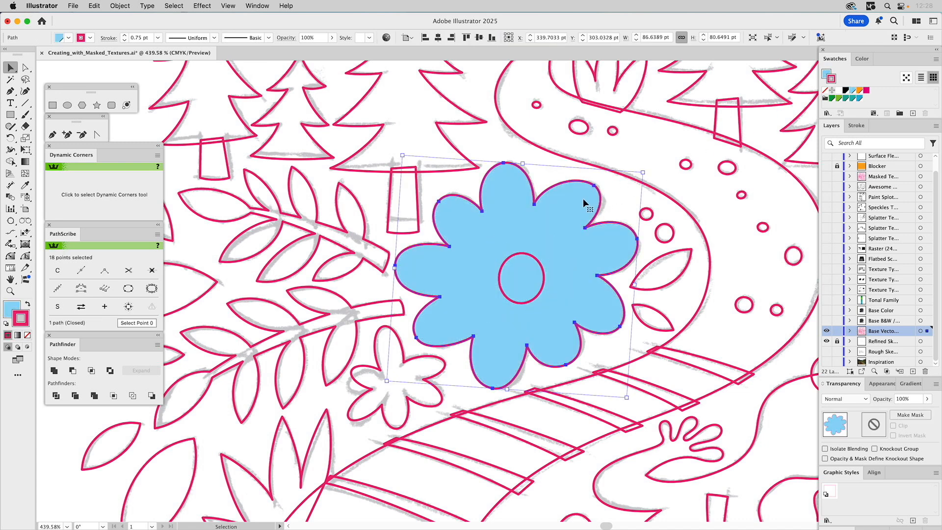
key("Delete")
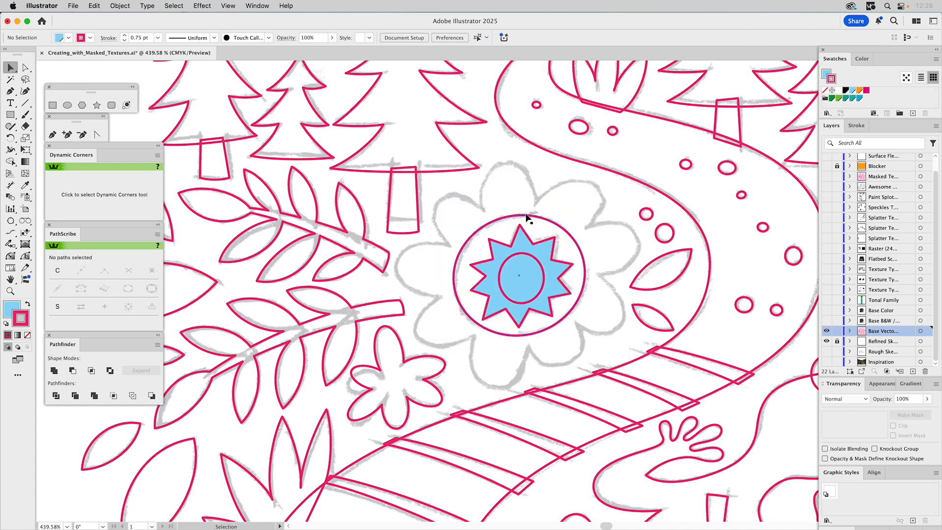
left_click(525, 215)
left_click(523, 231, "shift")
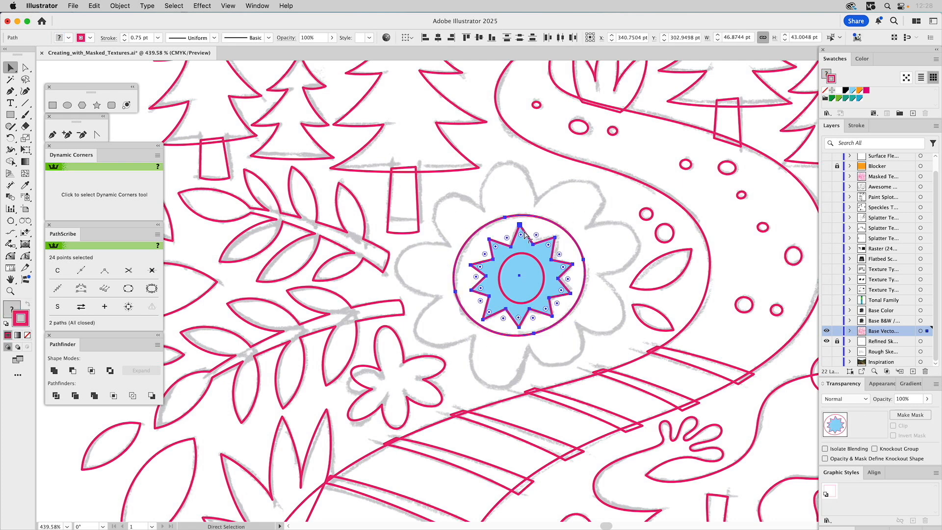
key("super+z")
left_click(543, 166)
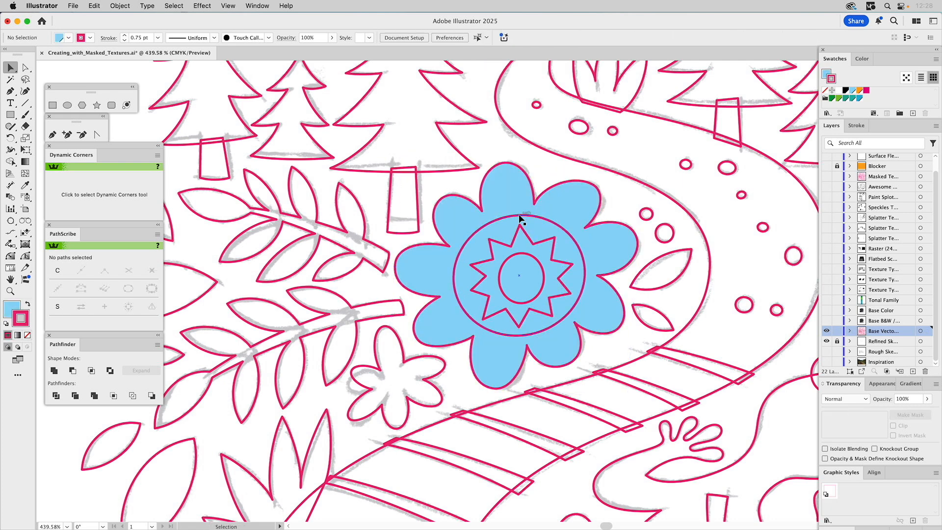
Use Minus Front to knock the circle out of the petals and the oval out of the star
left_click(510, 190)
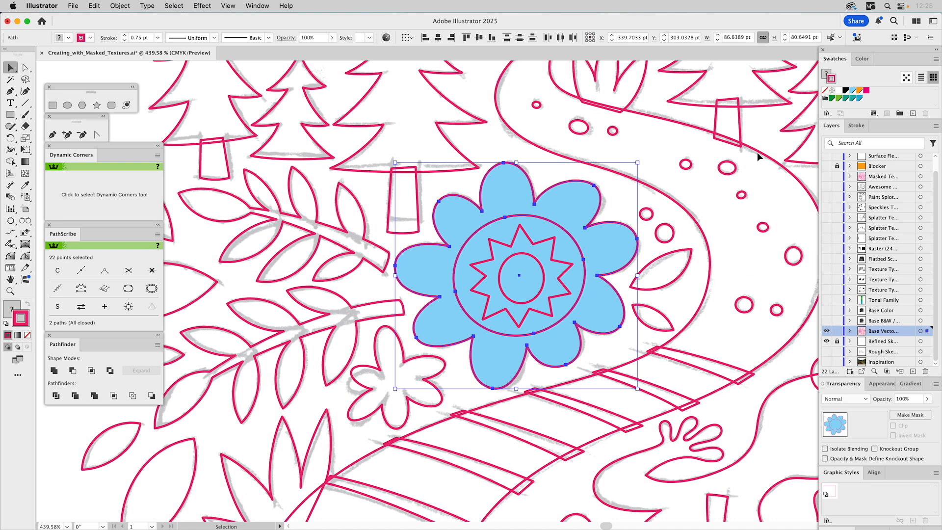
left_click(73, 372)
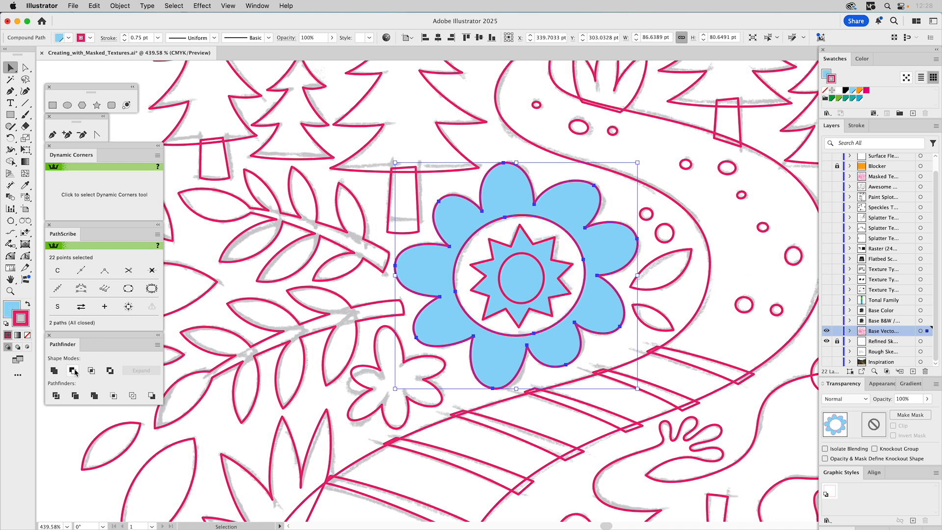
left_click(521, 252)
left_click(521, 240, "shift")
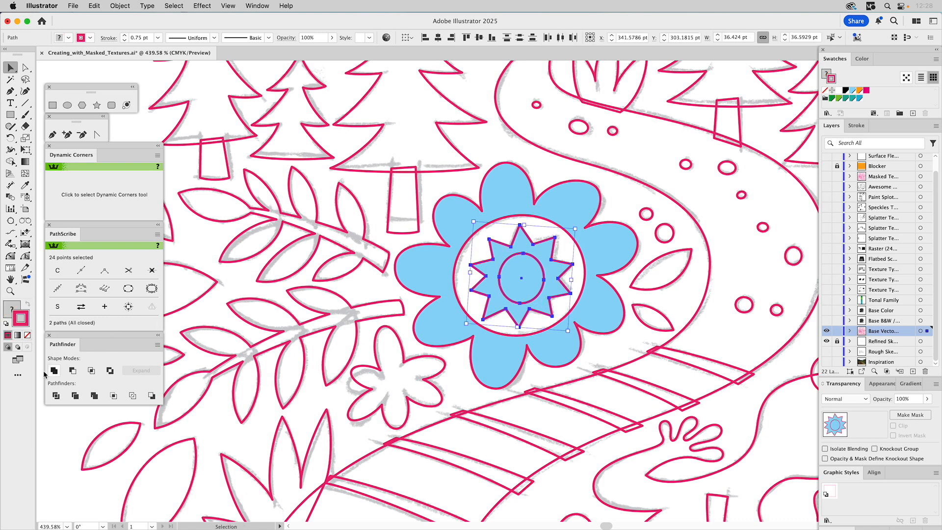
left_click(72, 370)
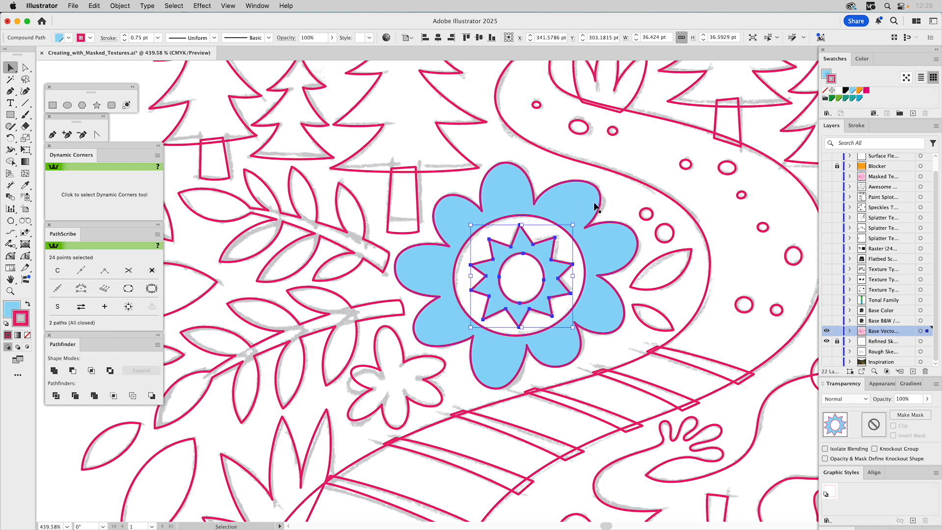
left_click(625, 198)
Examine how the grass, winding path and plank shapes overlap by selecting each of them
scroll(658, 258, "down", 5)
scroll(657, 257, "right", 2)
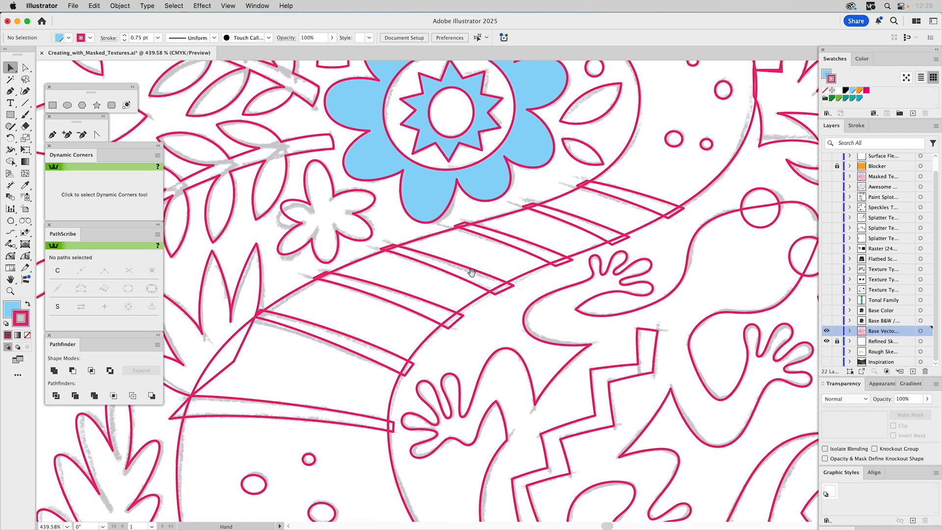
left_click(236, 296)
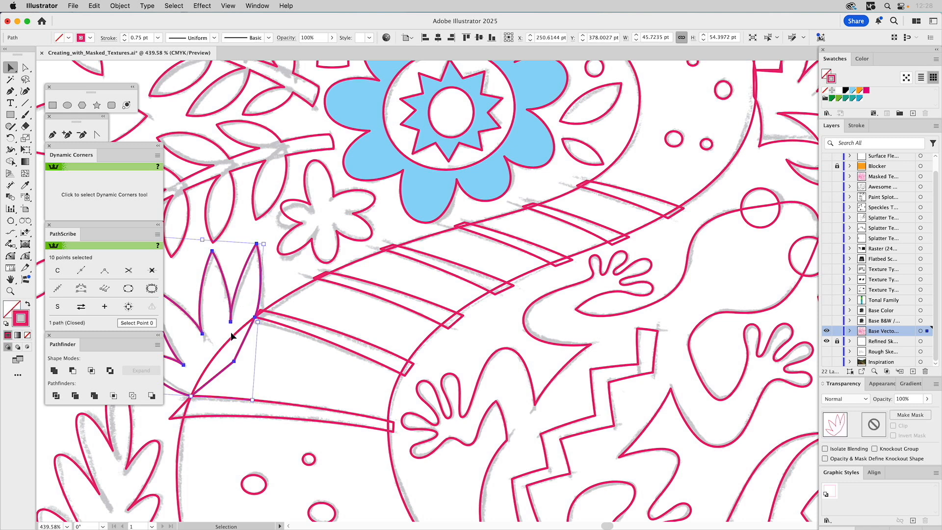
left_click(231, 334, "shift")
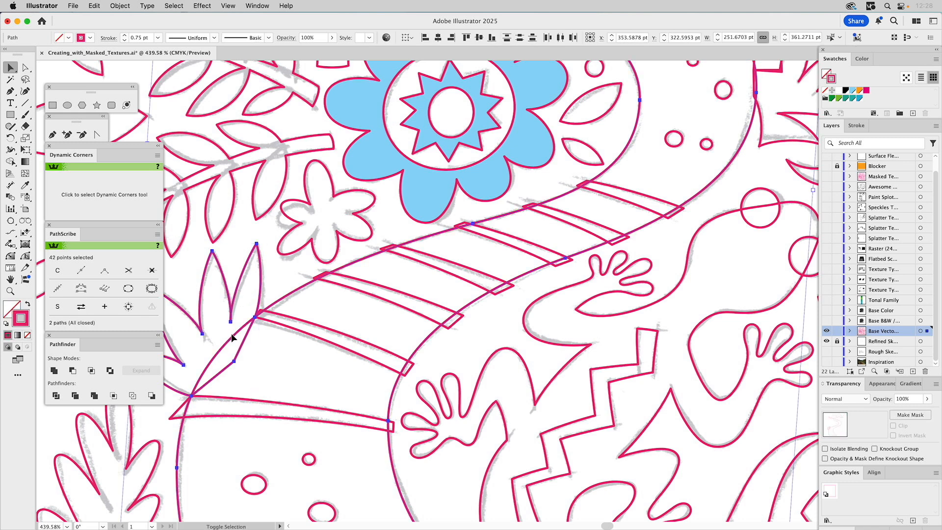
left_click(280, 325)
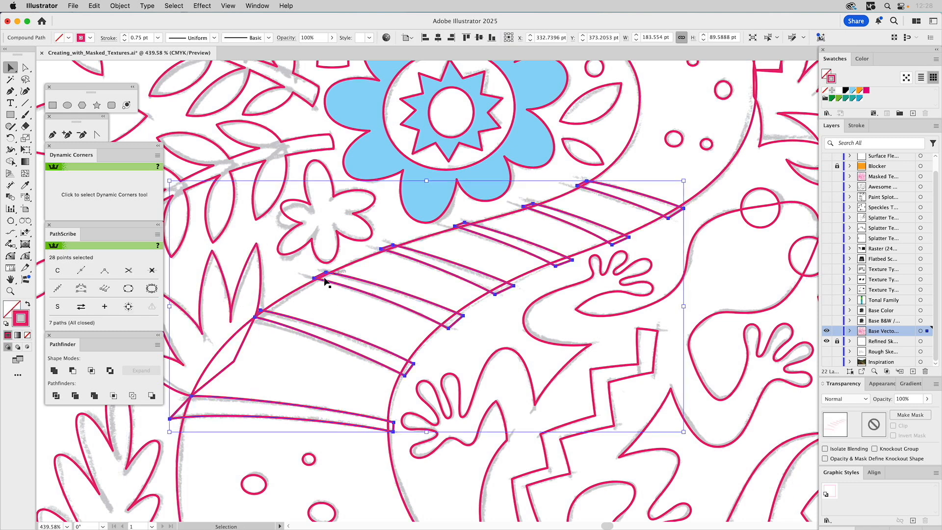
left_click(552, 235)
Examine the anchor points and handles on the fingers of the lizard's hand with Direct Selection
scroll(549, 341, "right", 10)
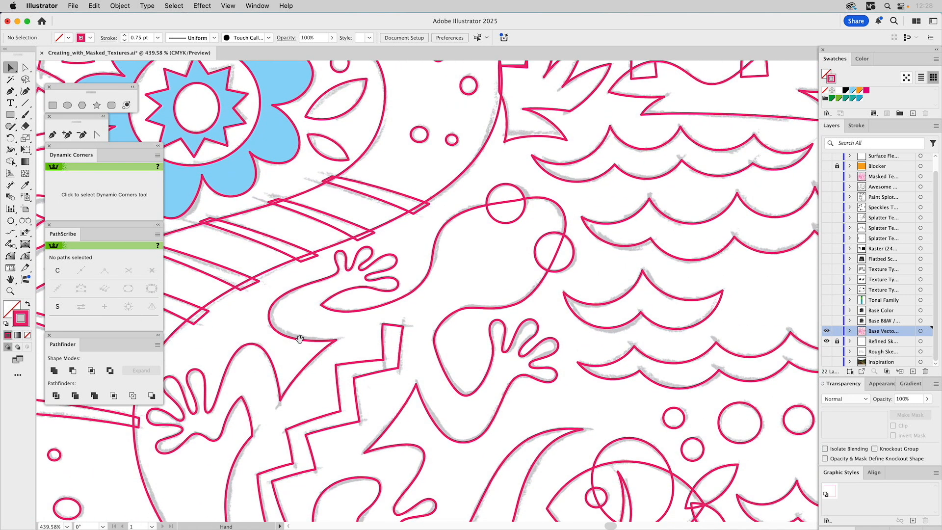
key("a")
left_click(507, 320)
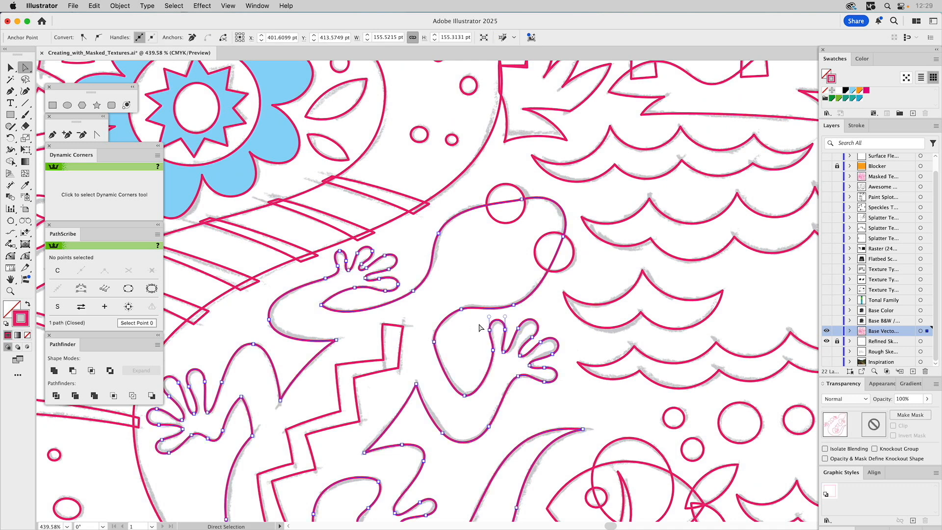
left_click_drag(513, 316, 538, 342)
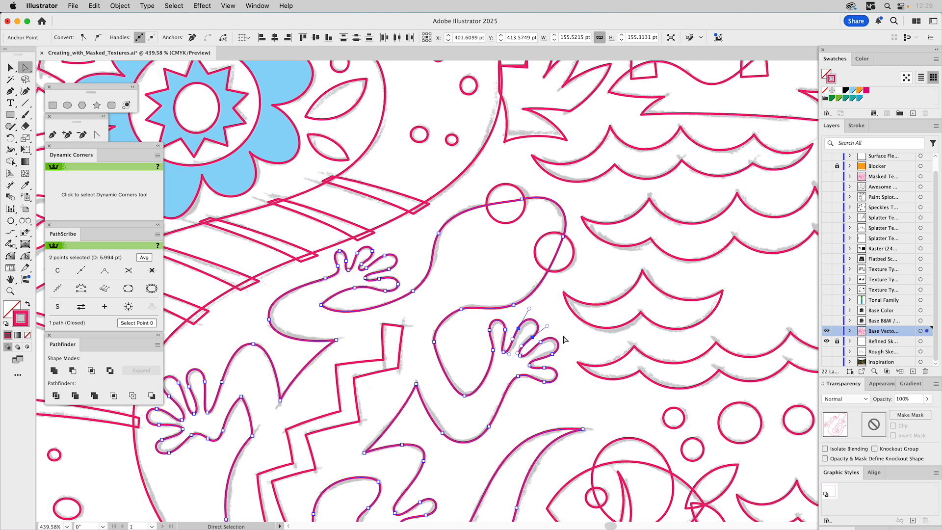
left_click(489, 328)
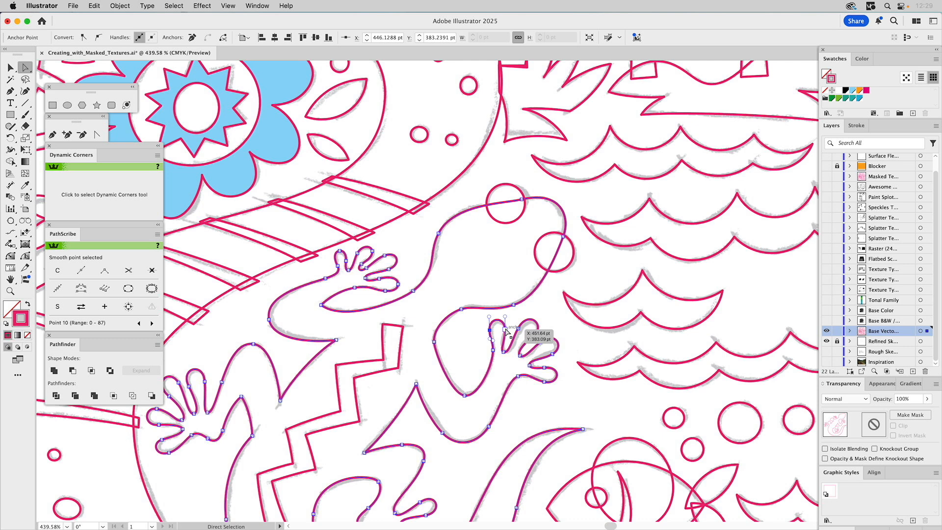
Examine the handles of a fingertip anchor point and of the head curve between the lizard's two eye circles
left_click(505, 330)
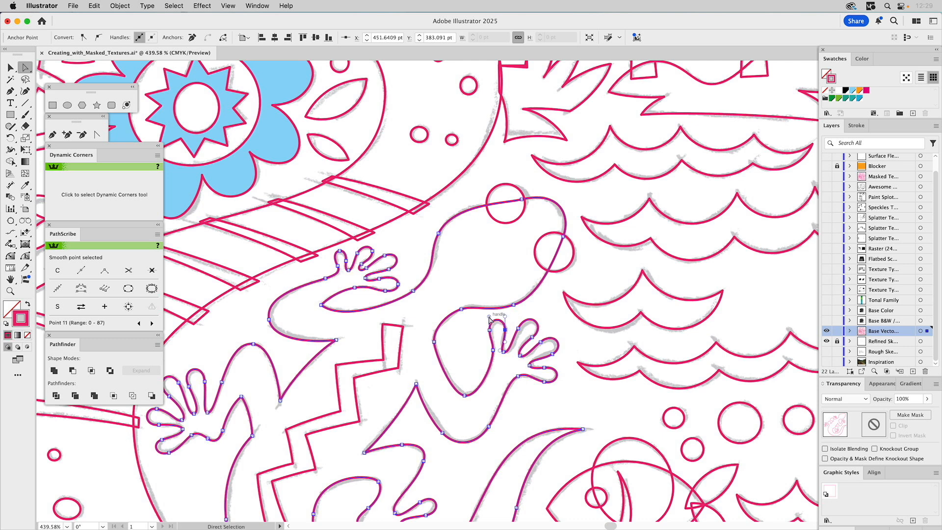
left_click(549, 306)
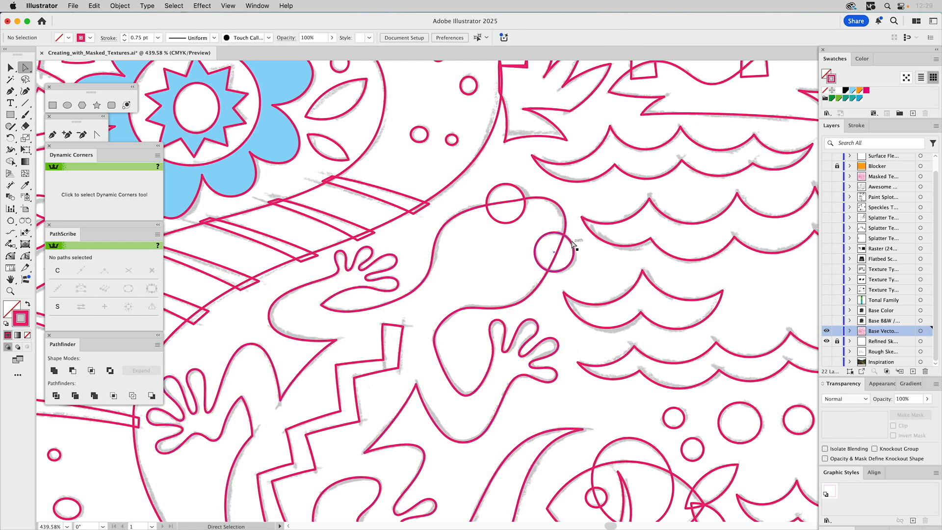
left_click(554, 201)
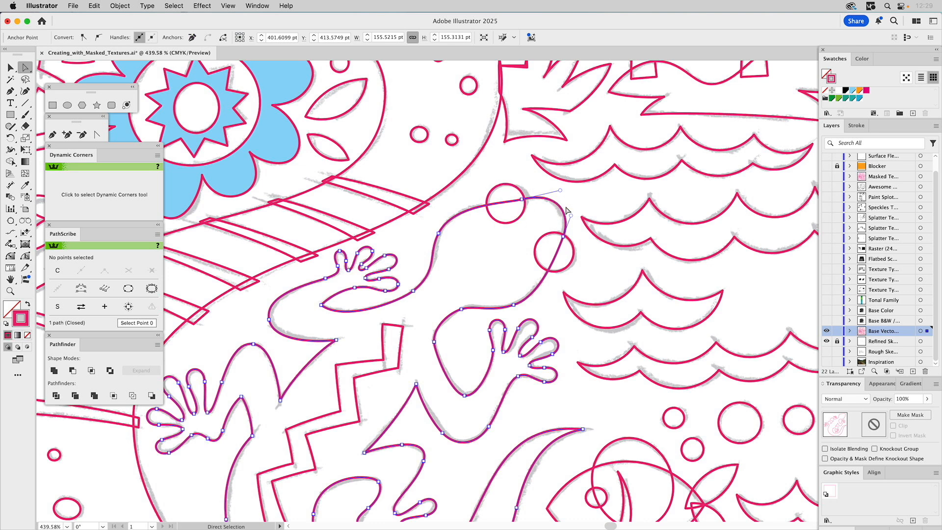
Unite the lizard's body with its two eye circles and fill the shape with the light blue sampled from the flower petals
key("v")
left_click_drag(572, 193, 476, 264)
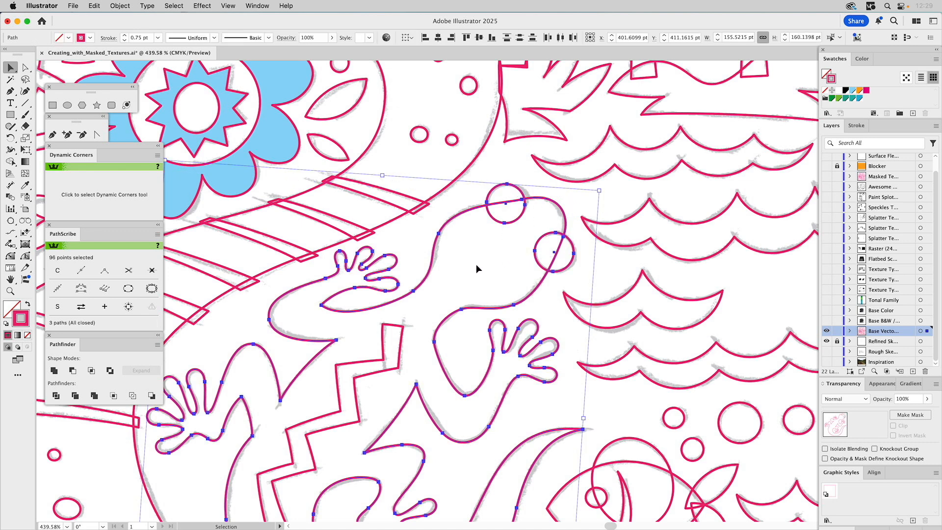
left_click(54, 370)
key("i")
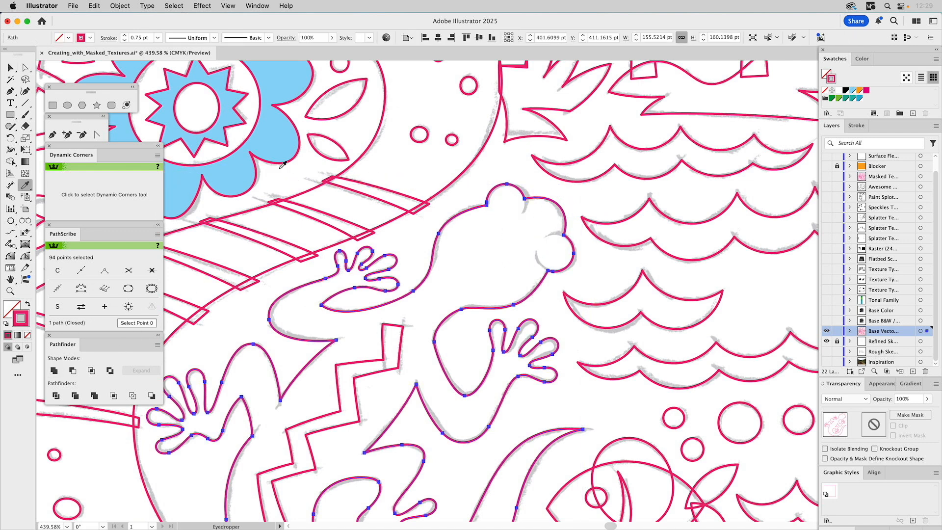
left_click(284, 141)
Knock the zigzag back stripe out of the blue lizard with Minus Front
key("super")
left_click(397, 328, "super")
scroll(398, 328, "down", 5)
scroll(398, 327, "left", 1)
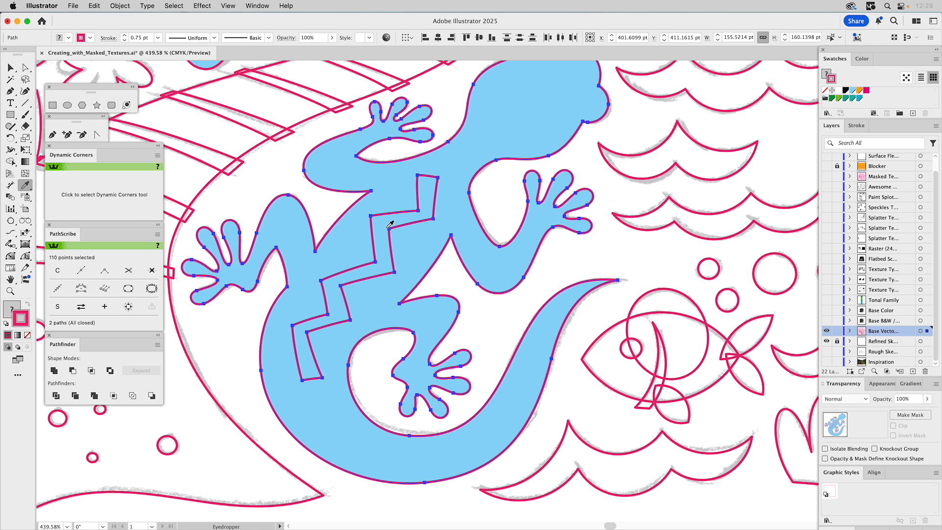
left_click(73, 371)
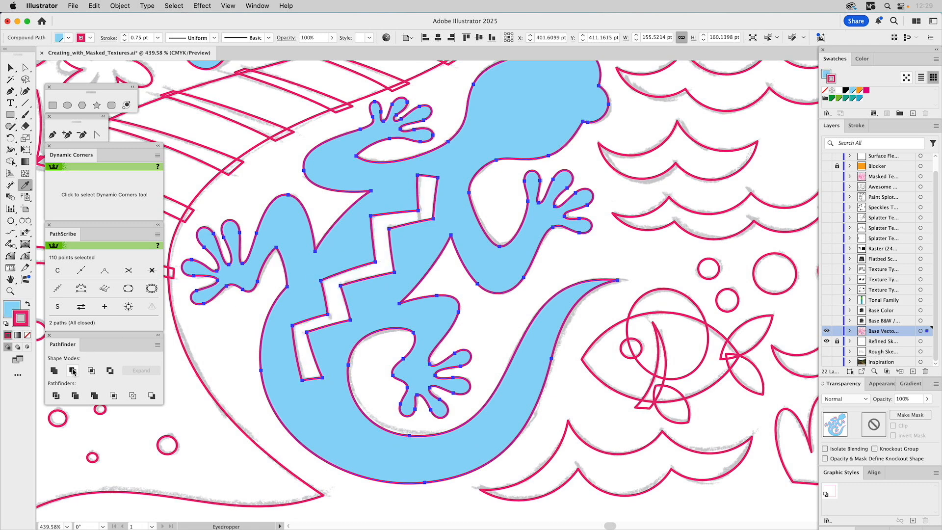
left_click(265, 178, "super")
key("super+0")
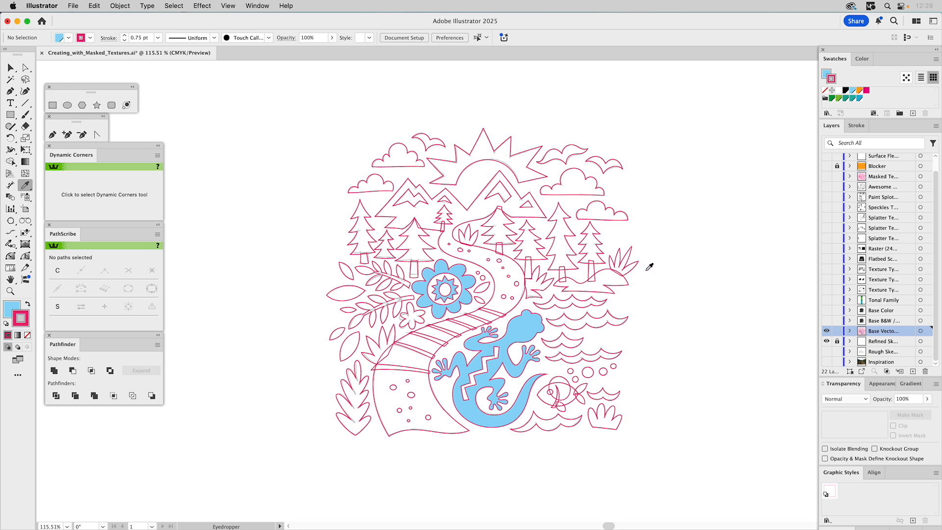
Show the Base B&W layer in place of the Base Vector layer and inspect its black compound-path artwork by selecting it
left_click(826, 320)
left_click(827, 331)
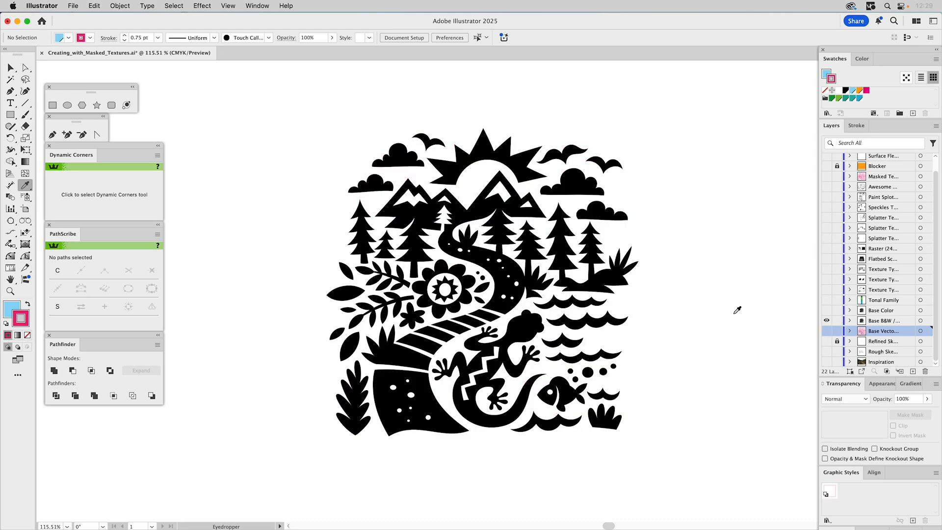
key("v")
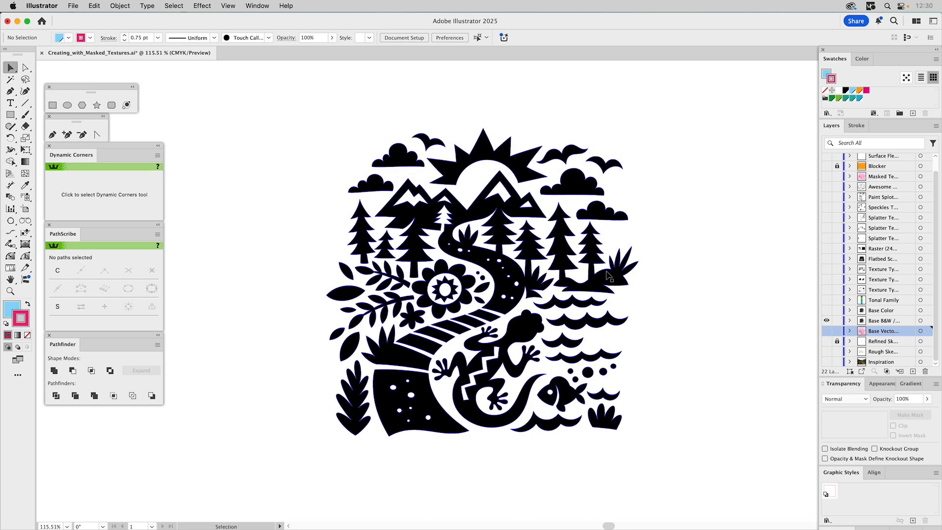
left_click(607, 274)
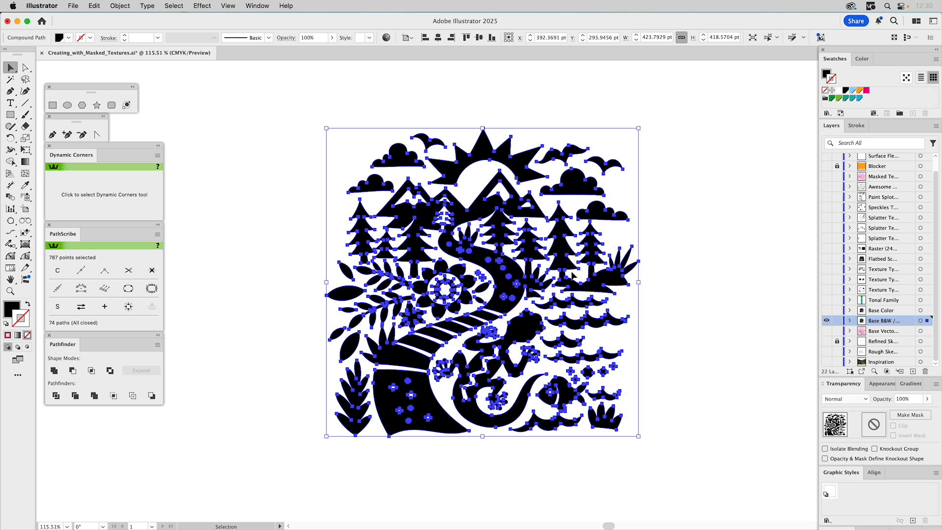
left_click(881, 384)
left_click(841, 384)
left_click(711, 307)
Examine the sharp tips of the four grass blades beside the rightmost tree by selecting their anchor points
key("z")
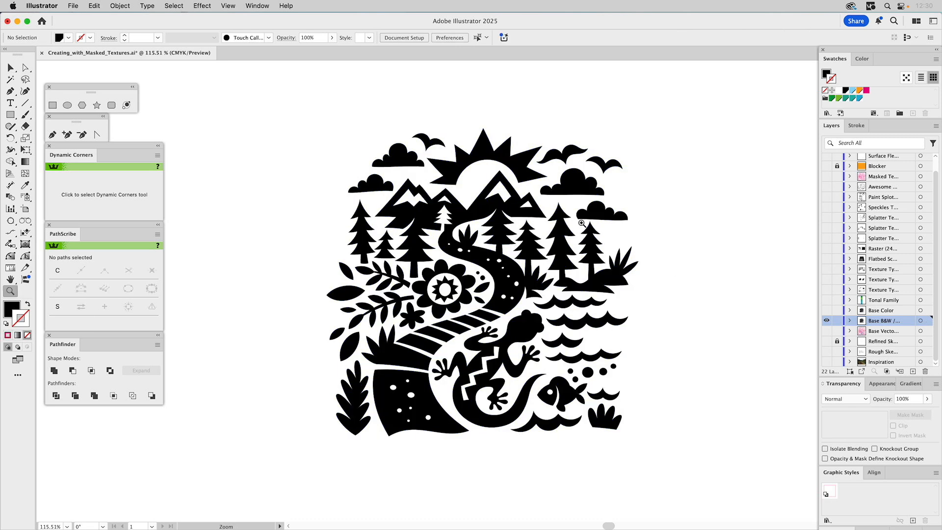
left_click_drag(577, 219, 653, 308)
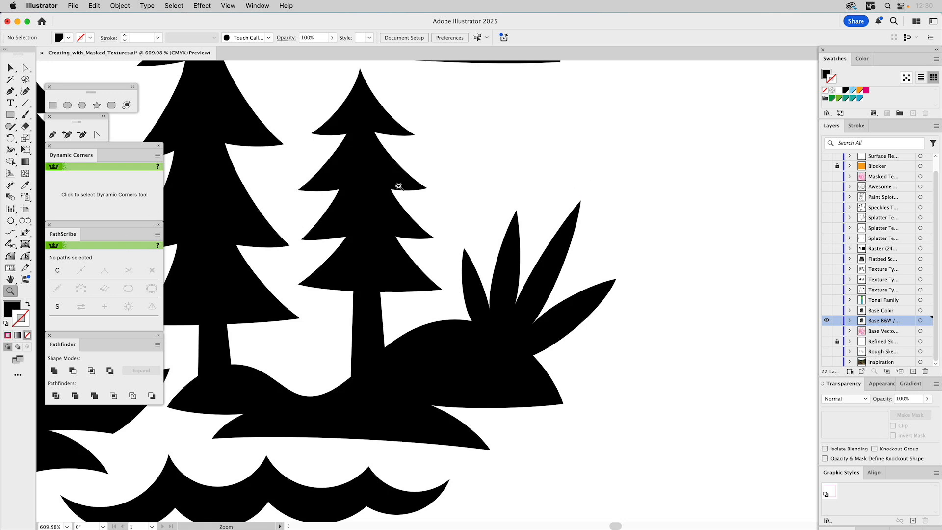
key("a")
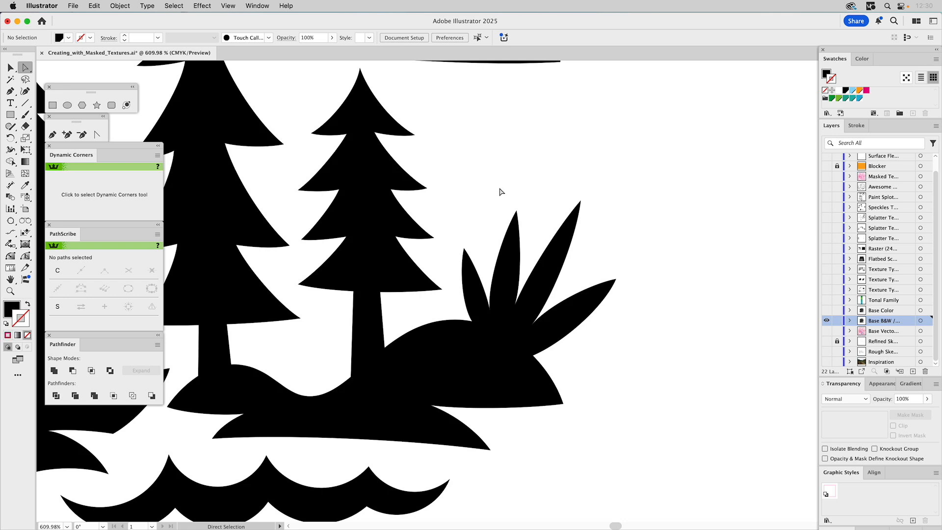
left_click_drag(500, 196, 522, 217)
left_click_drag(578, 195, 596, 214)
left_click_drag(631, 269, 606, 288)
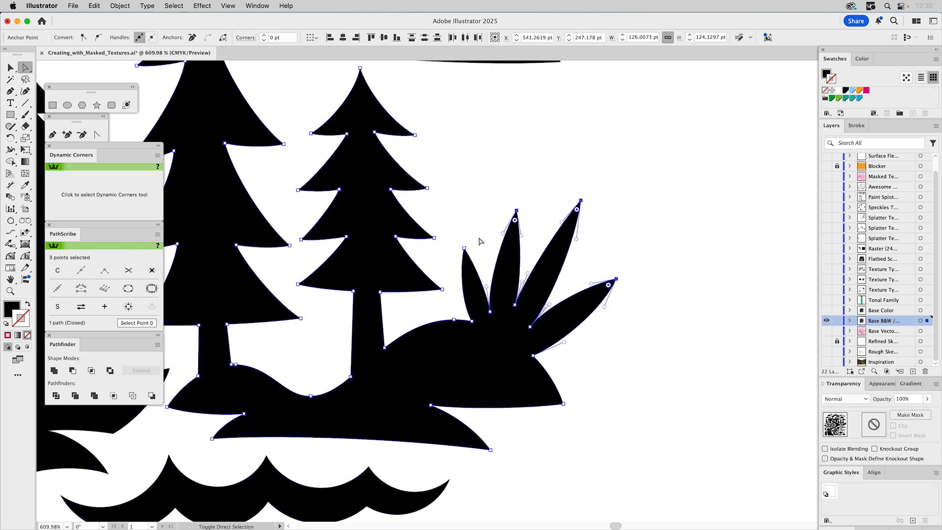
left_click(465, 248, "shift")
left_click(488, 147)
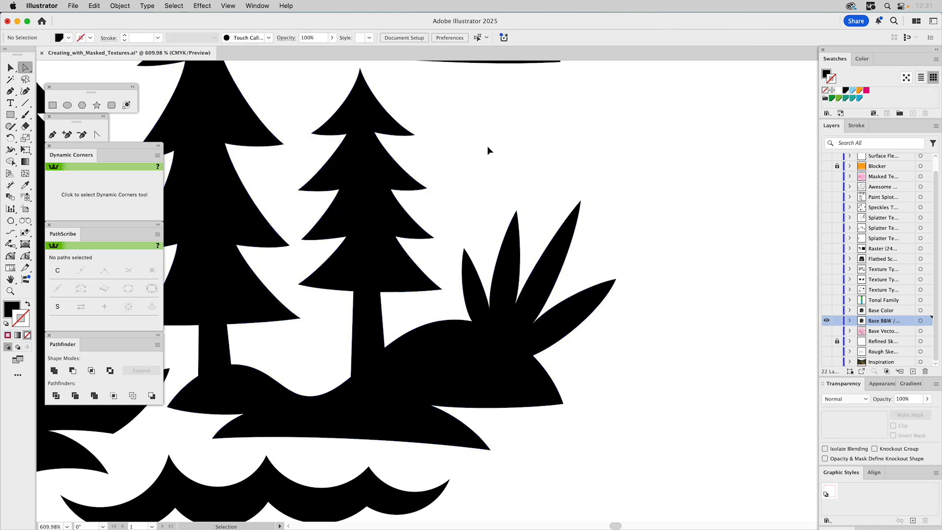
key("super+0")
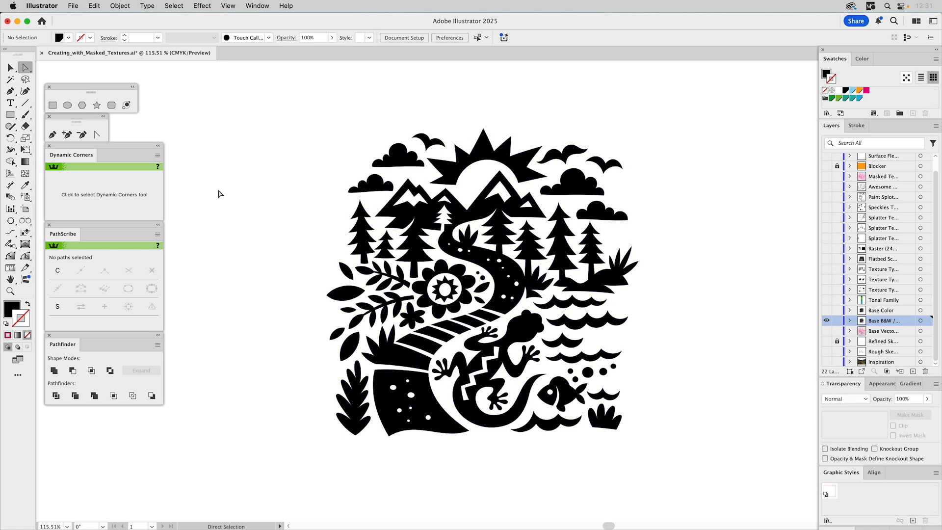
Round the tips of the three leftmost grass blades beside the rightmost tree with live corners of about 0.34 pt
left_click(9, 292)
left_click_drag(589, 229, 668, 312)
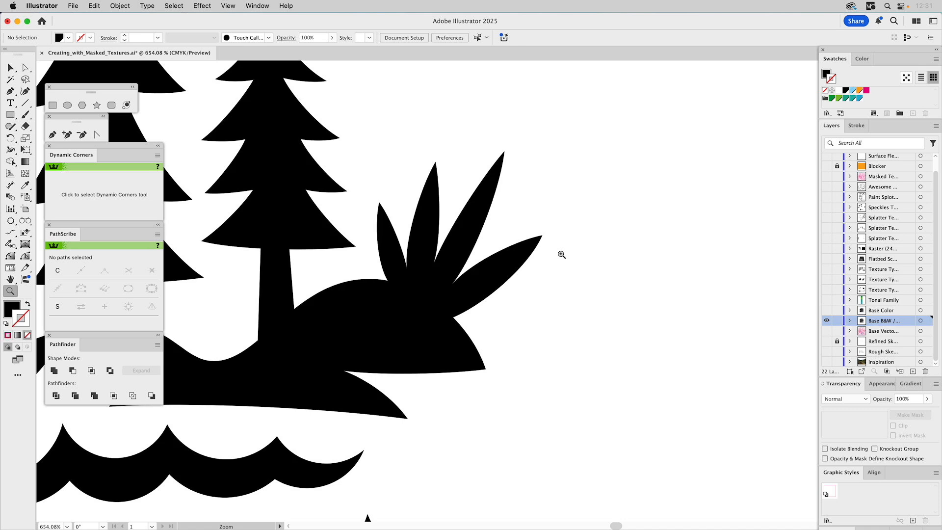
key("a")
left_click(505, 152)
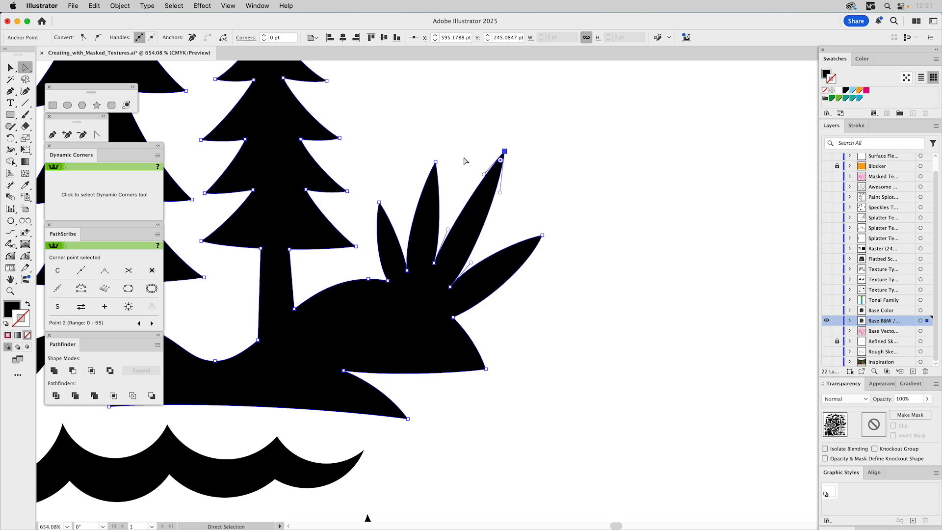
left_click(435, 162, "shift")
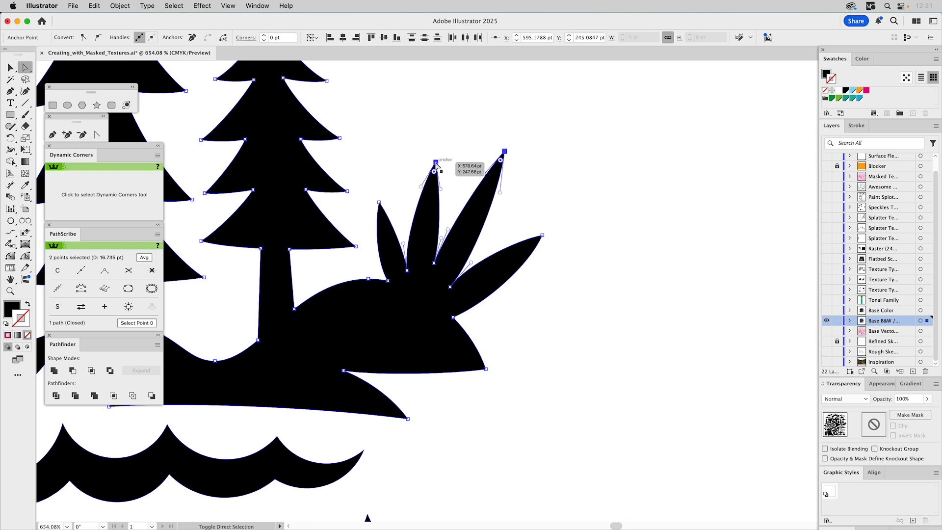
left_click(380, 202, "shift")
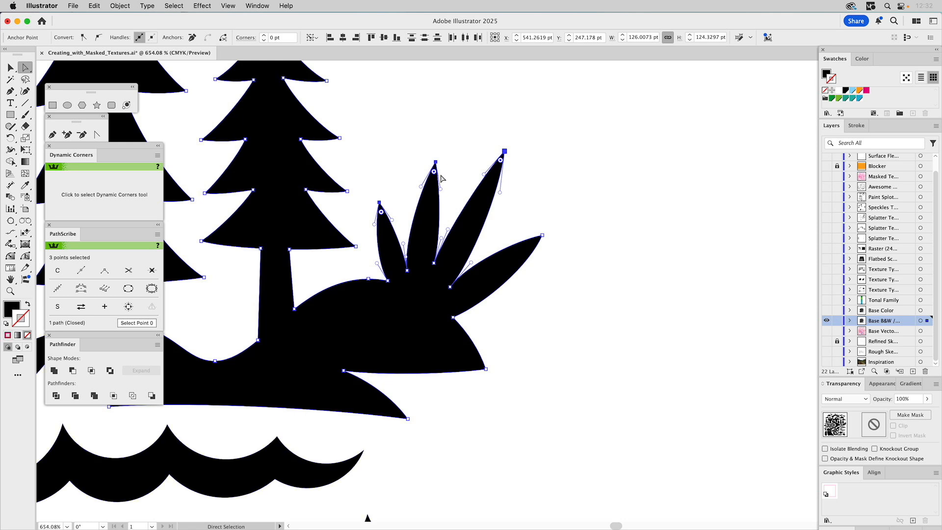
left_click_drag(434, 173, 447, 171)
left_click(463, 139)
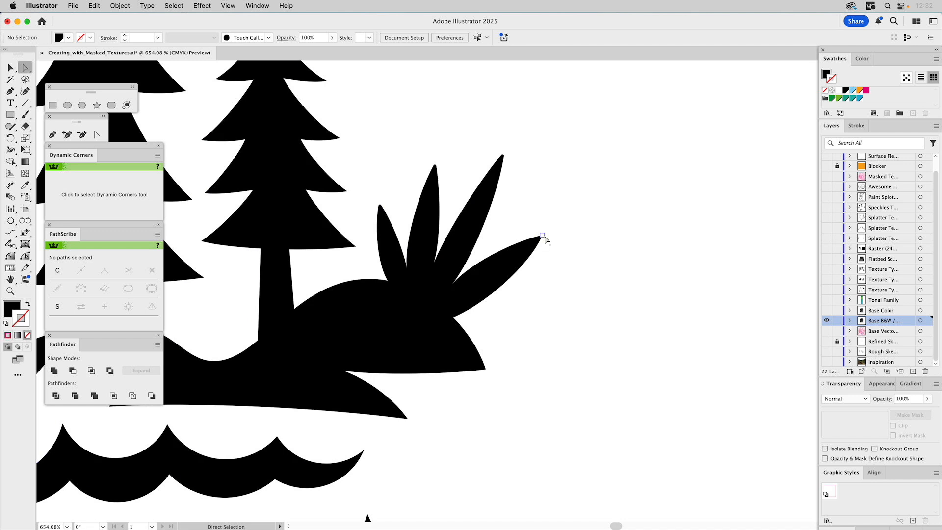
left_click(502, 156)
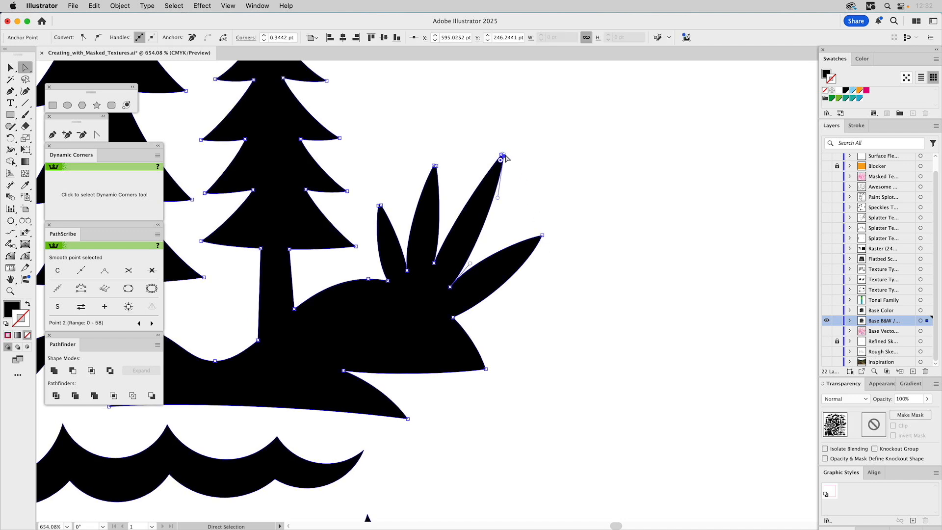
left_click(510, 161)
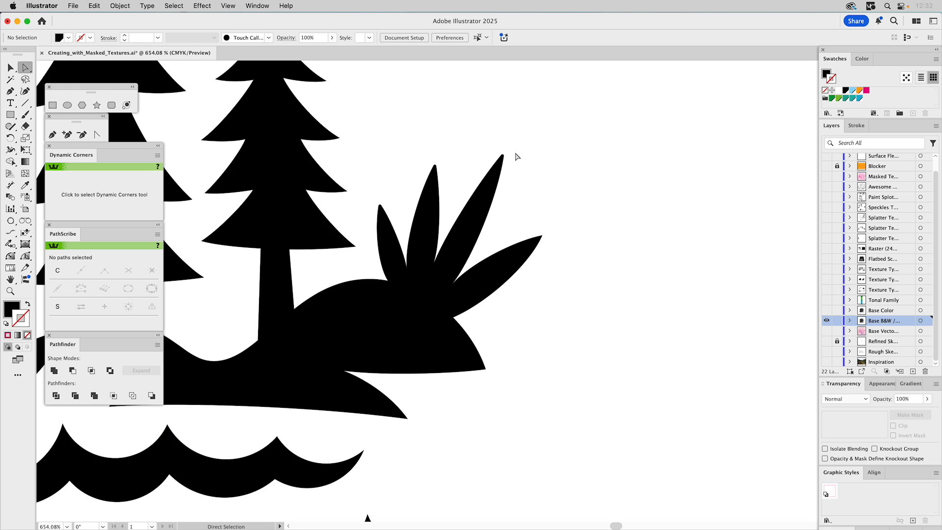
Sample a rounded grass tip's radius with Dynamic Corners and round the remaining sharp blade tip to 0.309 pt
left_click(10, 256)
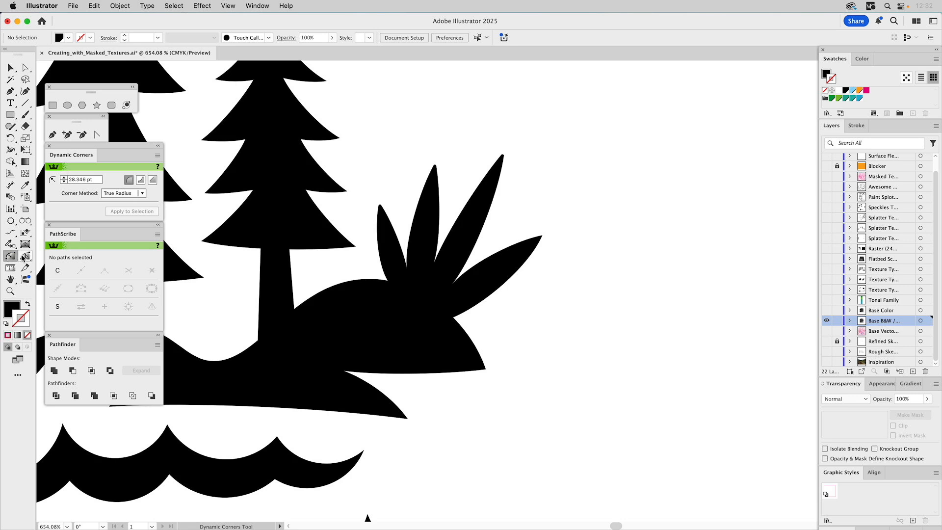
left_click(435, 166)
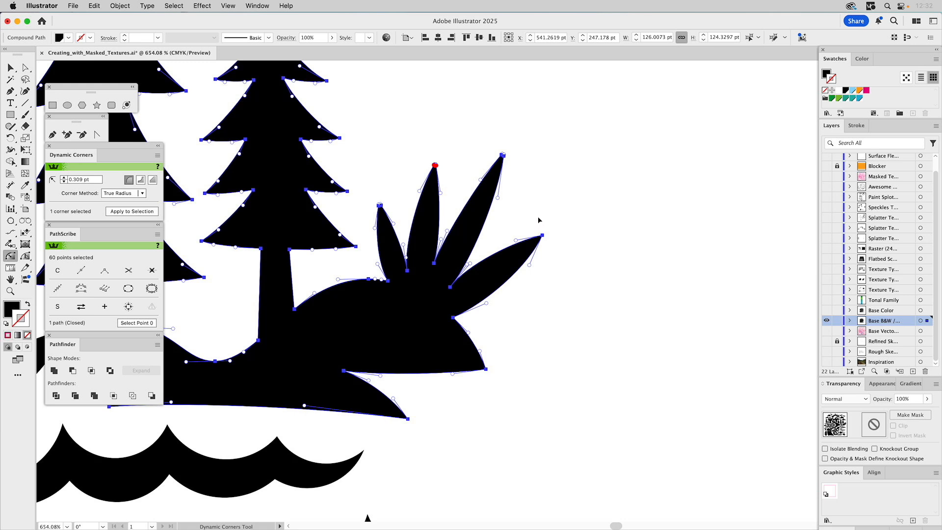
left_click_drag(542, 236, 540, 238)
left_click(568, 194)
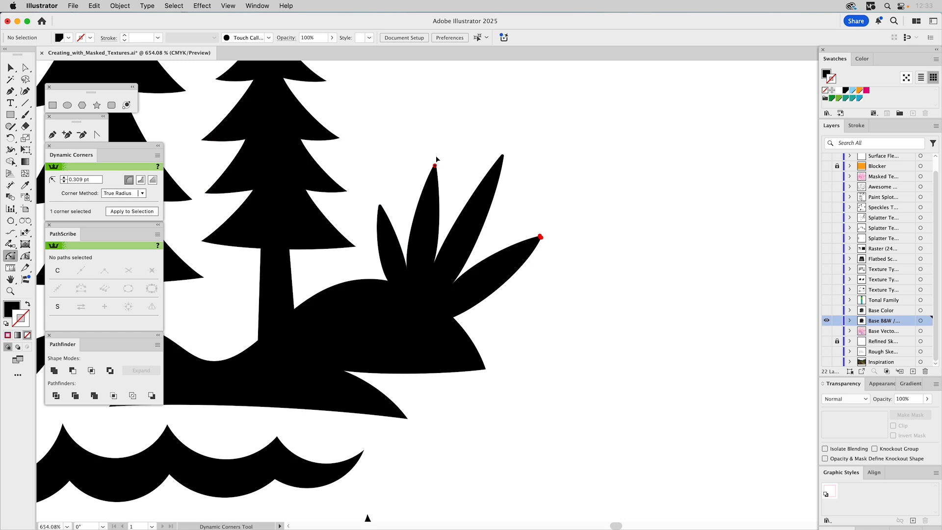
Round the branch tips along the rightmost tree's right side to 0.309 pt with Dynamic Corners and check the result up close
left_click(355, 247)
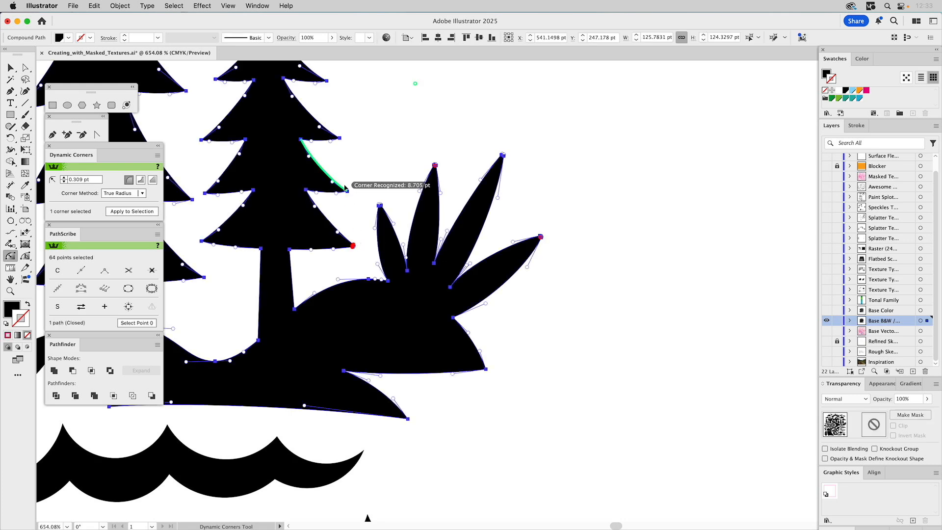
left_click(345, 190)
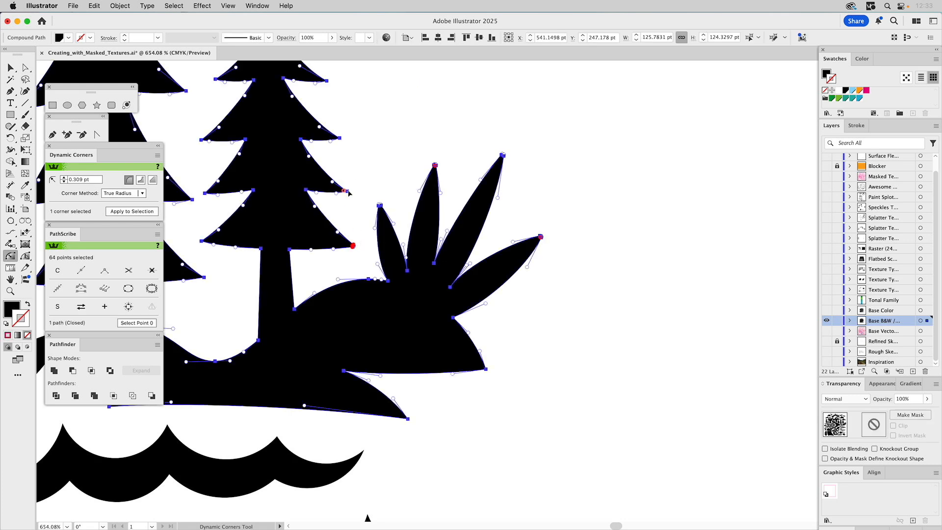
left_click(341, 141)
left_click(339, 138)
left_click(362, 109, "super")
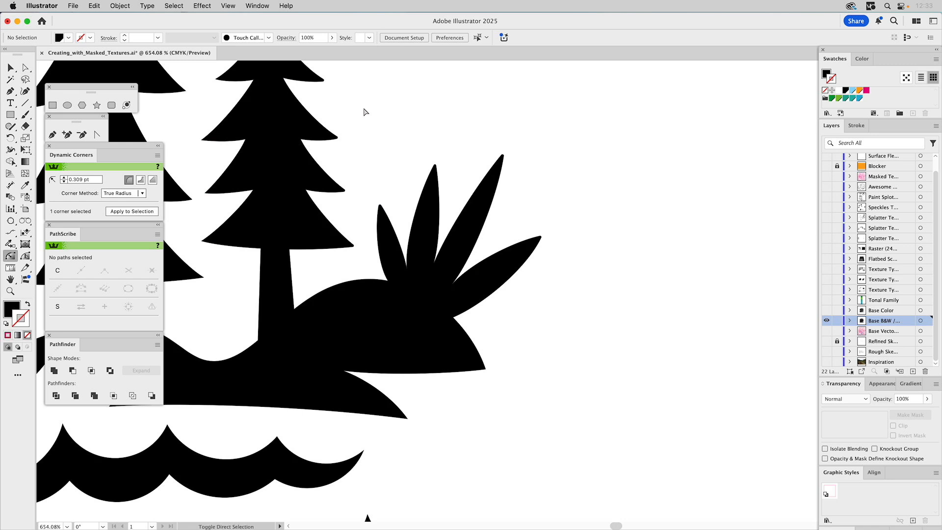
key("super+0")
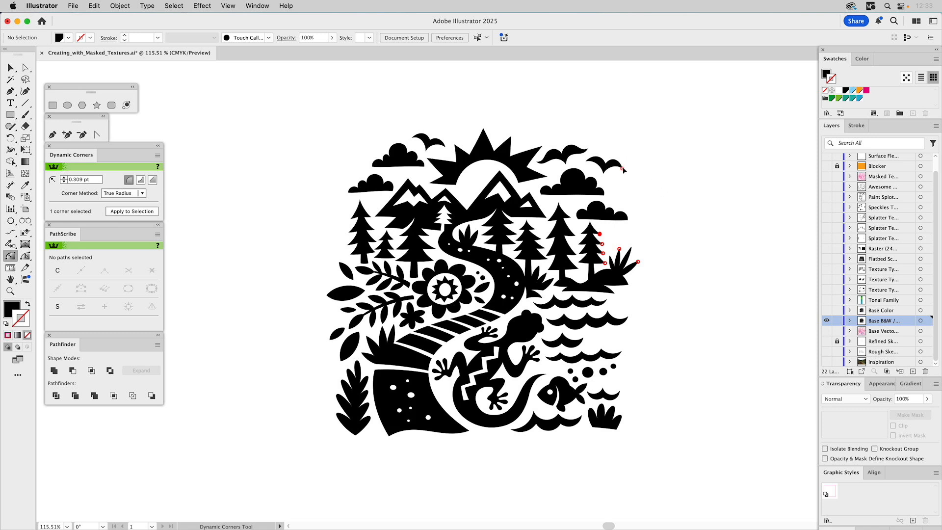
key("z")
left_click_drag(582, 220, 657, 301)
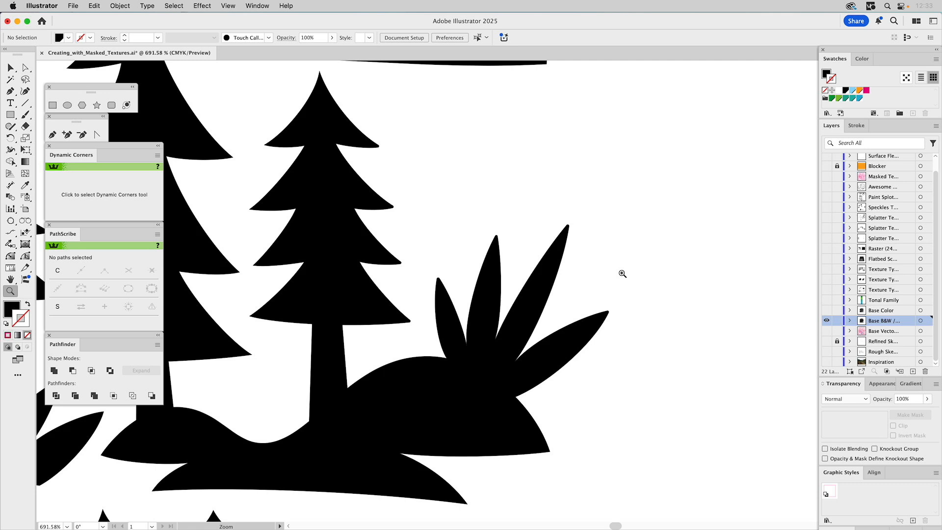
key("super+0")
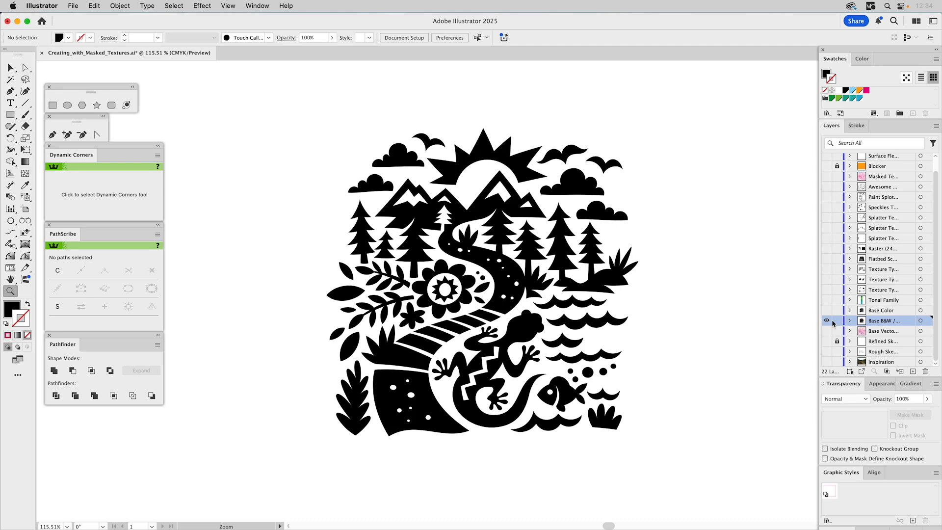
Compare the Base Color and Base B&W layers around the leafy branches, leaving Base Color shown and Base B&W hidden
left_click_drag(329, 249, 442, 337)
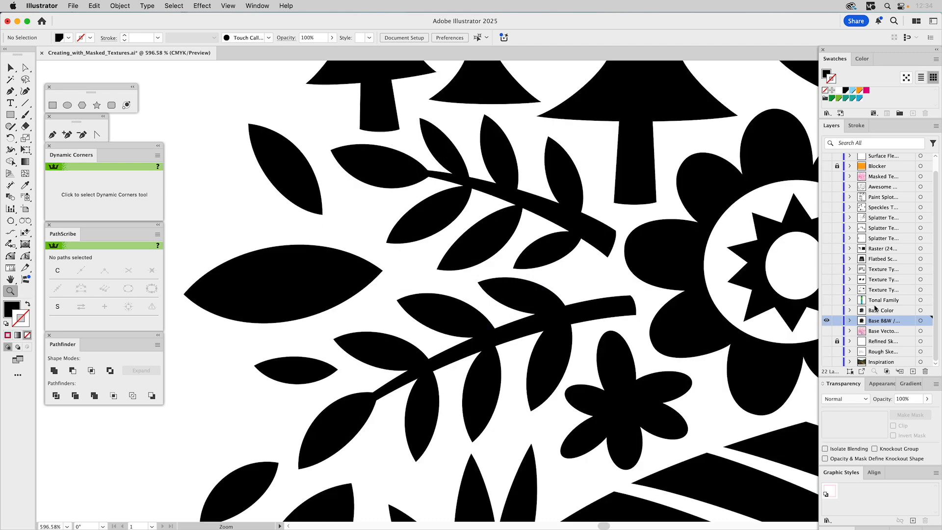
left_click(826, 311)
left_click(826, 311)
left_click(826, 310)
left_click(827, 311)
left_click(826, 311)
key("super+0")
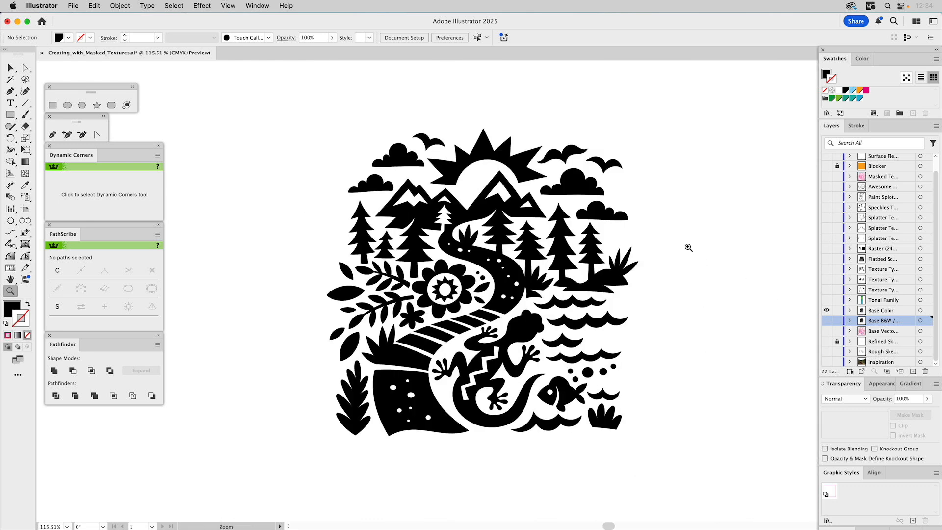
Select the Base Color artwork and check its fill, stroke and opacity attributes
key("v")
left_click(610, 284)
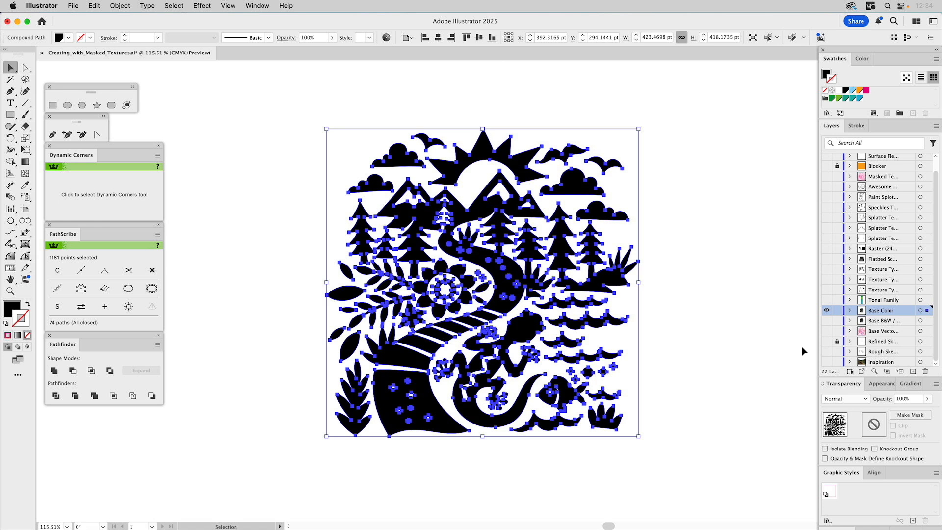
left_click(878, 383)
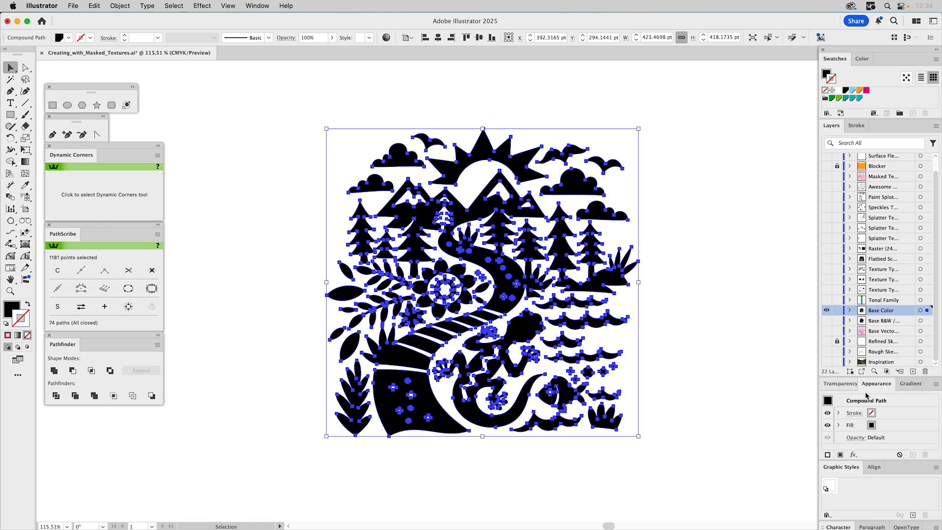
left_click(838, 386)
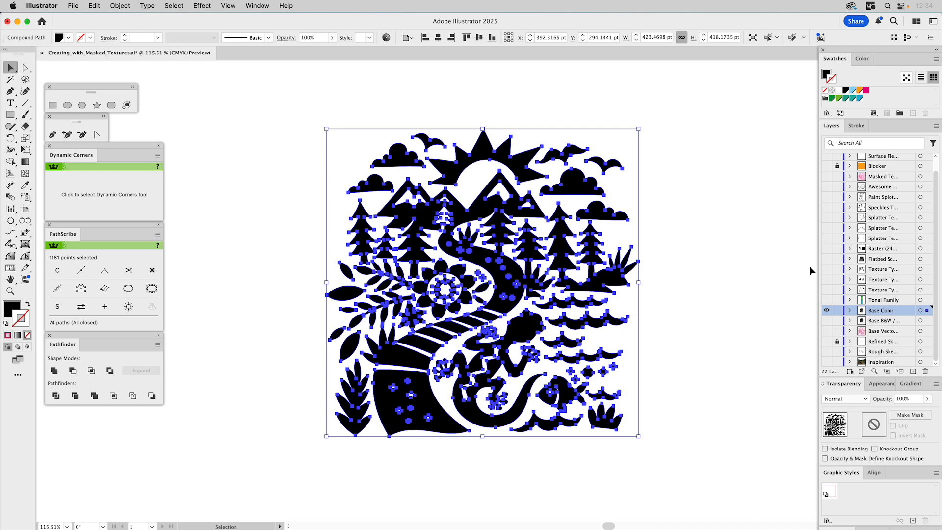
Recolor the Base Color artwork with the middle teal-green sampled from the Tonal Family layer, leaving that palette layer hidden
left_click(826, 299)
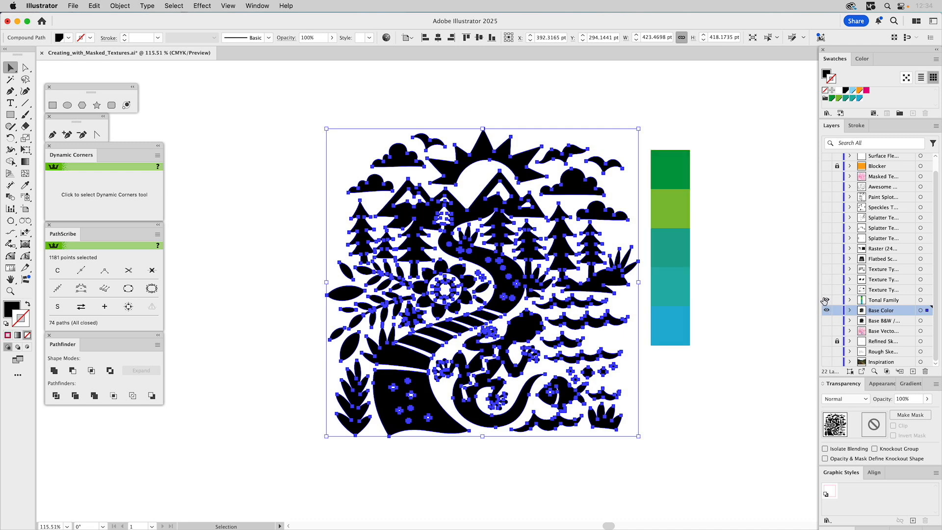
left_click(743, 240)
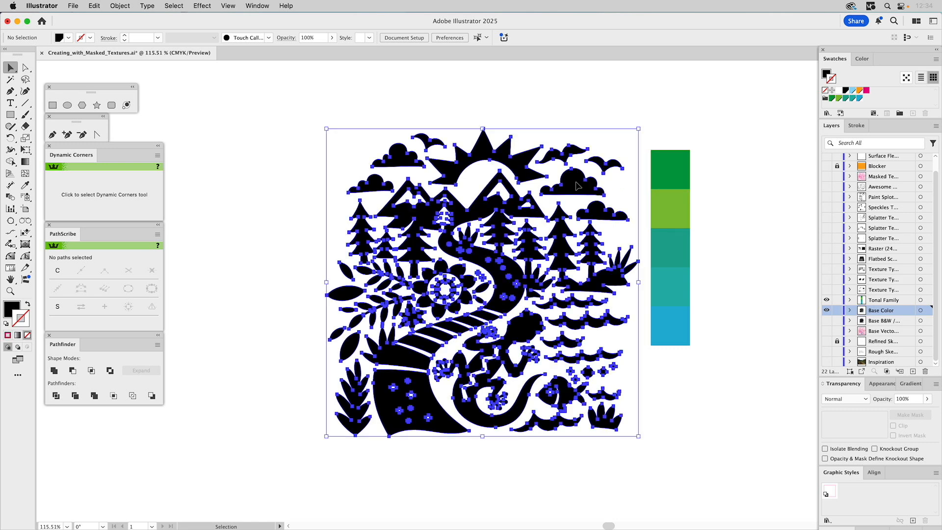
left_click(577, 187)
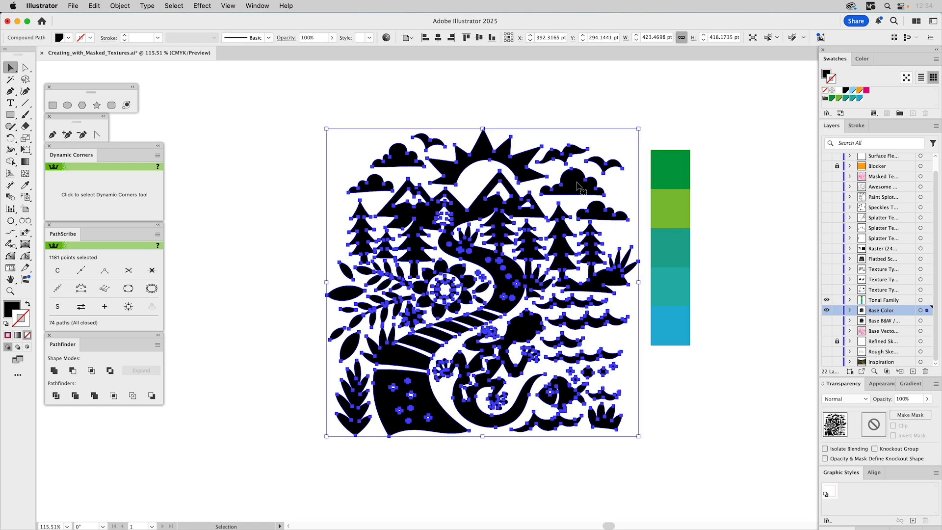
key("i")
left_click(671, 247)
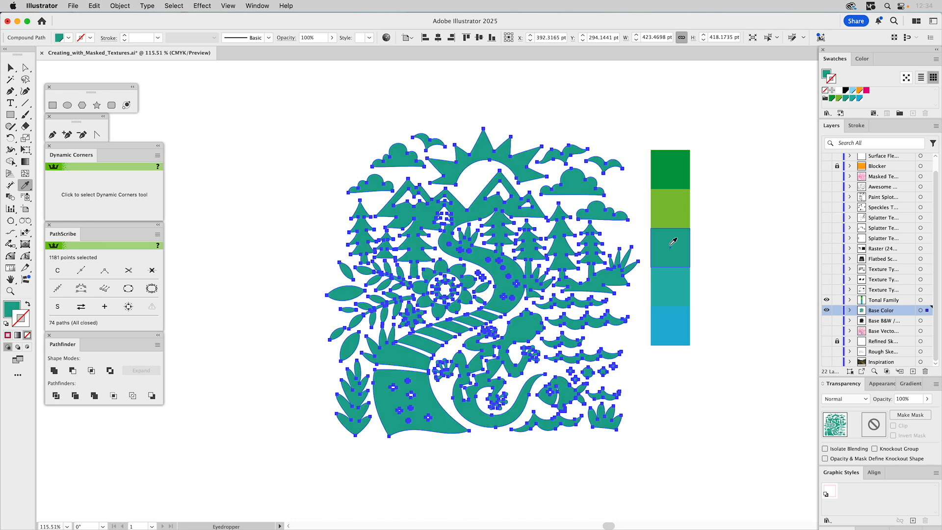
left_click(725, 231, "ctrl")
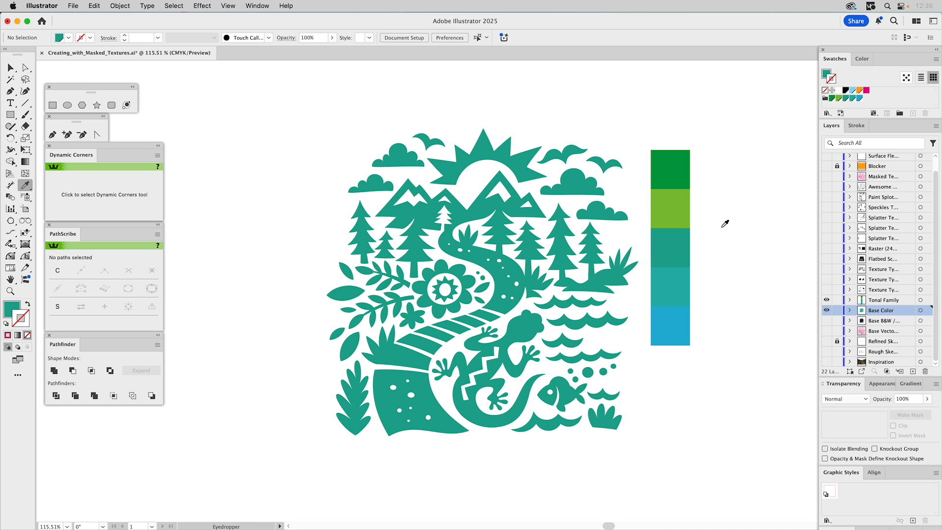
left_click(826, 300)
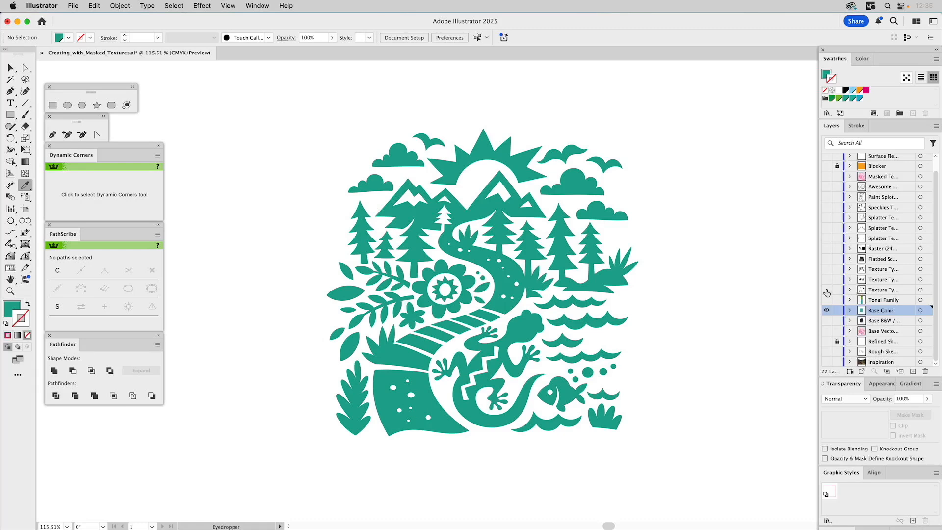
Hide the Base Color artwork and view the three texture type layers: ink splatters, dense speckles and rough dry-brush marks
left_click(826, 290)
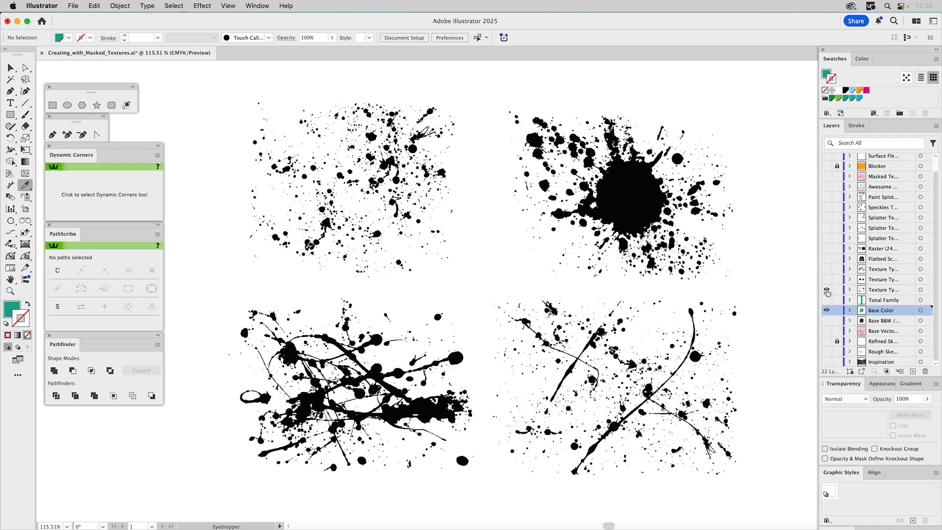
left_click(826, 290)
left_click(827, 311)
left_click(828, 279)
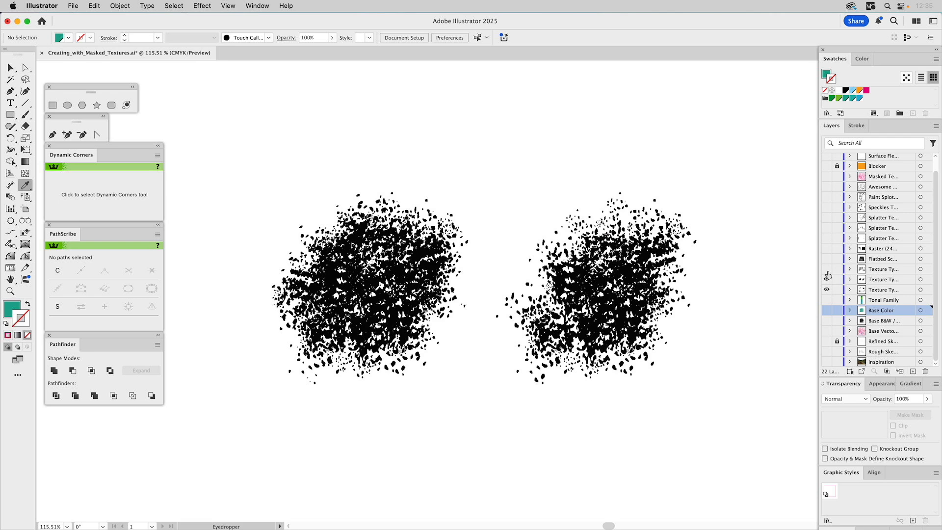
left_click(827, 269)
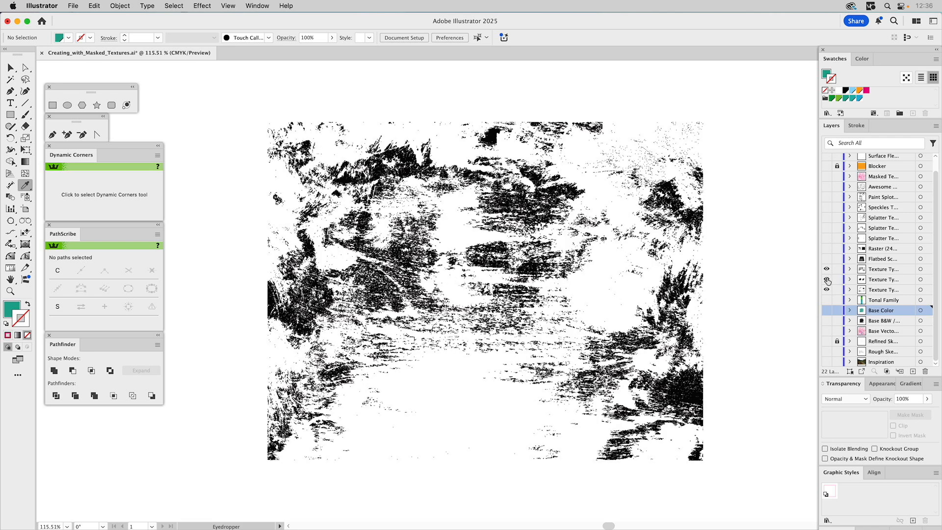
left_click(826, 289)
View the flatbed scanner photo on its own layer and hide it again
left_click(826, 260)
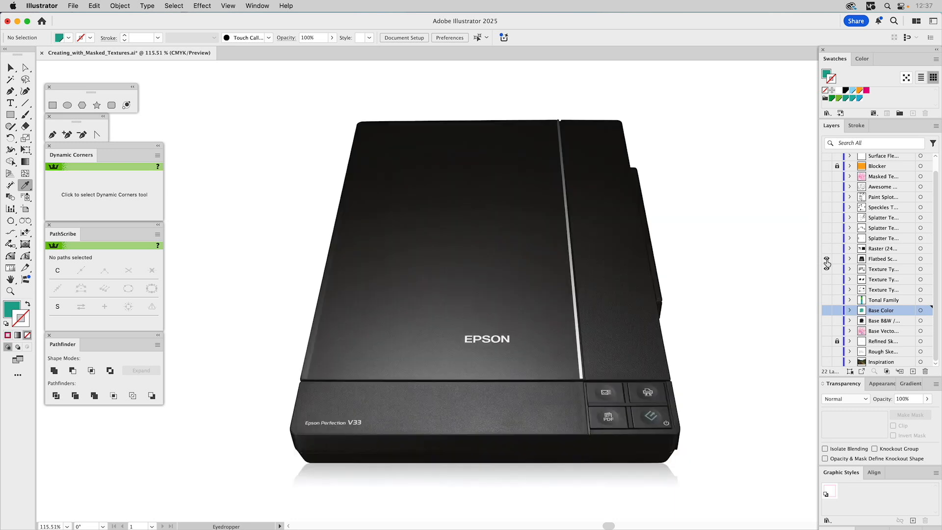
left_click(886, 260)
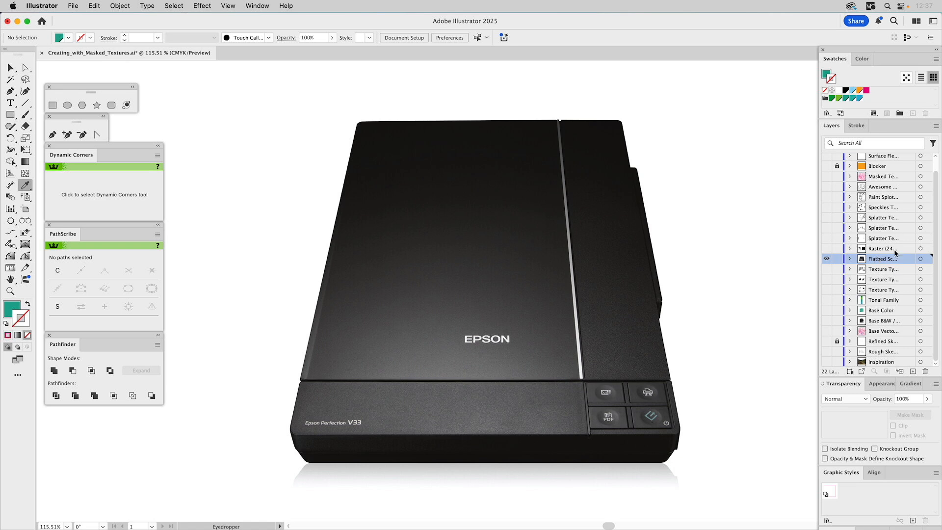
left_click(826, 260)
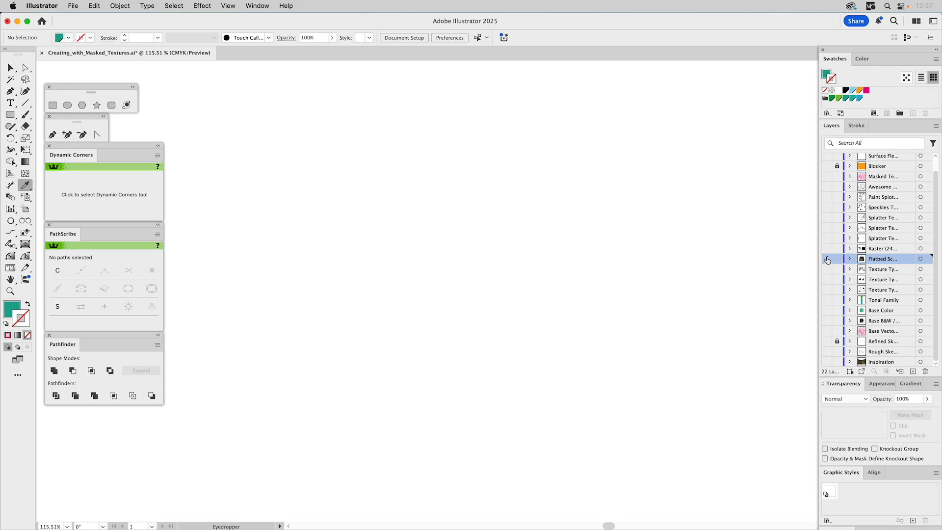
Show the raster-versus-vector texture layer and check its full name in Layer Options without changing anything
left_click(826, 250)
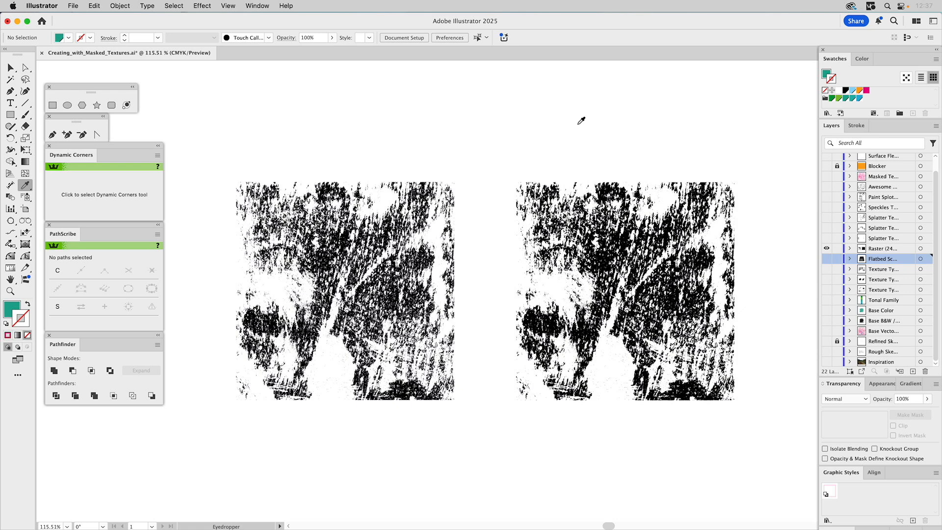
key("v")
double_click(905, 248)
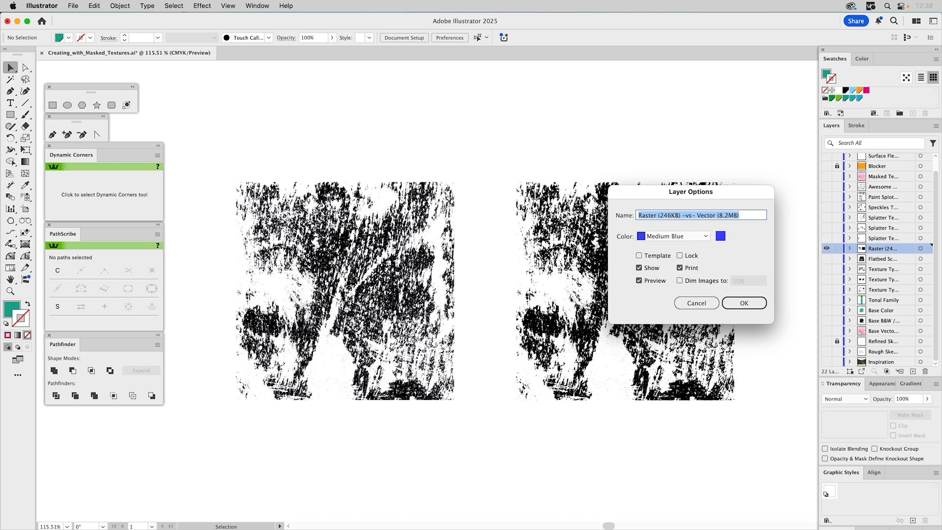
left_click(697, 302)
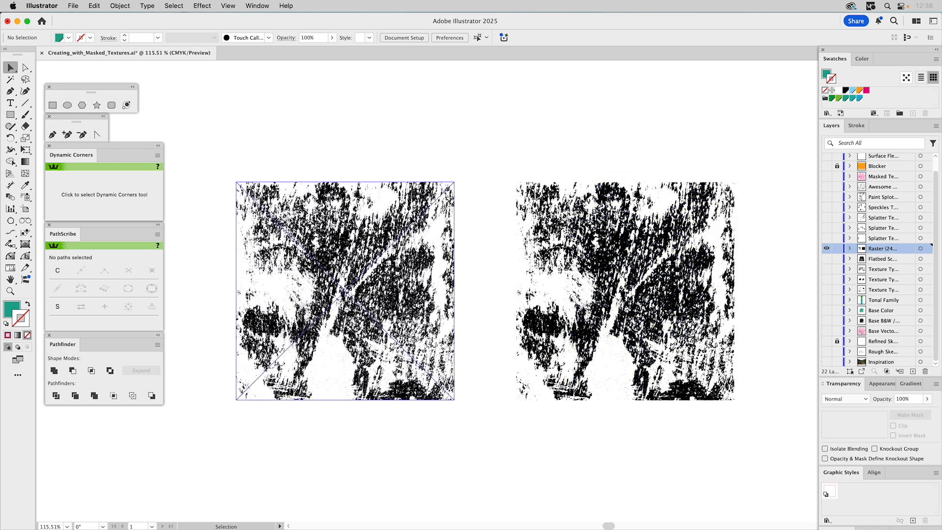
left_click(413, 222)
left_click(380, 140)
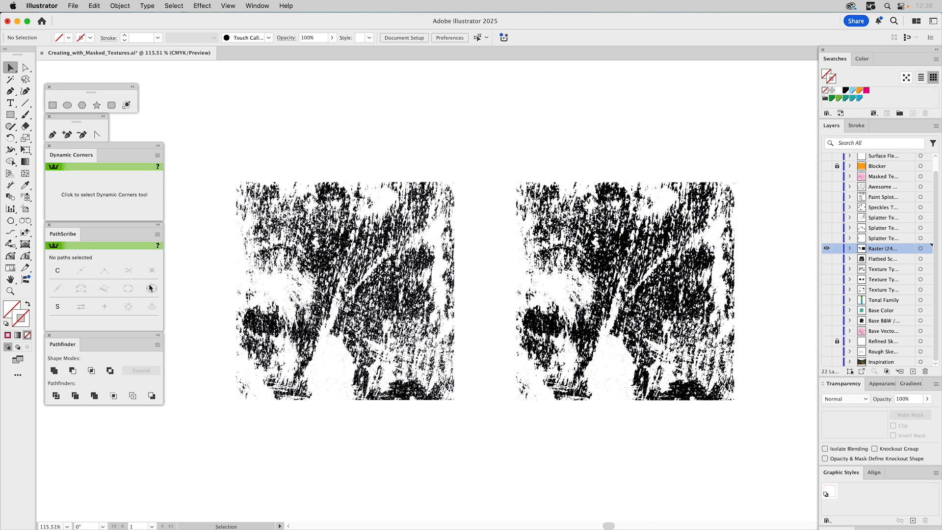
Inspect the pixel edges of the raster texture up close and return to a view of the whole texture
key("z")
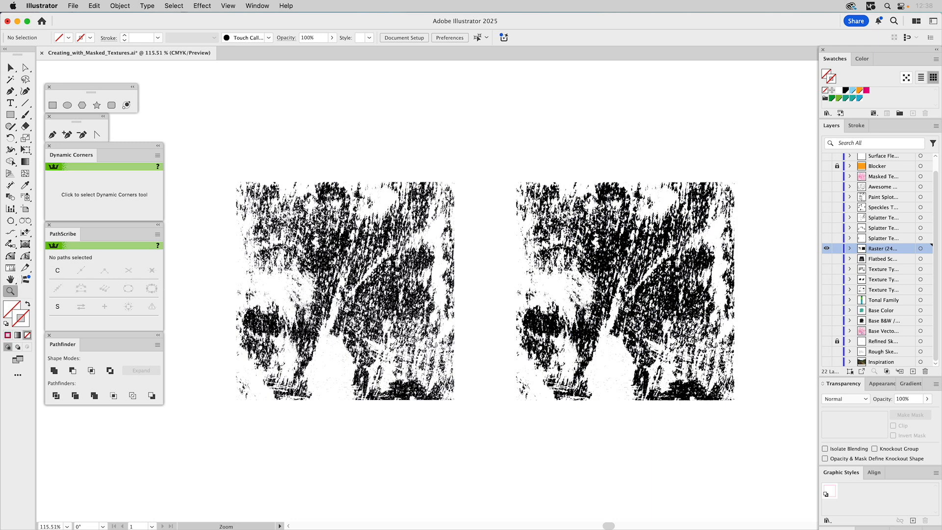
left_click_drag(320, 291, 321, 290)
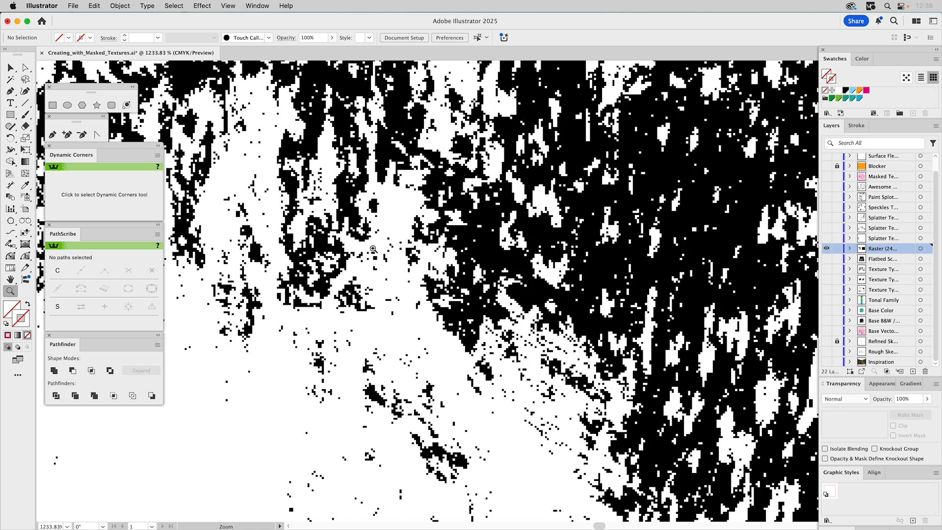
left_click(402, 247, "alt")
left_click(416, 252, "alt")
left_click(416, 251, "alt")
left_click(416, 251, "alt")
left_click(416, 251, "alt")
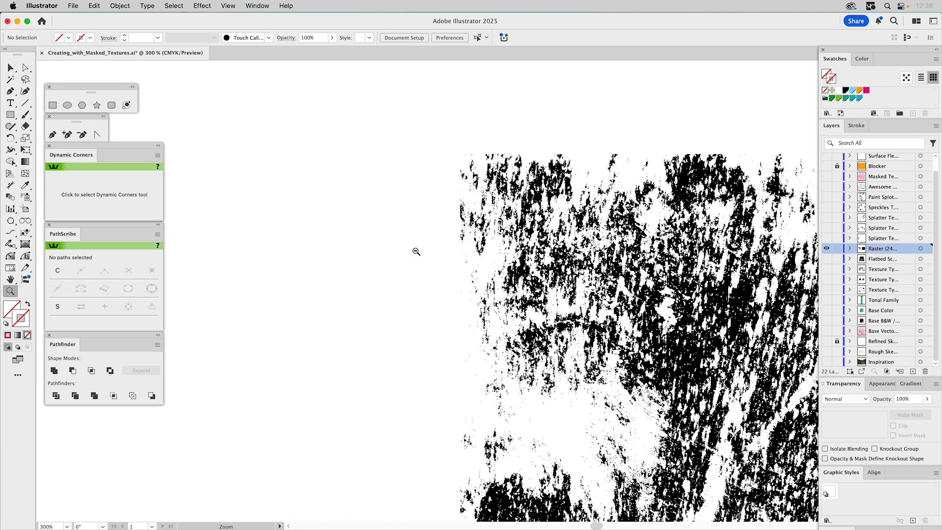
left_click_drag(620, 300, 443, 239)
left_click(443, 239, "alt")
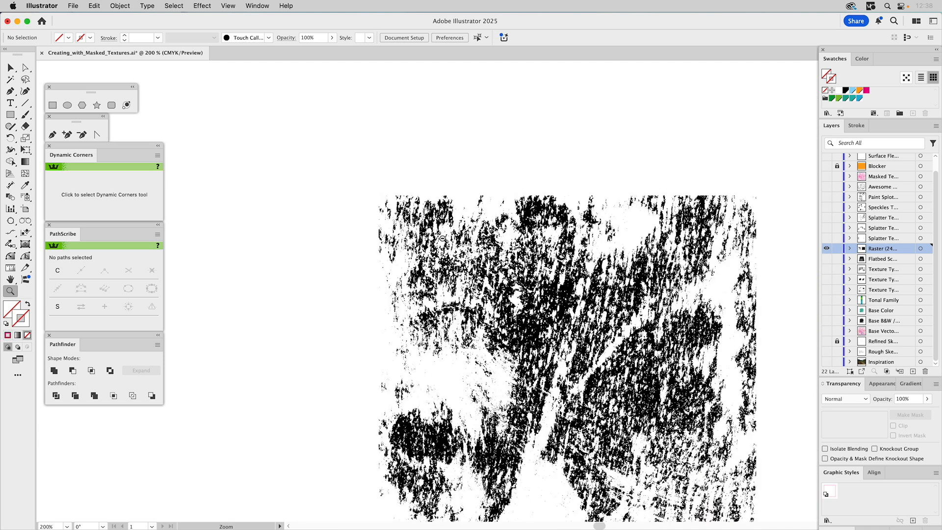
left_click_drag(533, 268, 424, 183)
Try coloring the linked Raster.tif texture with the magenta swatch as stroke and fill, resetting each to none
key("v")
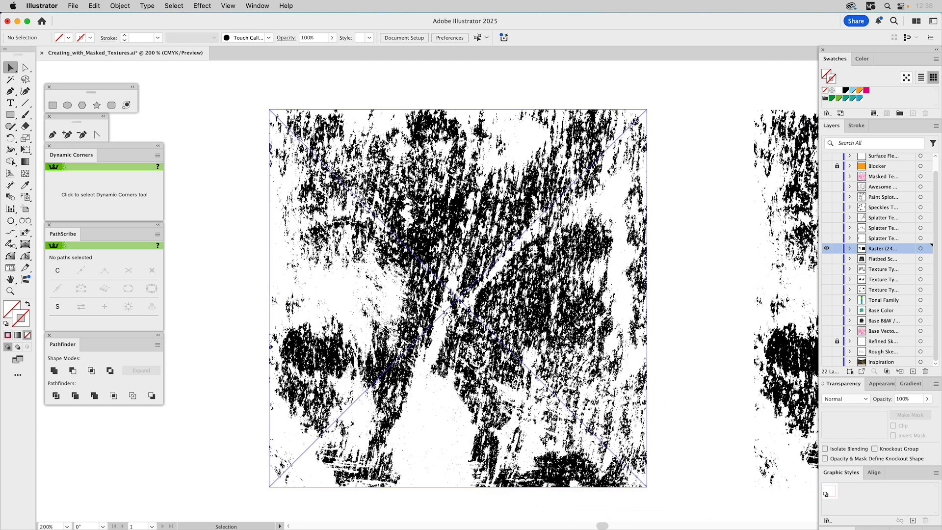
left_click(437, 210)
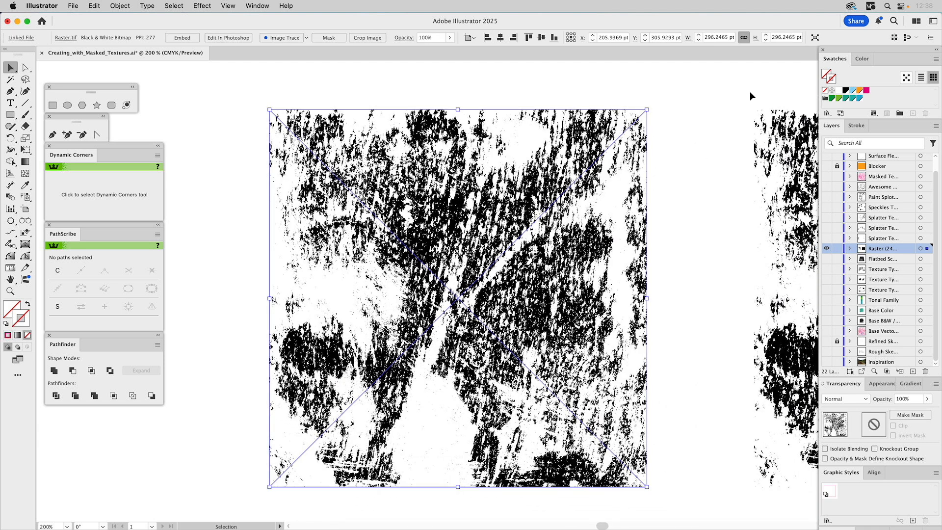
left_click(866, 91)
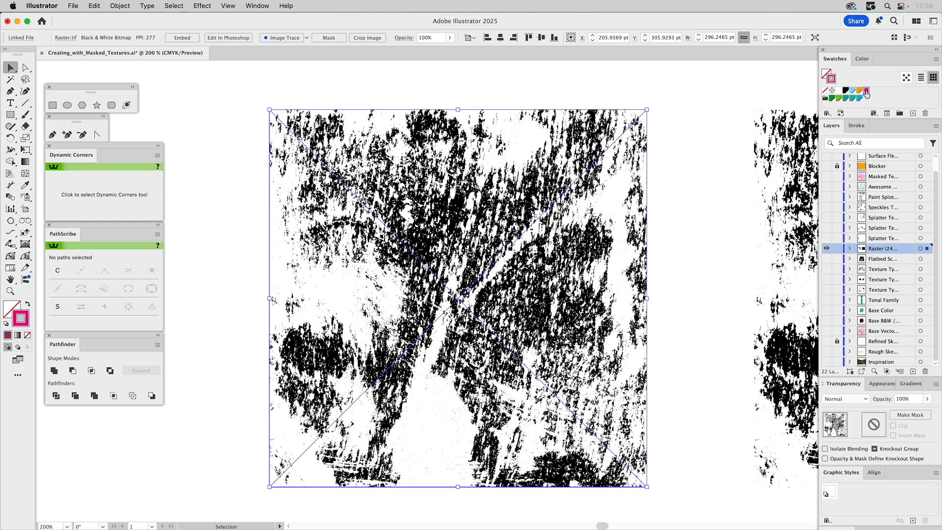
left_click(825, 88)
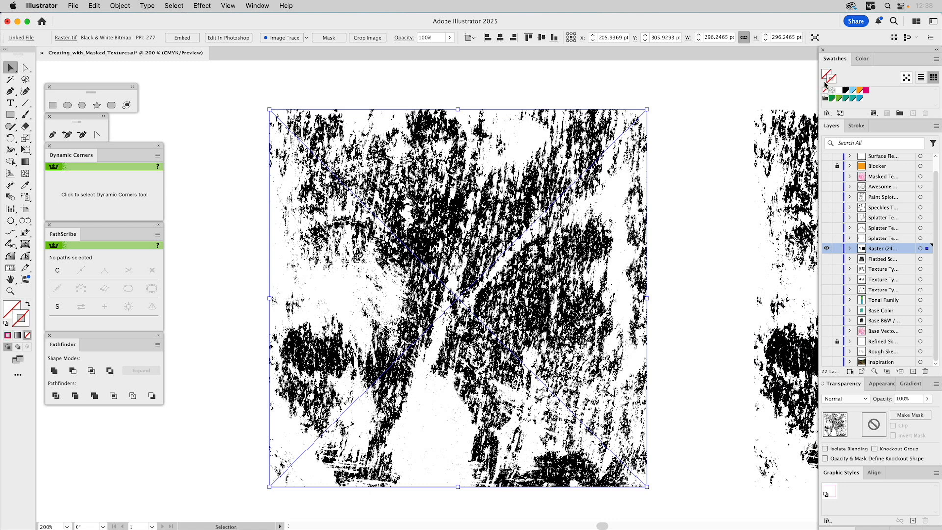
left_click(828, 78)
left_click(866, 90)
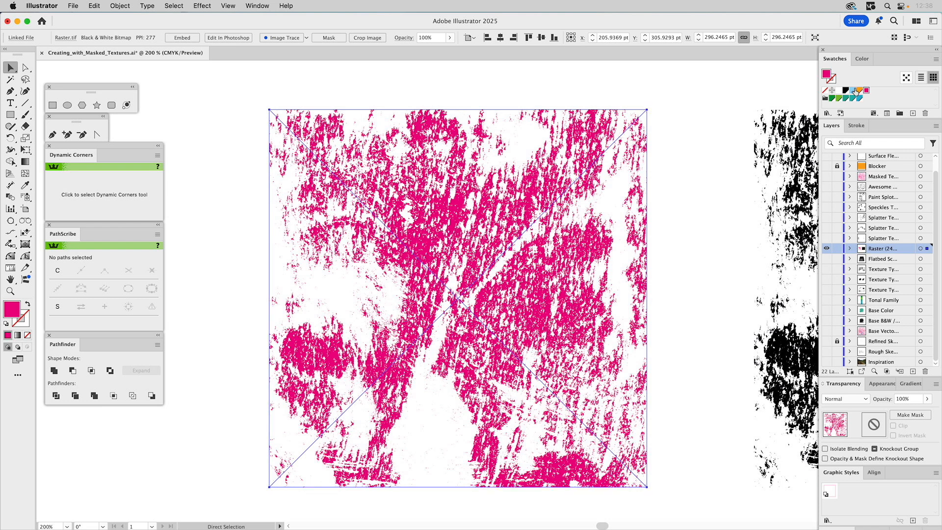
left_click(825, 90)
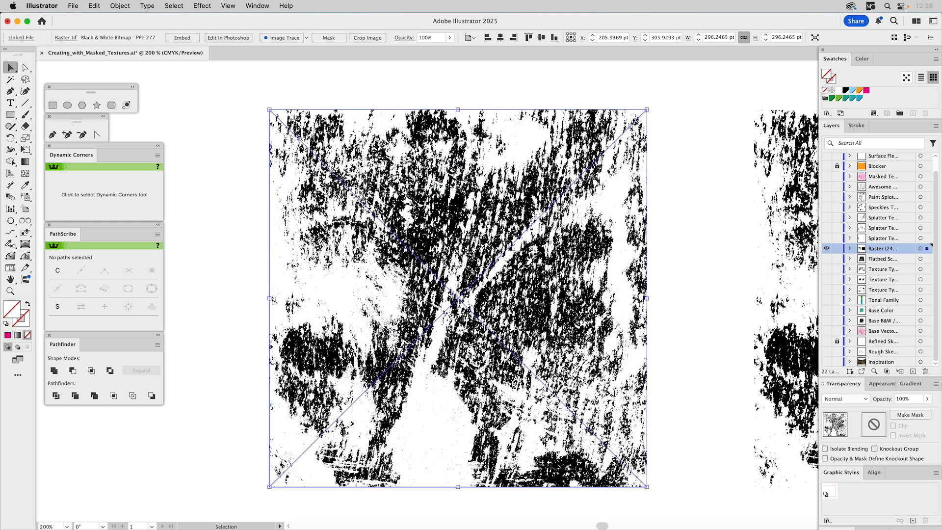
left_click(251, 204)
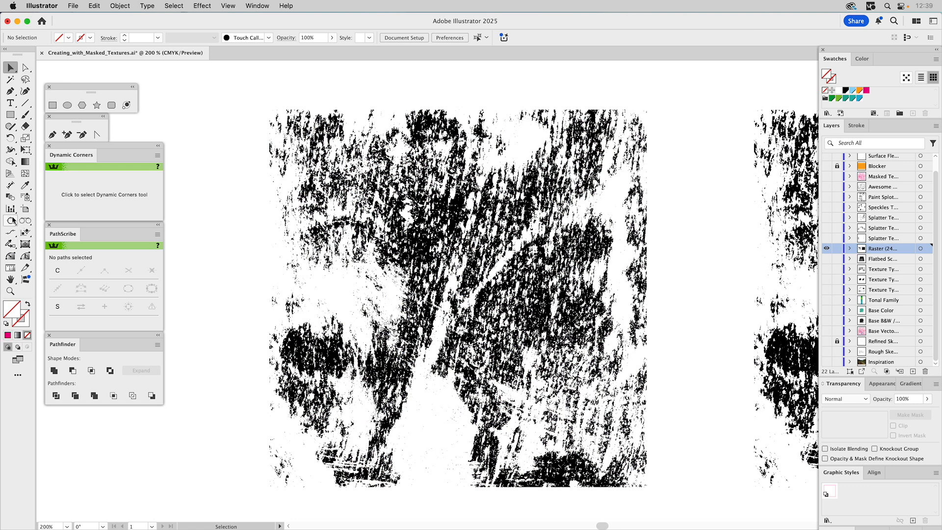
Compare the edge detail of the raster texture with that of the matching vector texture up close
left_click(11, 291)
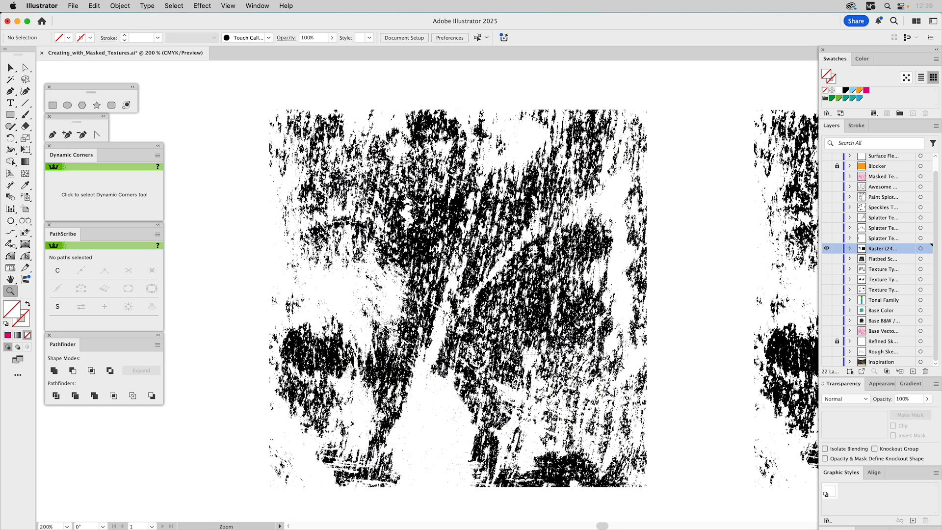
left_click_drag(619, 364, 637, 371)
left_click_drag(595, 139, 556, 257)
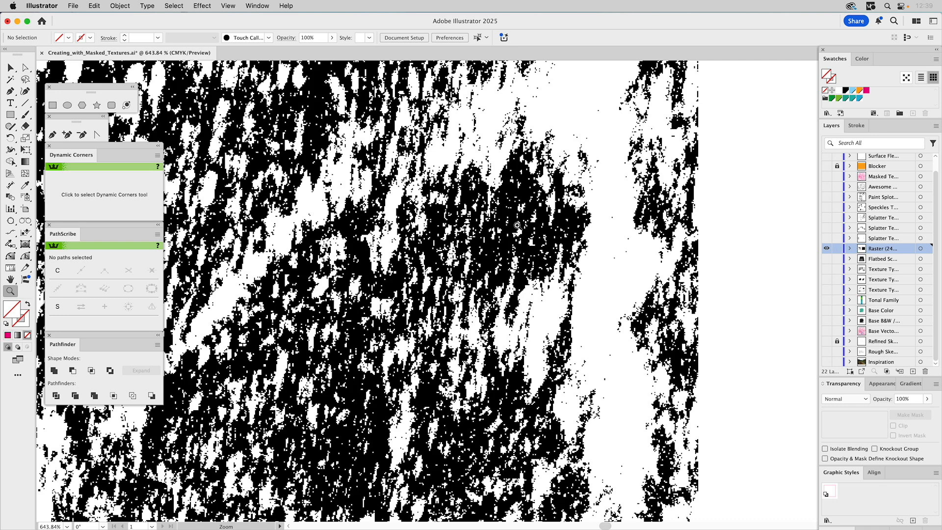
left_click(532, 229, "alt")
left_click(534, 256, "alt")
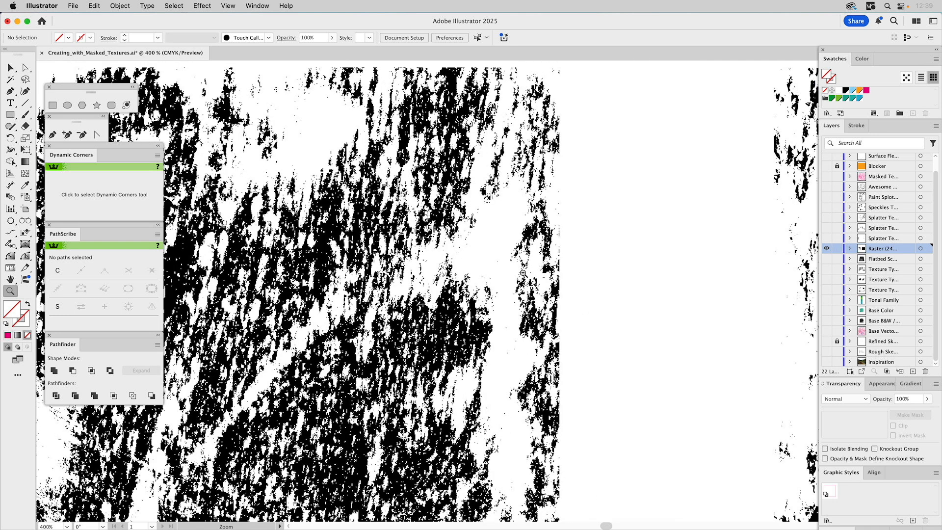
left_click(457, 315, "alt")
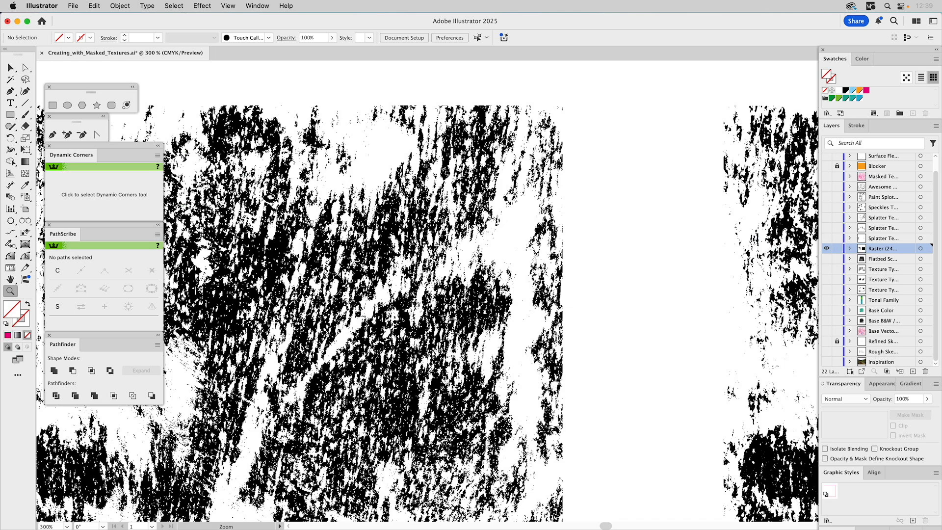
left_click_drag(639, 271, 118, 255)
left_click_drag(448, 265, 368, 258)
left_click_drag(602, 213, 657, 351)
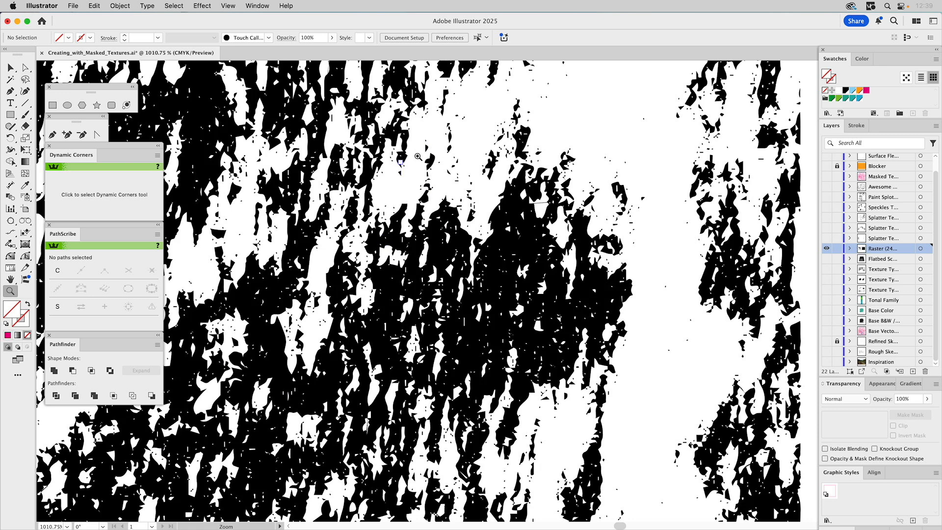
Select the whole vector texture and examine its anchor point and path counts
left_click(455, 279, "alt")
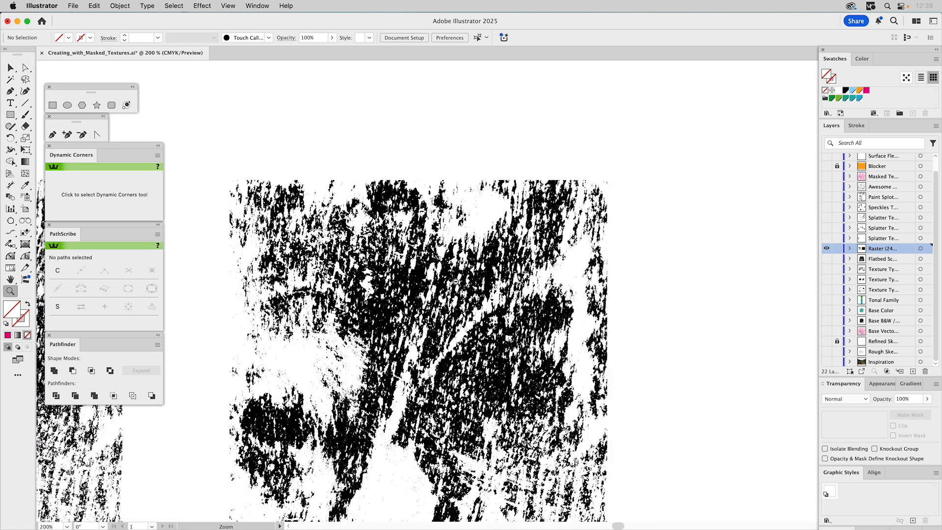
left_click(456, 281, "alt")
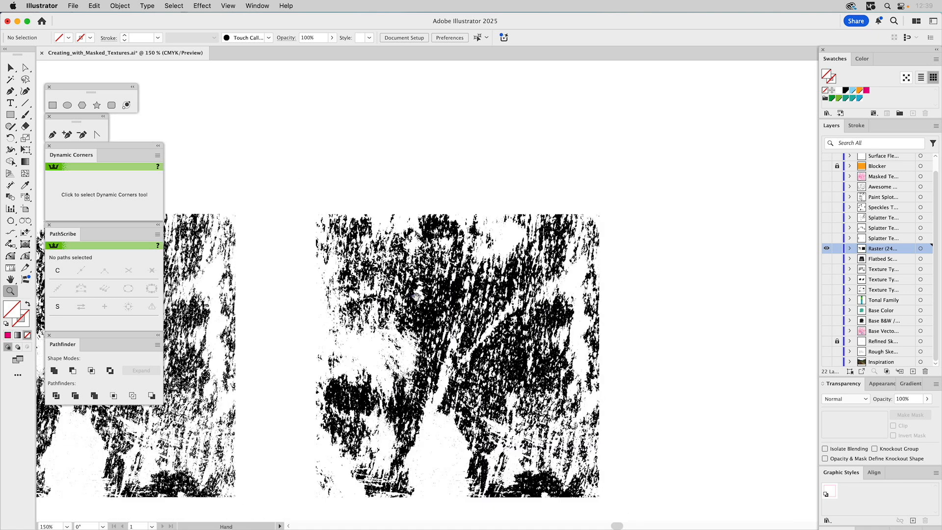
left_click_drag(416, 297, 479, 219)
key("v")
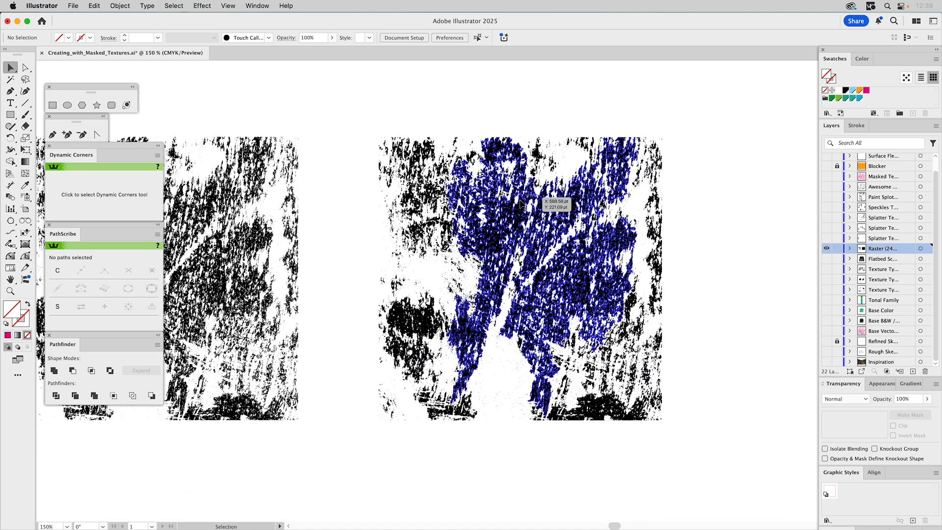
left_click(521, 202)
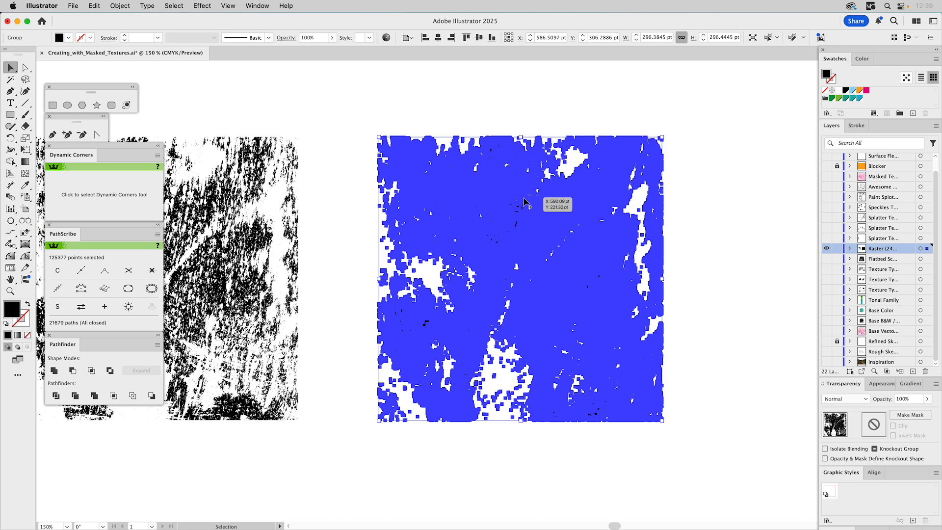
key("a")
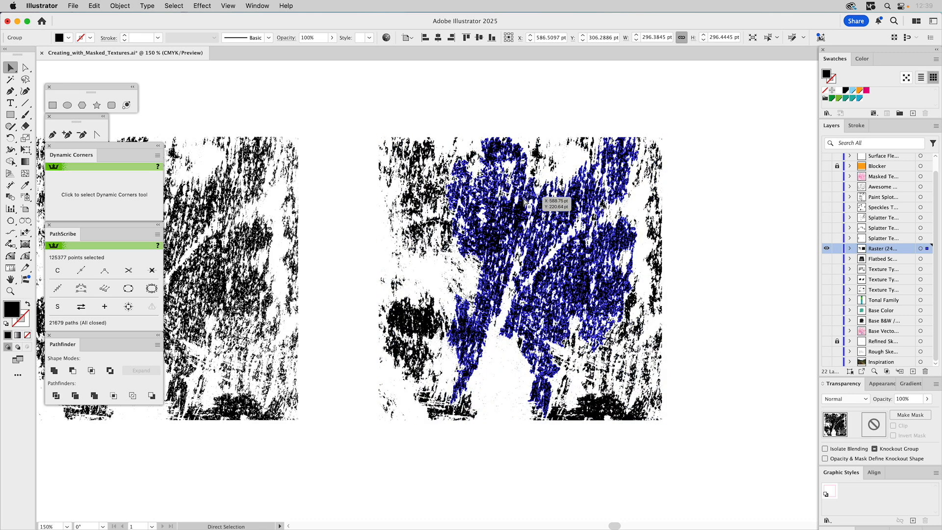
key("v")
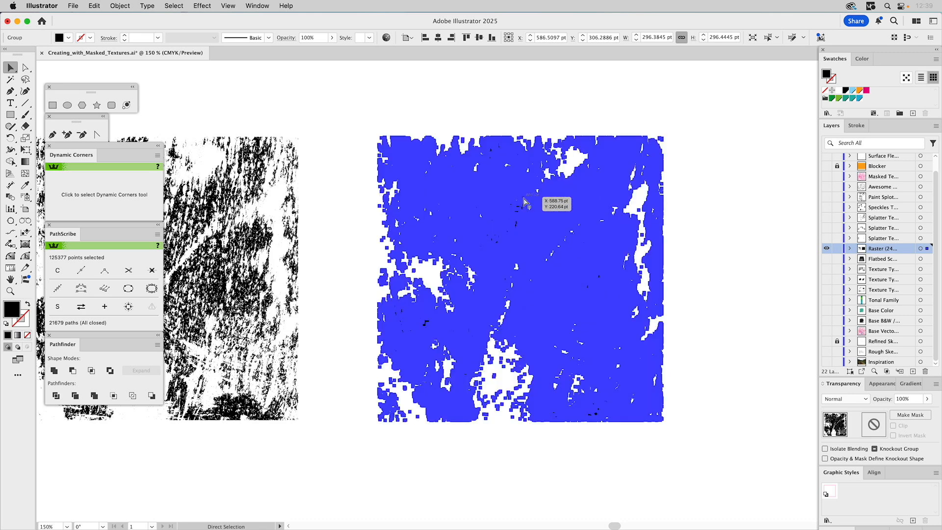
left_click(505, 92)
key("super+a")
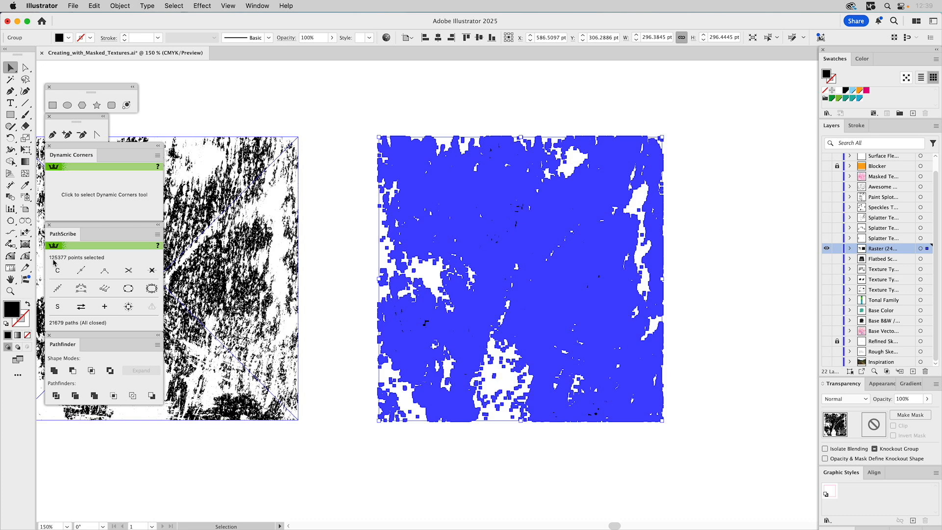
Select the linked Raster.tif texture to compare it with the vector version, and clear the selection
left_click(343, 104)
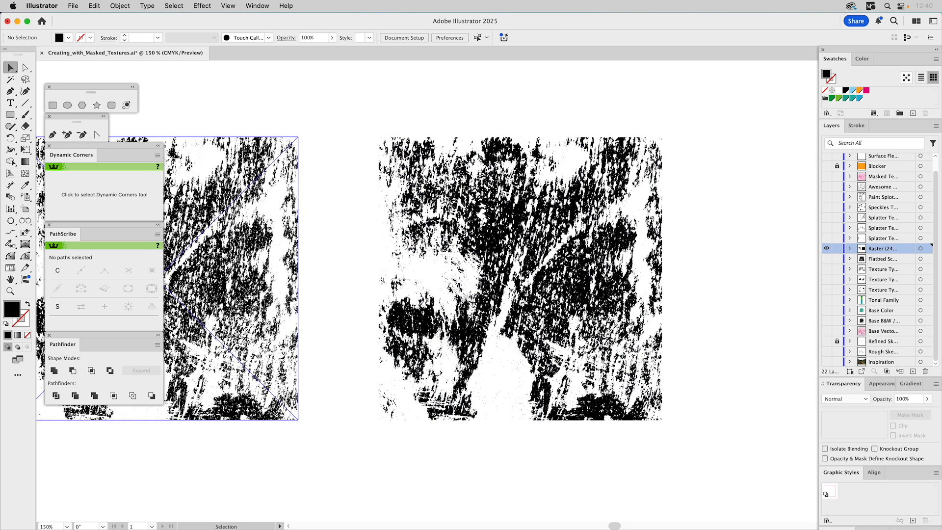
left_click(258, 154)
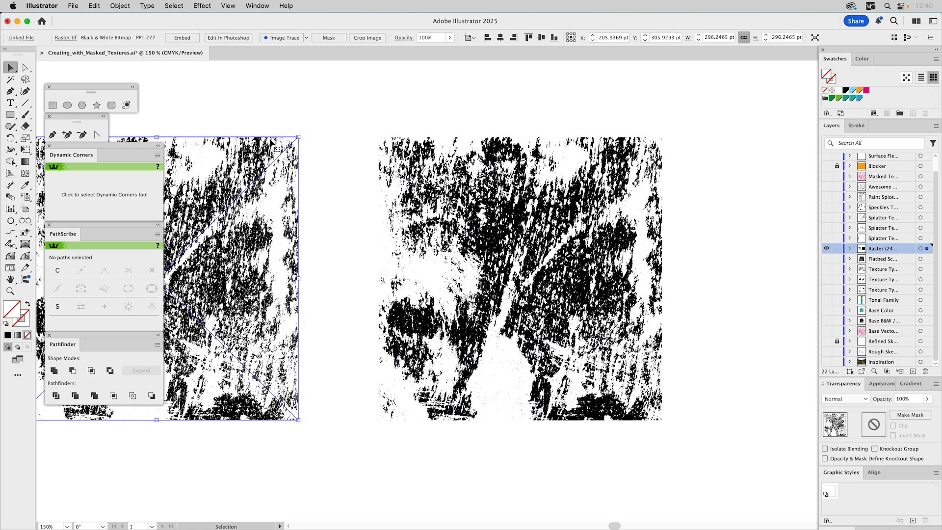
left_click(312, 126)
Hide the raster-versus-vector layer and show the Base Color layer with the lowest splatter texture layer
key("super+0")
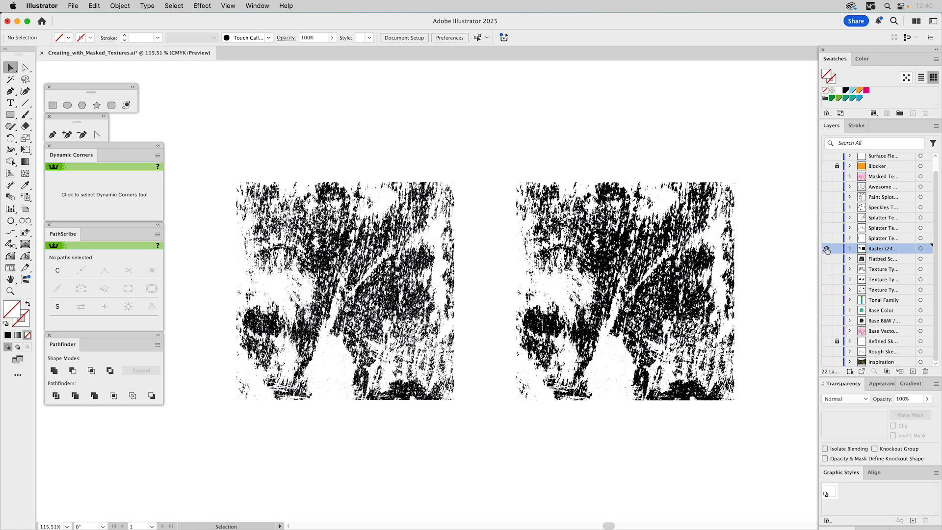
key("super+y")
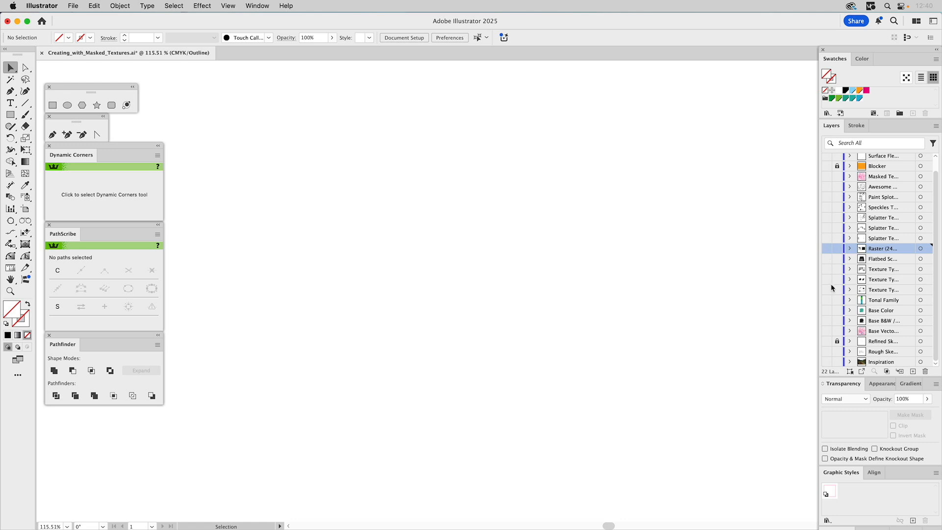
left_click(826, 310)
key("super+y")
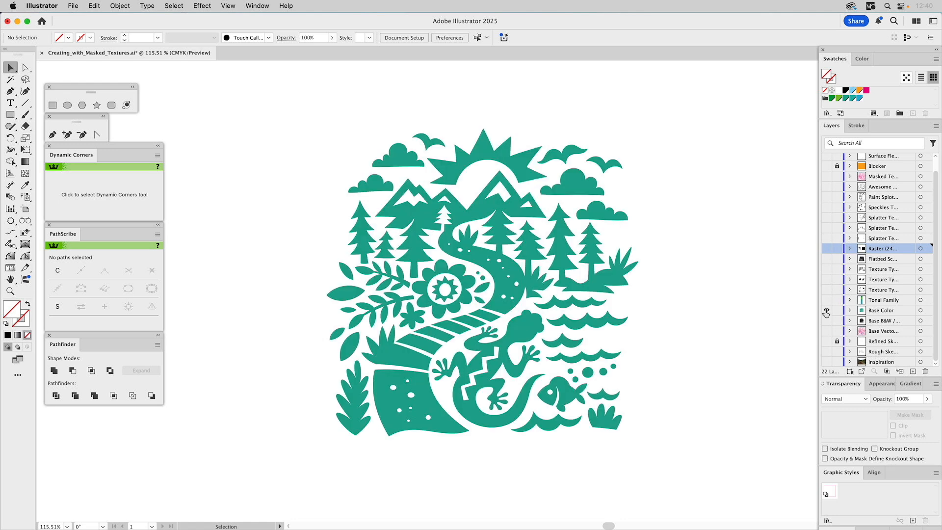
left_click(826, 240)
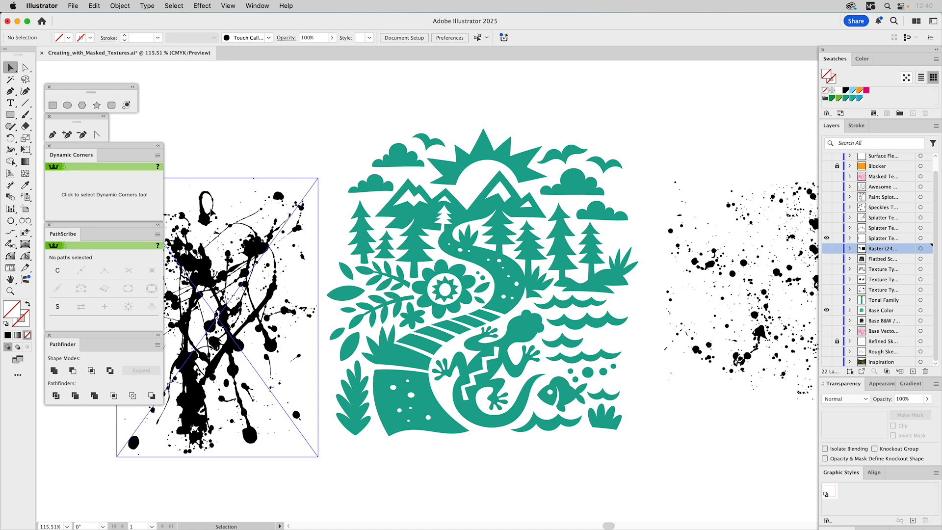
Move the linked Splatter2.tif texture onto the left half of the teal artwork
left_click_drag(214, 213, 271, 187)
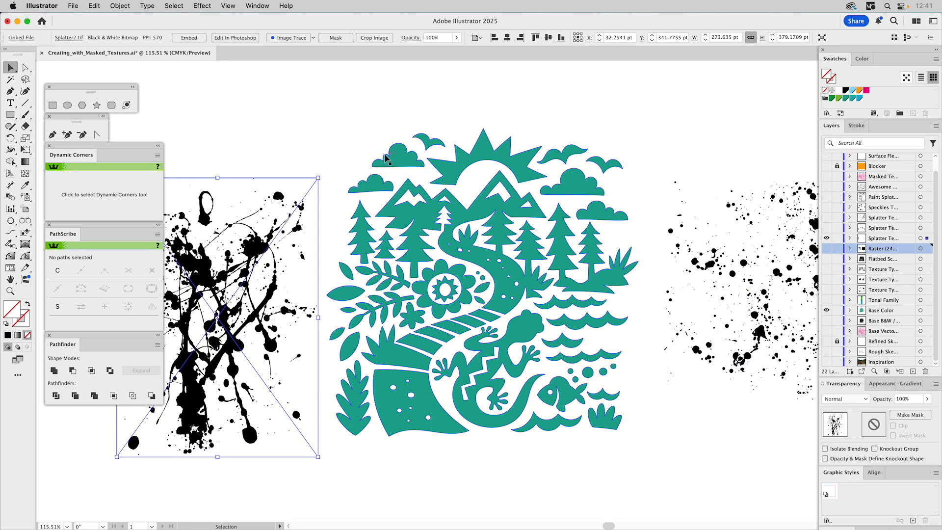
left_click(356, 120)
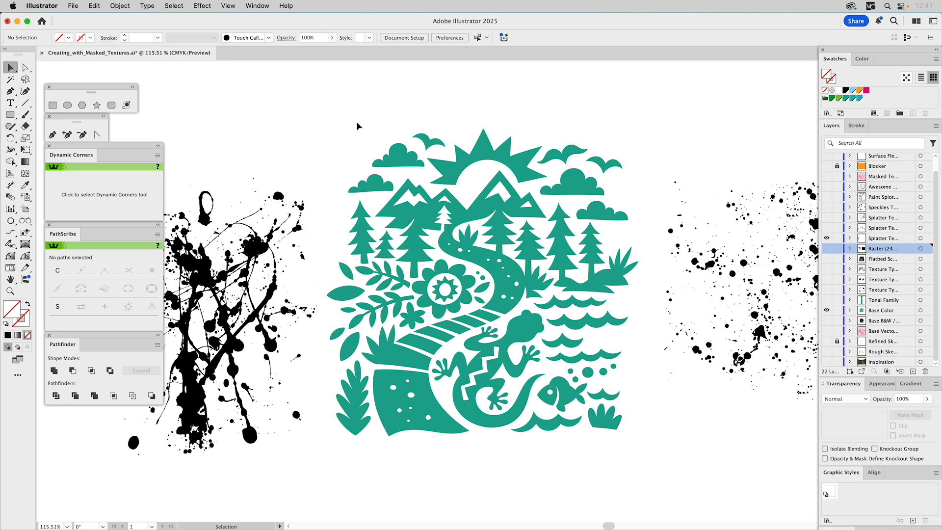
key("a")
key("v")
left_click_drag(267, 252, 476, 210)
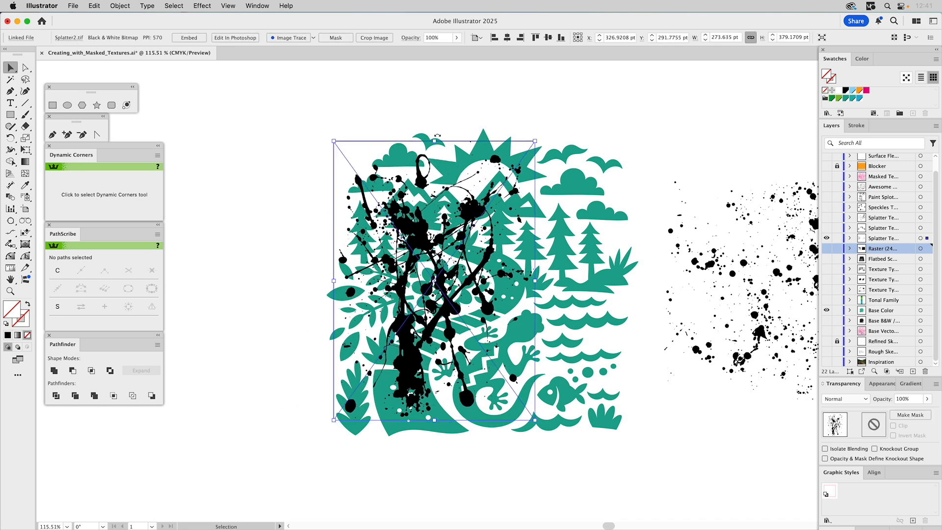
Rotate the Splatter2.tif texture counterclockwise and enlarge it to about 390 × 451 pt over the left side of the artwork
left_click_drag(437, 137, 397, 132)
left_click_drag(397, 233, 412, 247)
left_click_drag(411, 247, 412, 248)
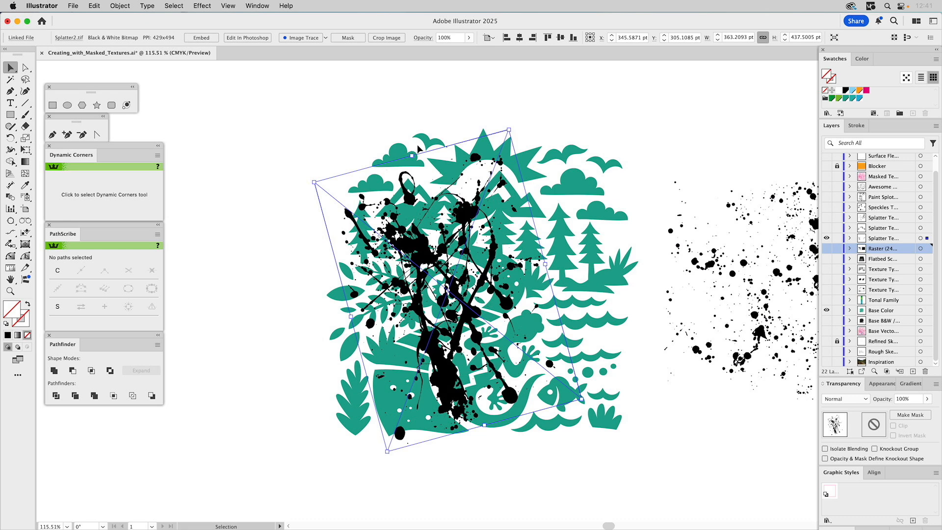
left_click_drag(512, 126, 492, 122)
left_click_drag(402, 199, 397, 199)
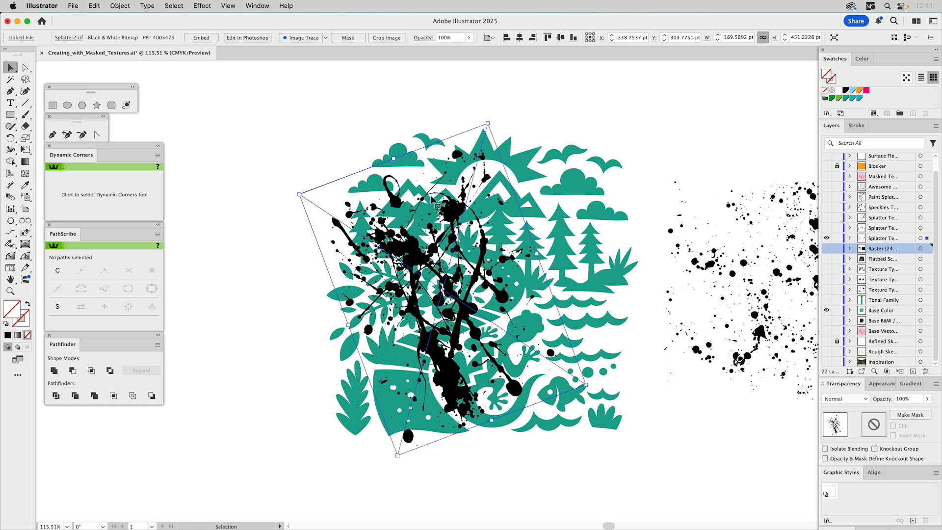
Color the Splatter2.tif texture with the teal swatch slightly lighter than the base artwork, comparing it with the base teal
left_click(852, 99)
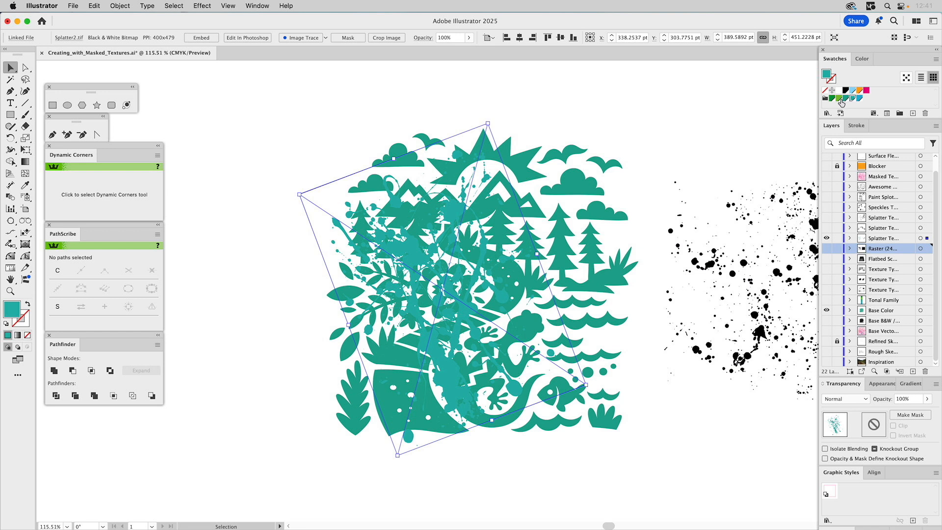
left_click(845, 99)
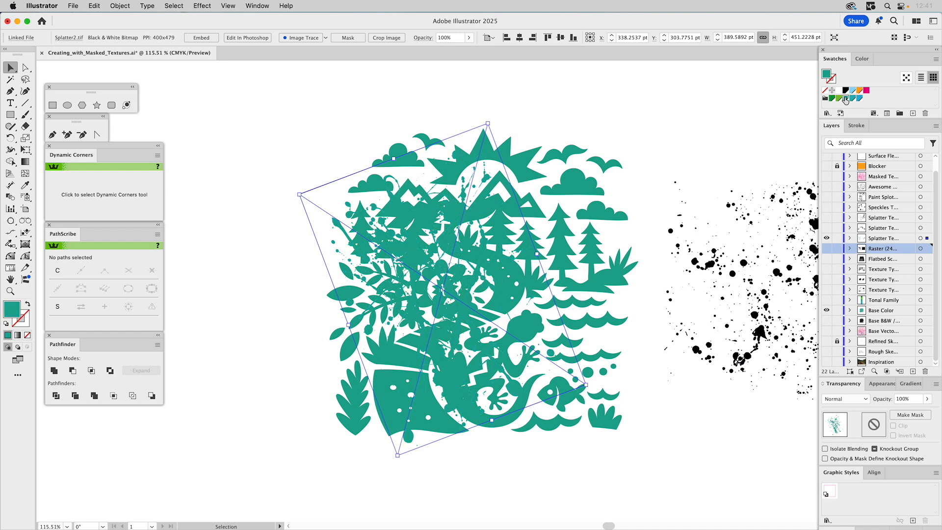
left_click(852, 99)
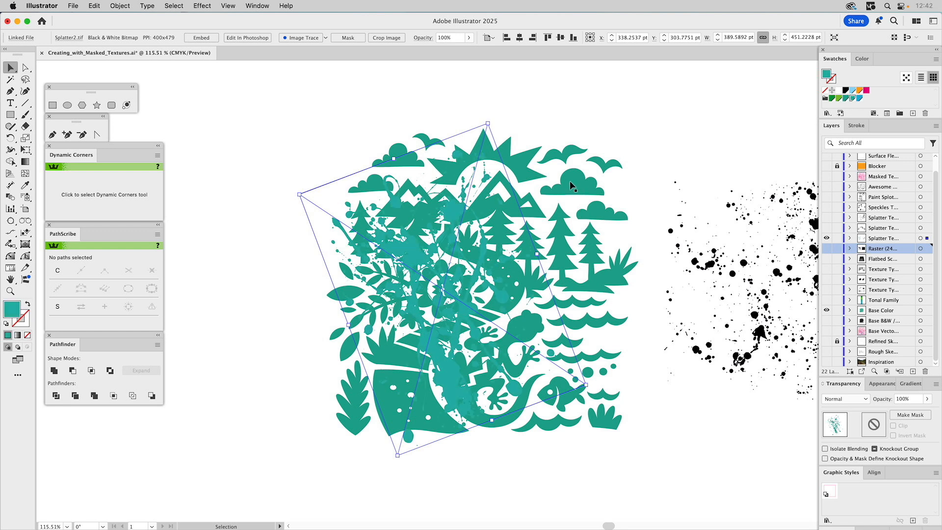
Move the Splatter4.tif texture over the upper-right part of the artwork and color it light green
left_click(750, 217)
left_click_drag(783, 290, 655, 231)
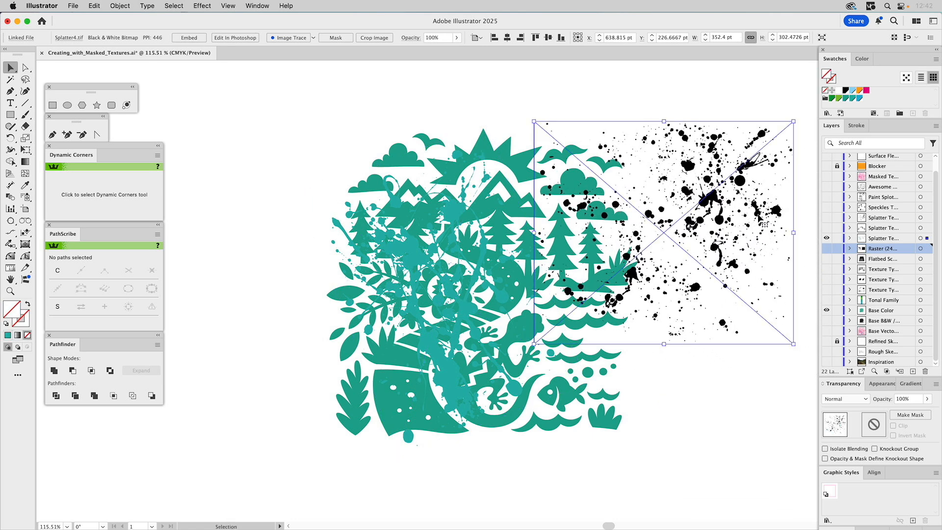
left_click_drag(757, 213, 609, 168)
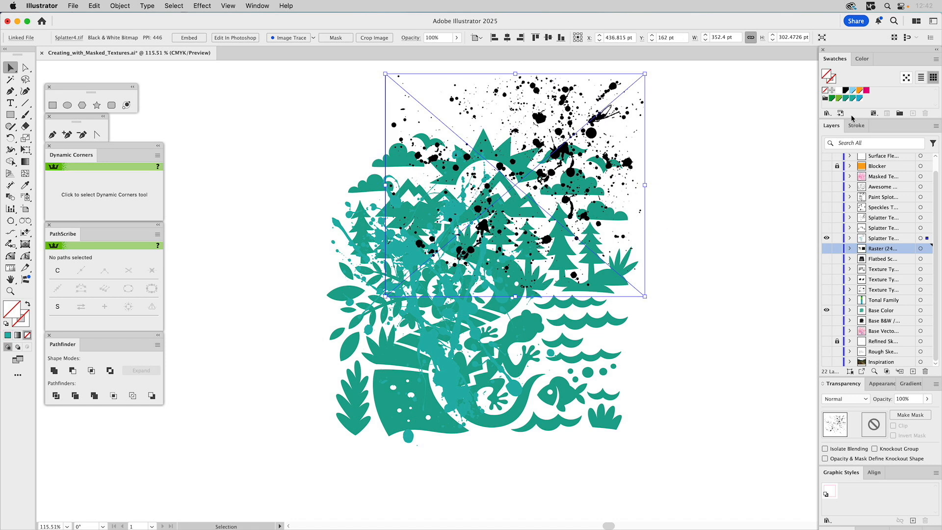
left_click(837, 101)
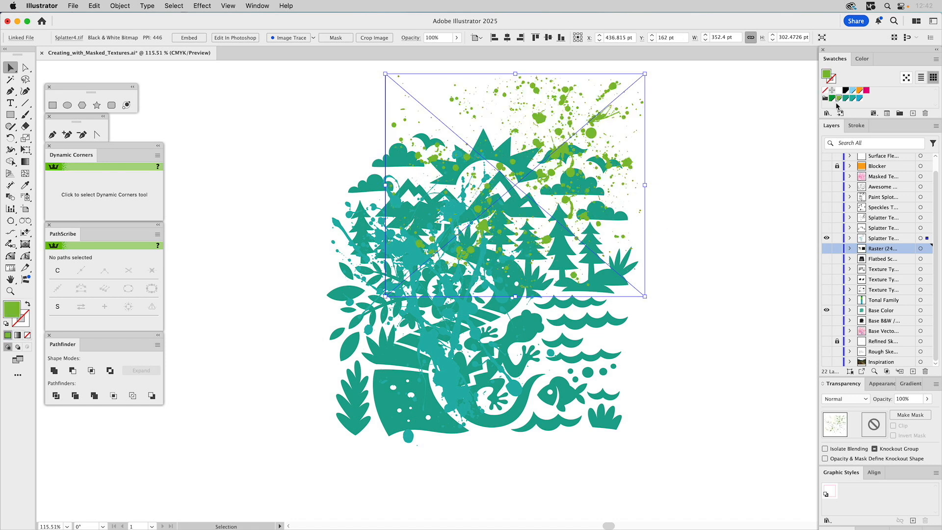
left_click(750, 200)
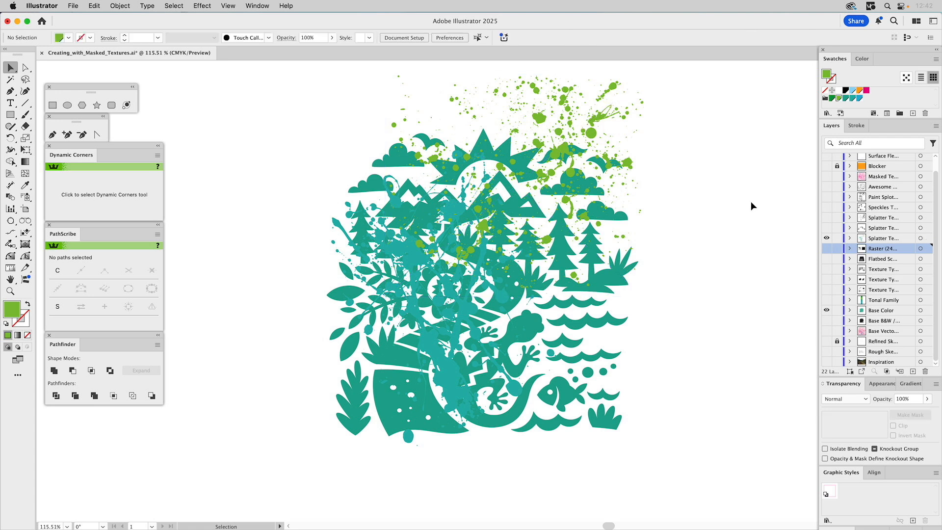
Show the Blocker layer, fill its compound path with white, and lock the layer
left_click(828, 167)
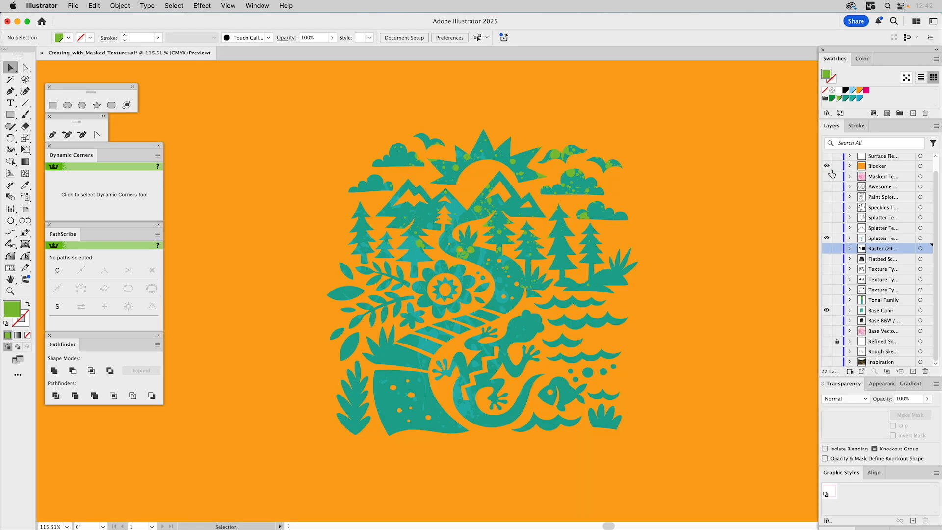
left_click(712, 191)
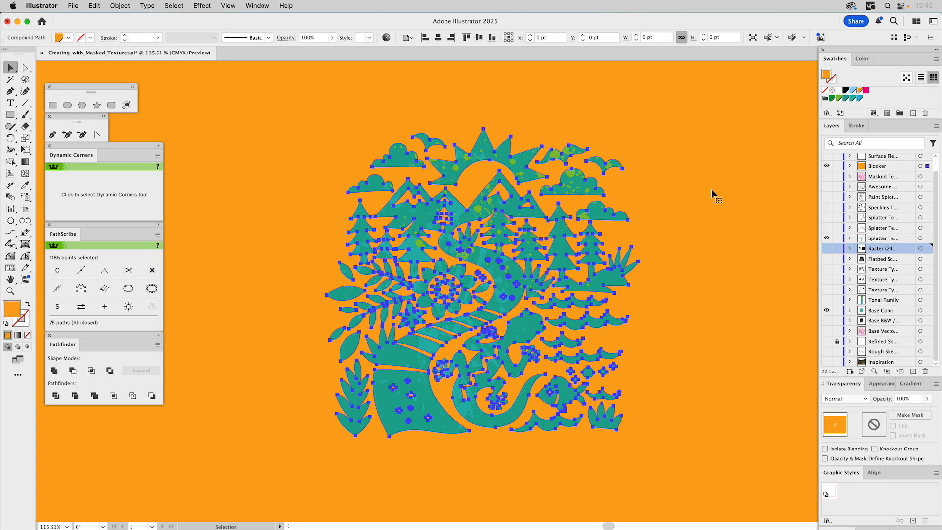
left_click(838, 91)
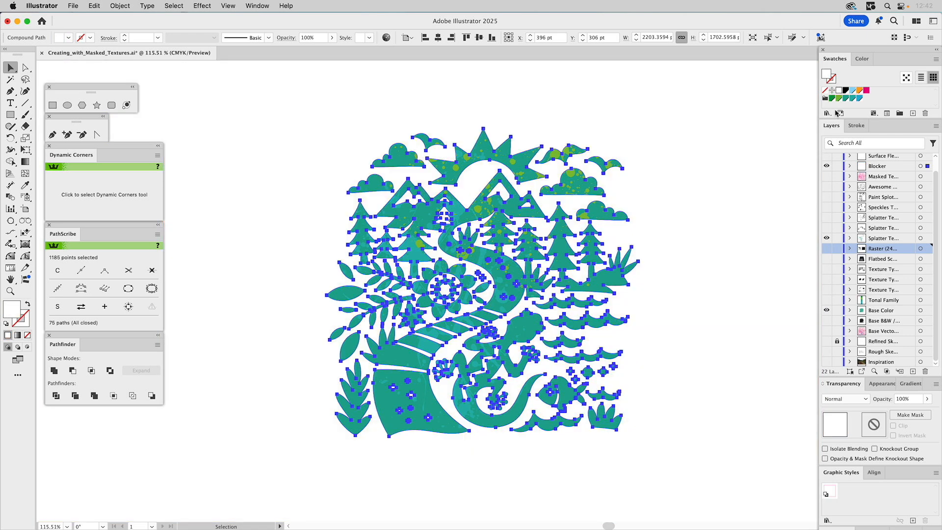
left_click(837, 167)
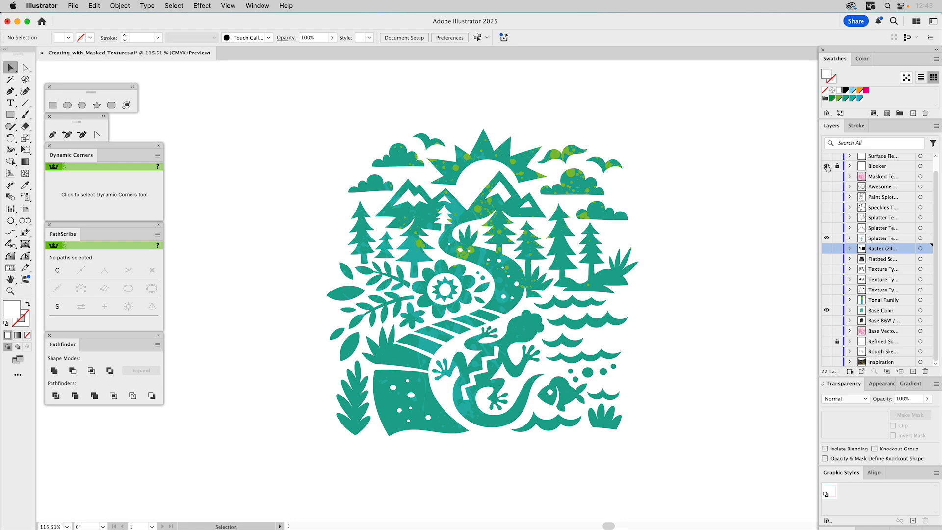
Toggle the Blocker layer's visibility to compare masked and unmasked textures, leaving the layer hidden
left_click(827, 167)
left_click(827, 167)
left_click(826, 167)
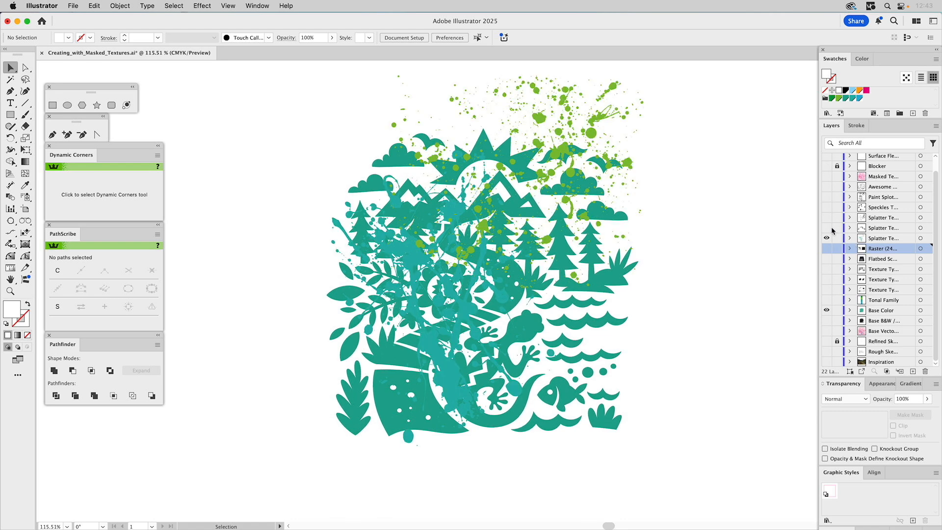
Lock the layer holding the colored splatters and show the splatter texture layer directly above it
left_click(581, 220)
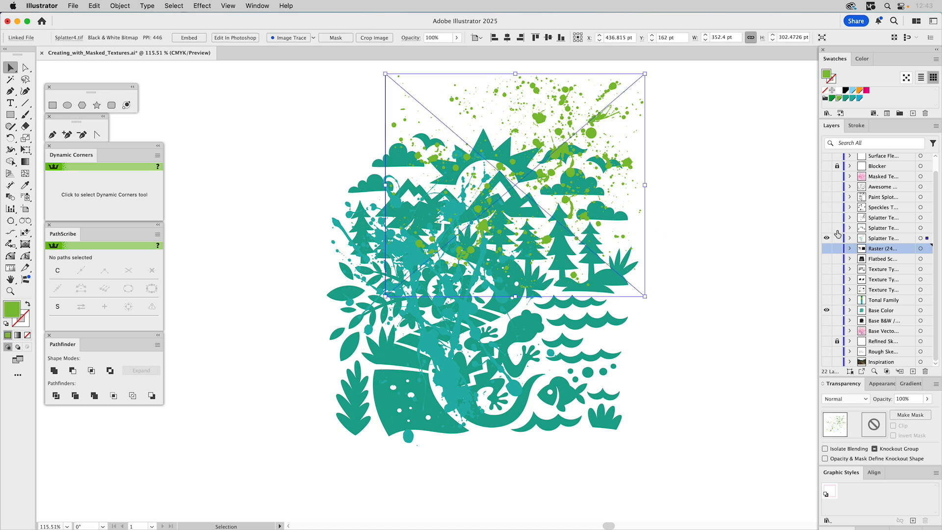
left_click(766, 228)
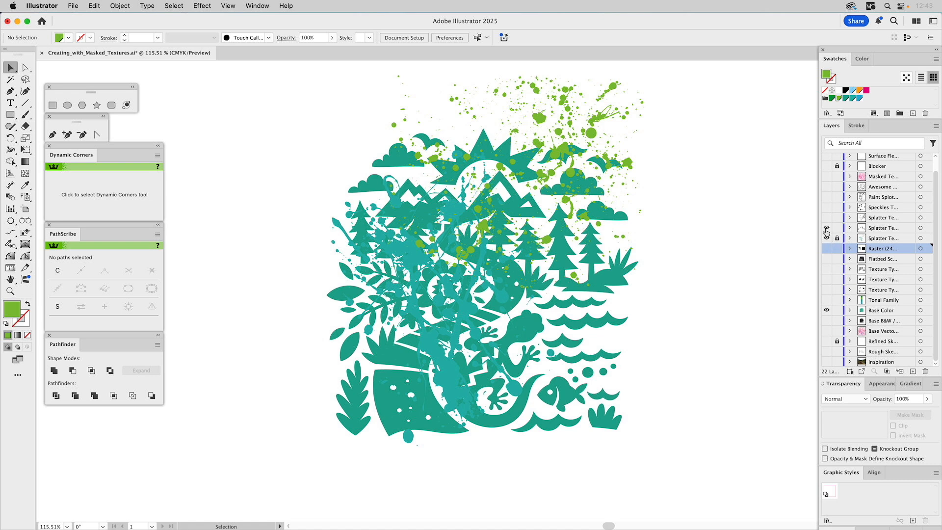
left_click(826, 228)
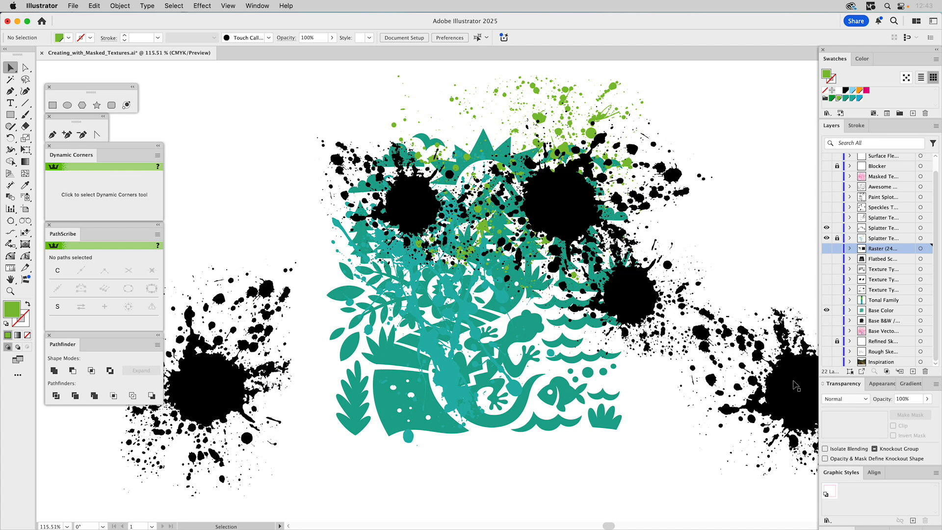
Move the two outlying Splatter1.tif textures over the lower part of the artwork and rotate the lower-left one
left_click_drag(796, 386, 524, 359)
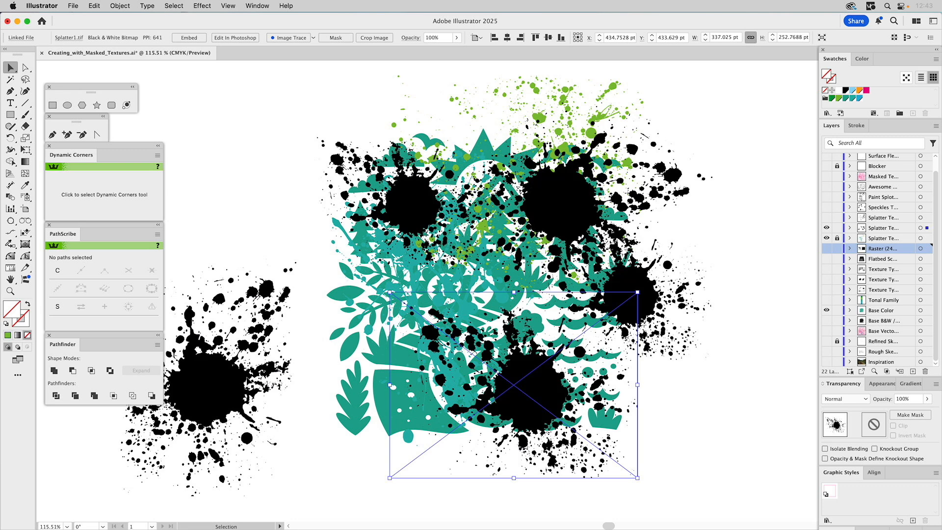
left_click(229, 375)
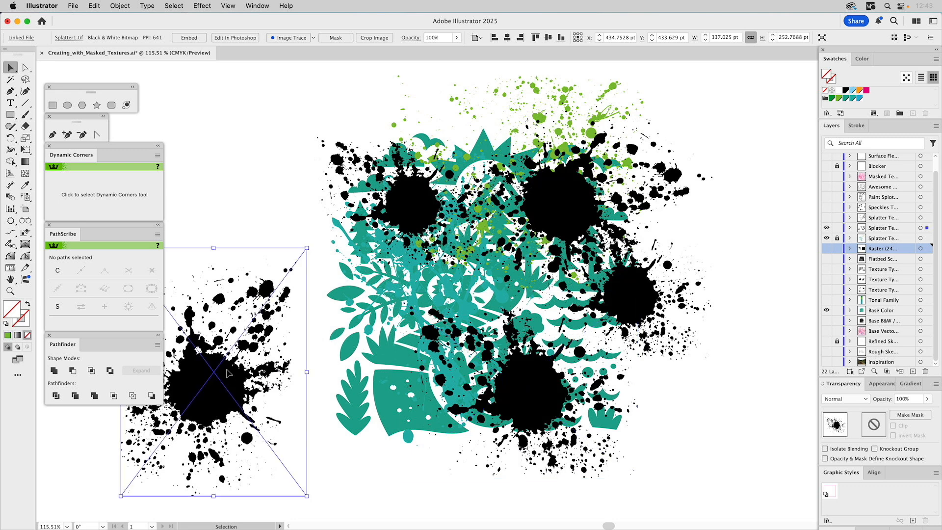
left_click_drag(218, 244, 300, 335)
left_click_drag(203, 357, 348, 338)
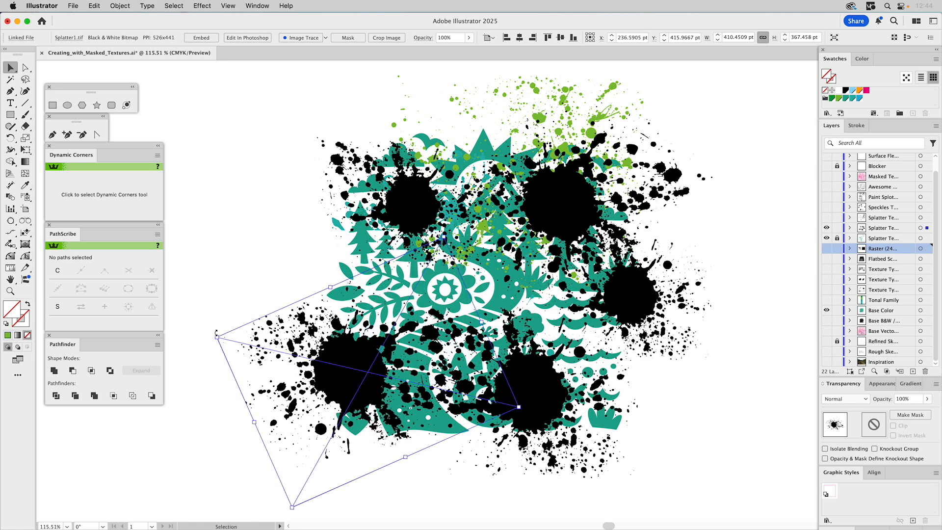
left_click_drag(213, 335, 188, 373)
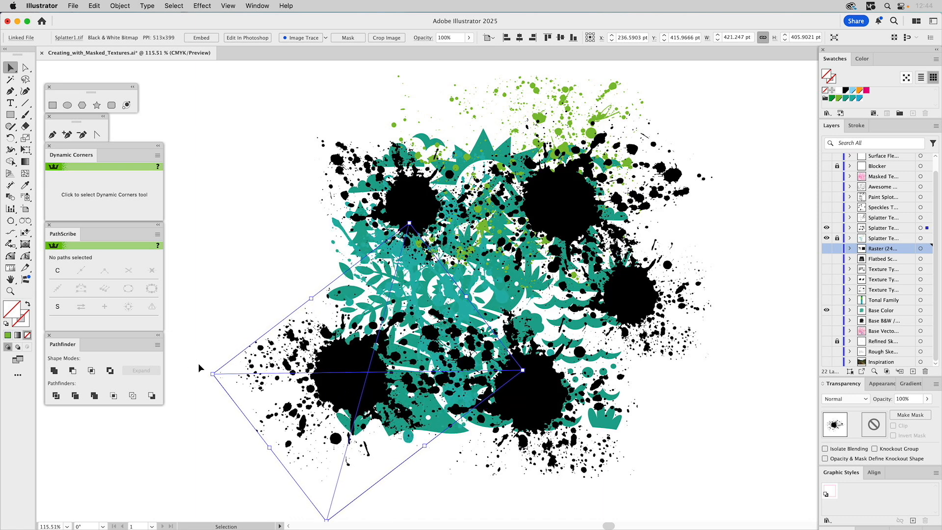
left_click_drag(209, 370, 207, 354)
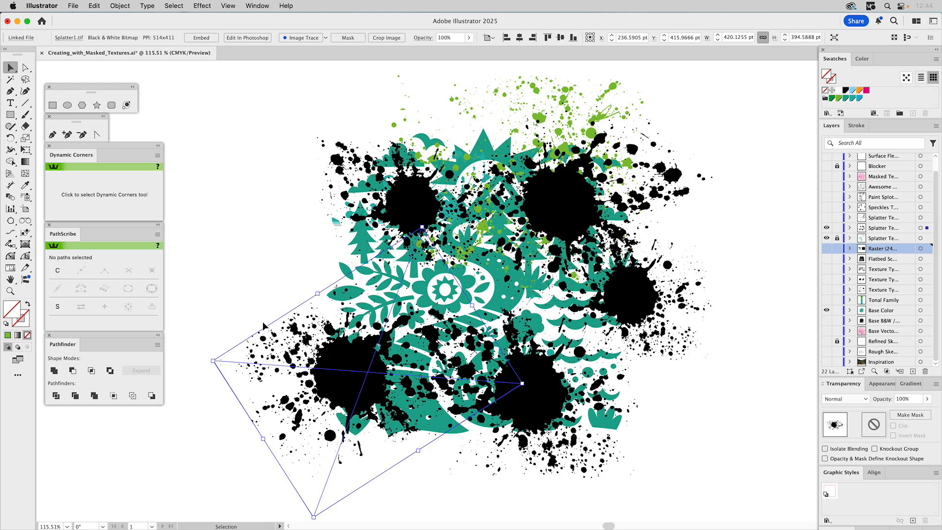
Switch the document to View using CPU and rotate the lower-left Splatter1.tif texture slightly further clockwise
left_click(229, 6)
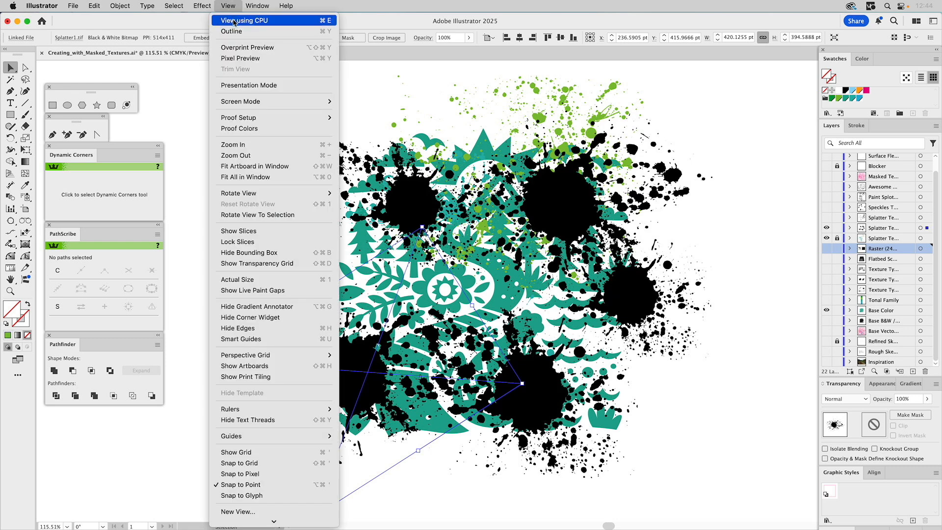
left_click(173, 96)
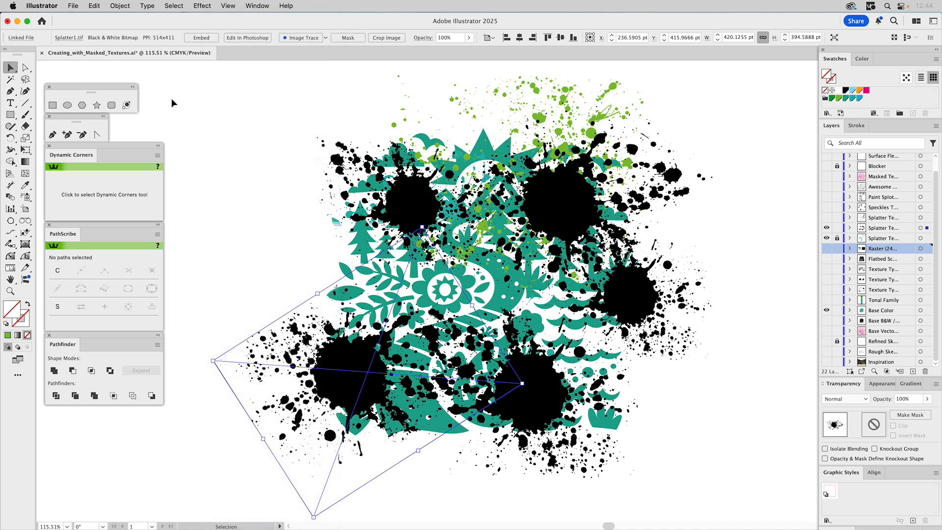
left_click(229, 5)
mouse_move(257, 5)
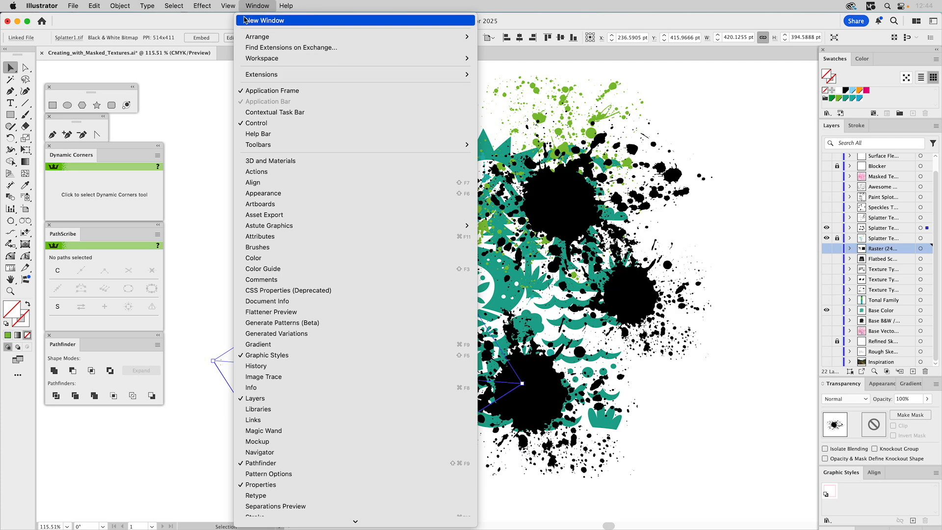
left_click(231, 21)
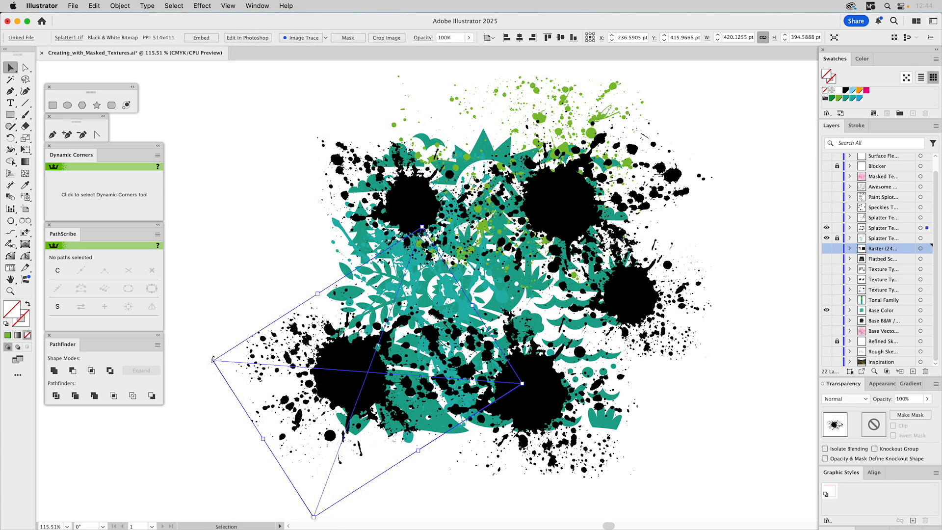
left_click_drag(210, 356, 205, 350)
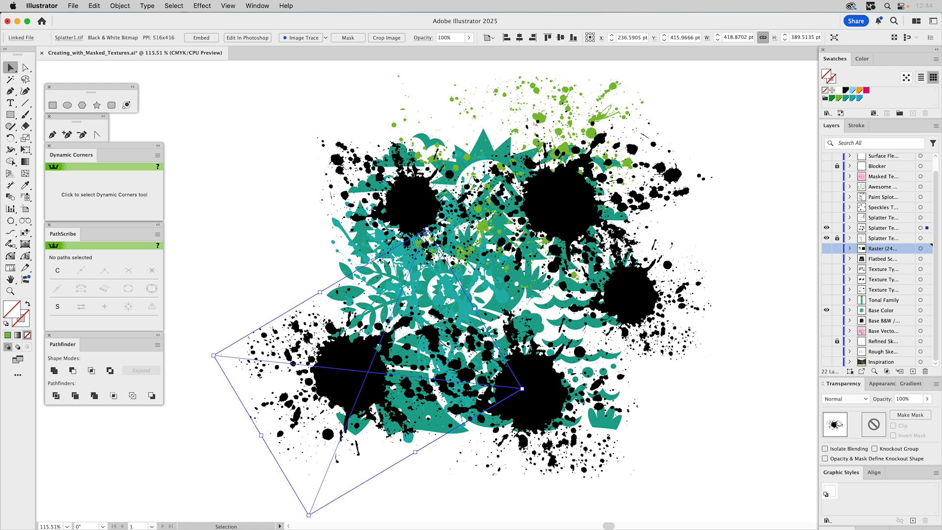
Color the upper-right Splatter1.tif texture teal and the other four black splatters on its layer dark green
left_click(575, 191)
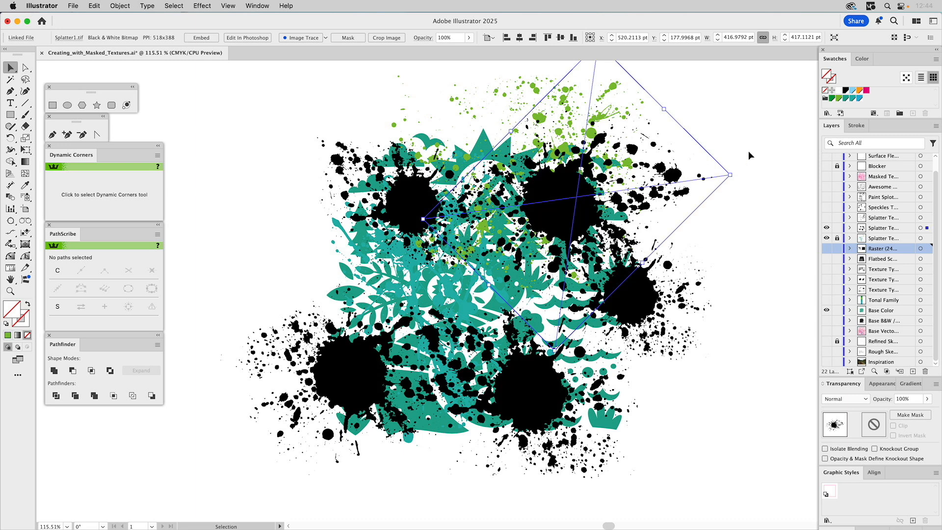
left_click(851, 99)
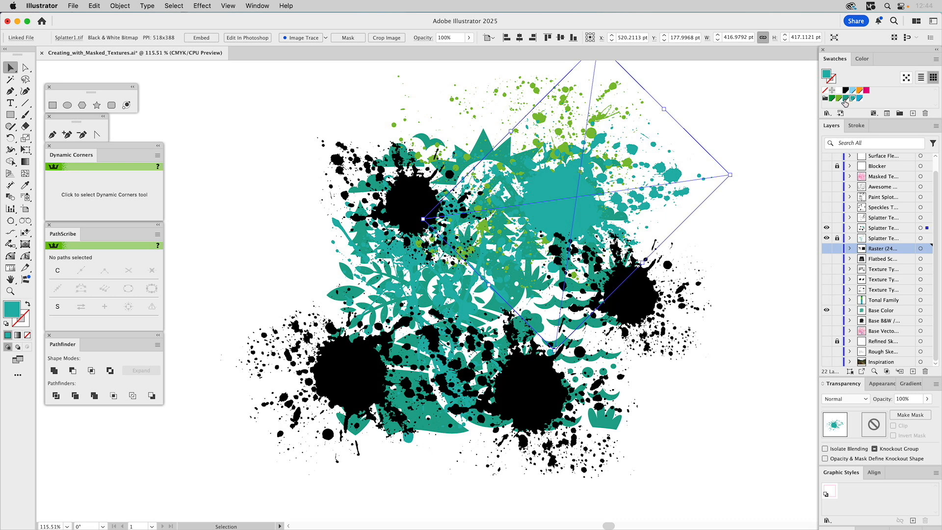
left_click(652, 302)
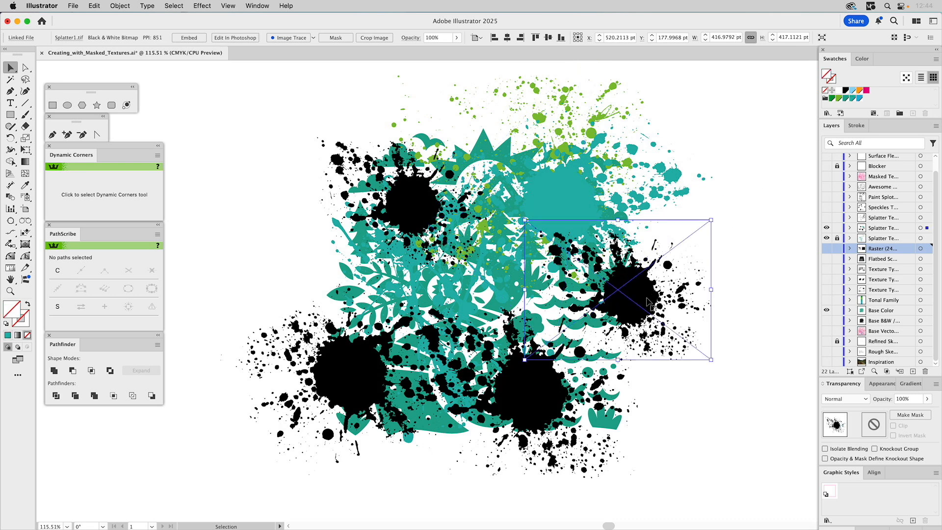
left_click(537, 391, "shift")
left_click(356, 362, "shift")
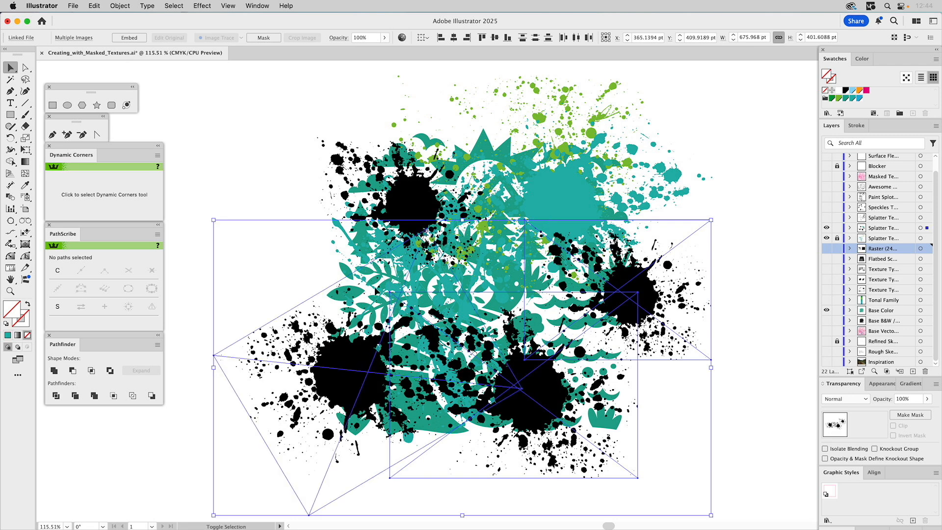
left_click(411, 188, "shift")
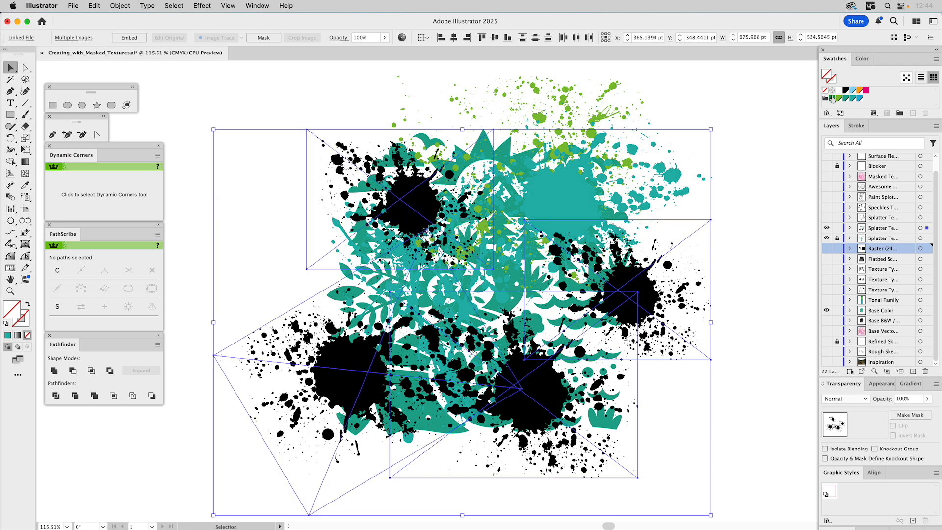
left_click(831, 98)
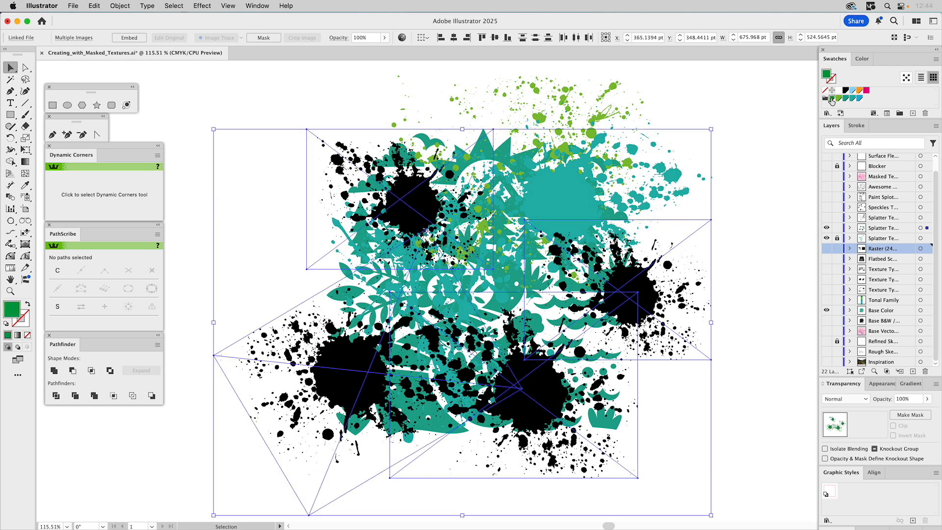
left_click(764, 188)
Lock the layer of dark green splatters and show the splatter texture layer directly above it
left_click(837, 227)
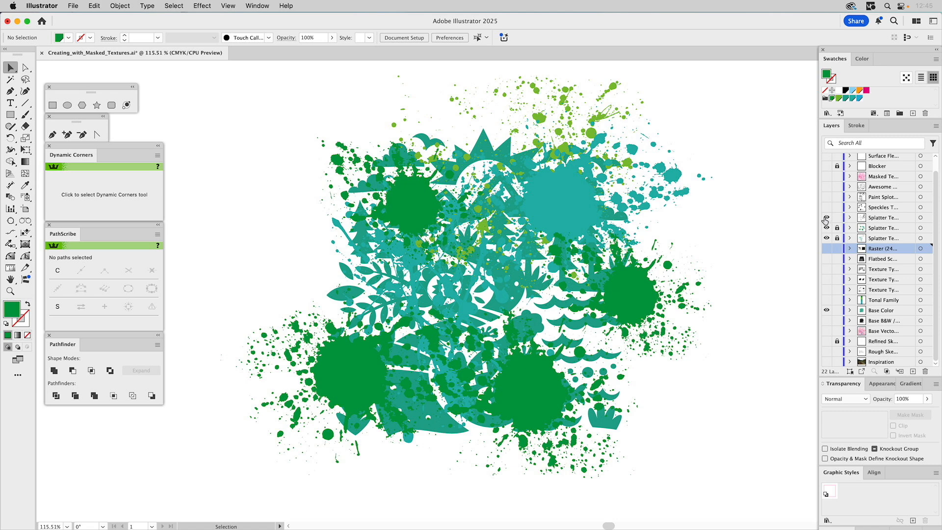
left_click(826, 218)
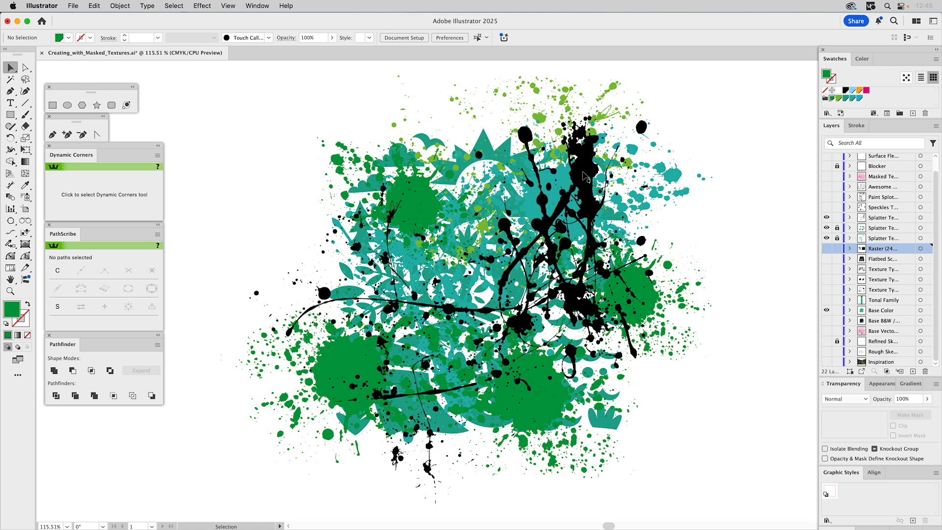
left_click(584, 177)
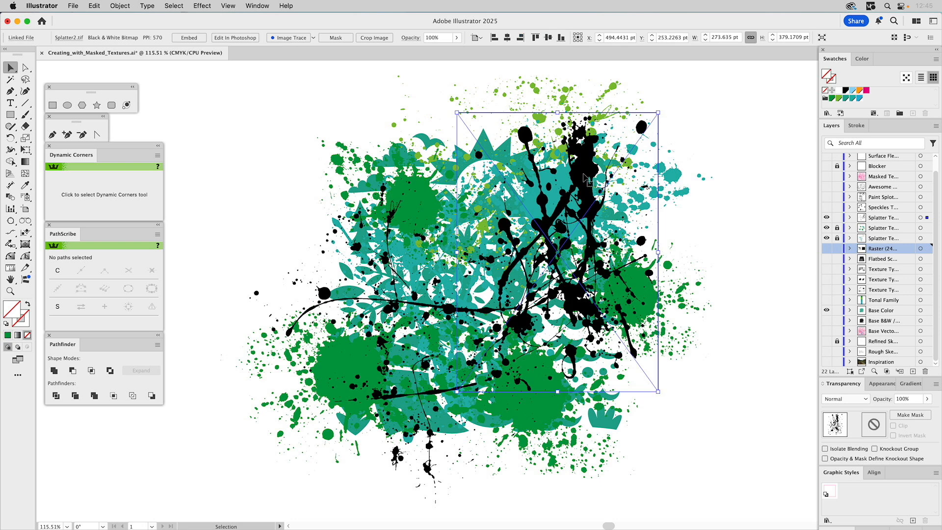
left_click(826, 217)
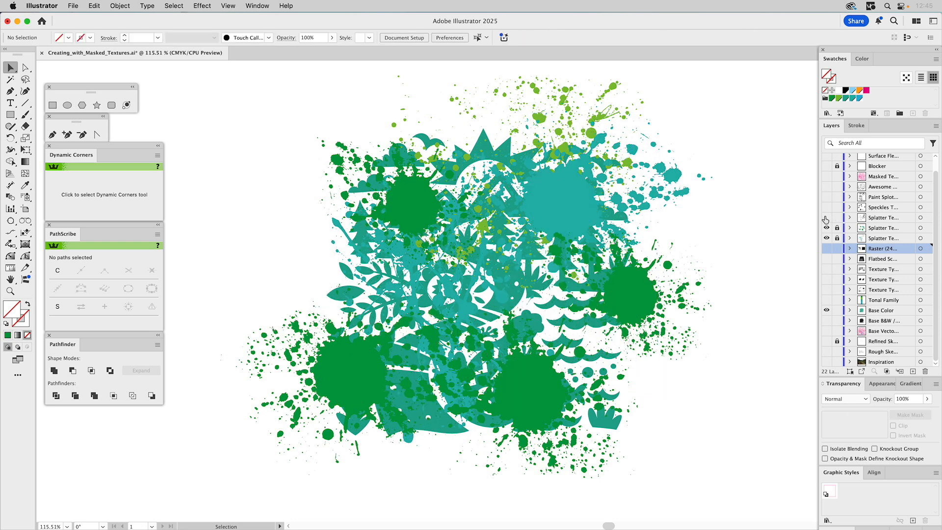
left_click(826, 219)
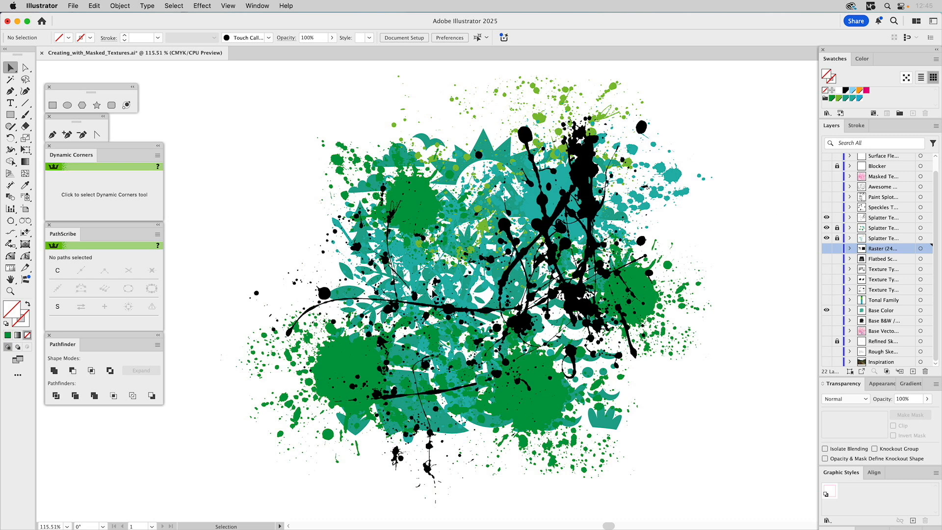
Color both black drip splatters light green and briefly show the Blocker layer to check the masked result
left_click(589, 173)
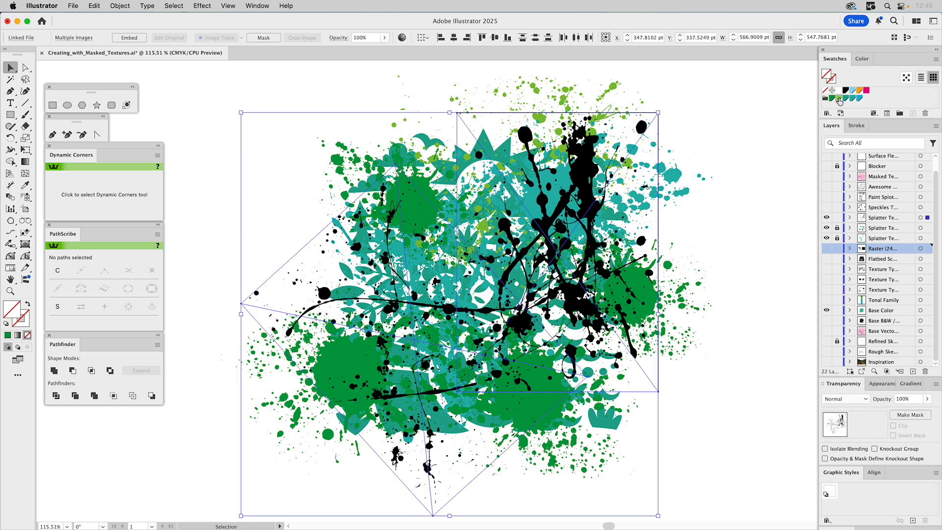
left_click(839, 98)
left_click(761, 170)
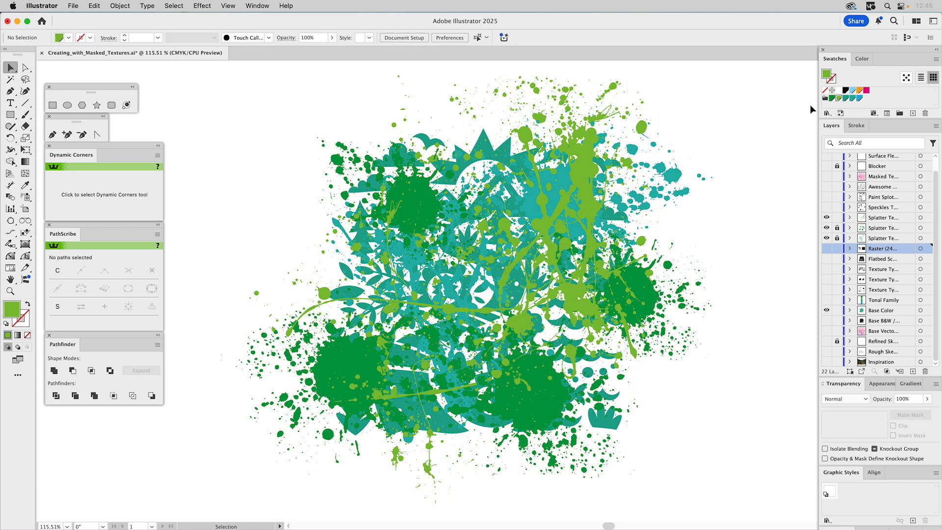
left_click(827, 166)
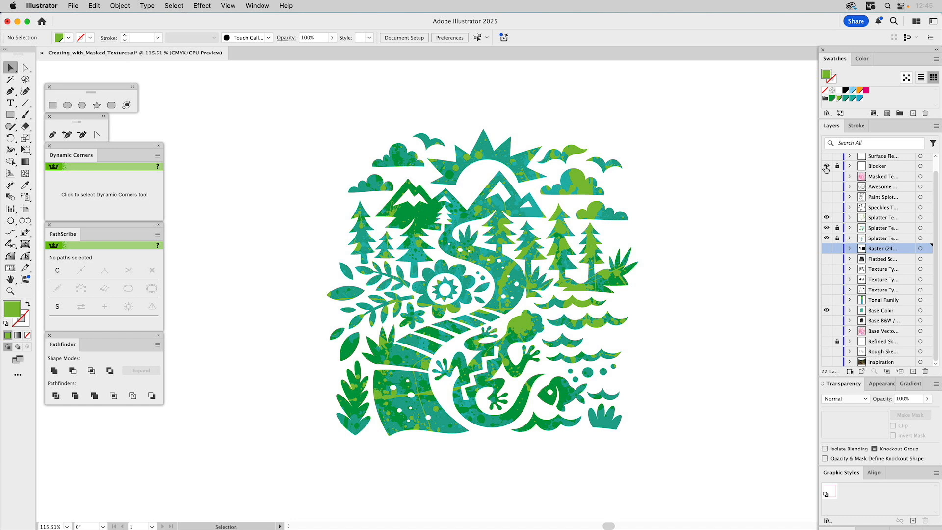
left_click(826, 167)
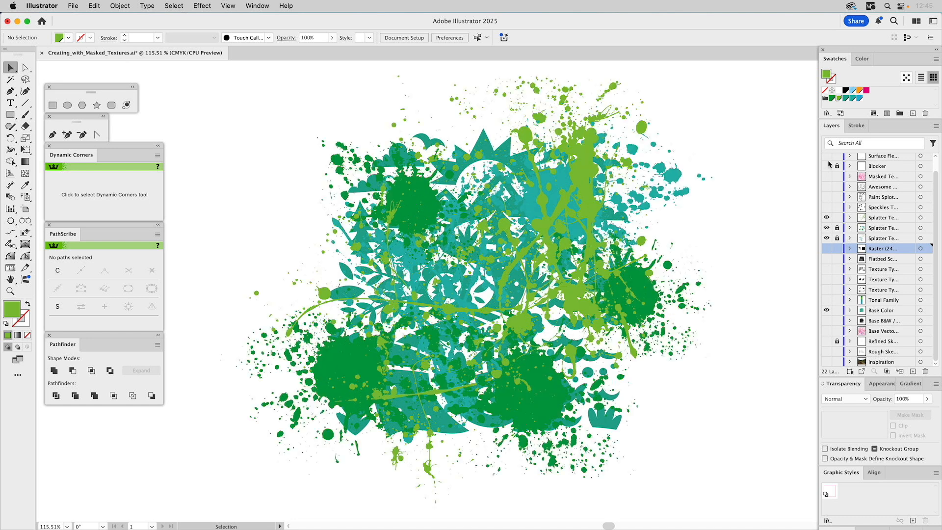
Lock the layer of light green drip splatters and briefly show the speckles texture layer above, leaving it hidden
left_click(837, 217)
left_click(826, 207)
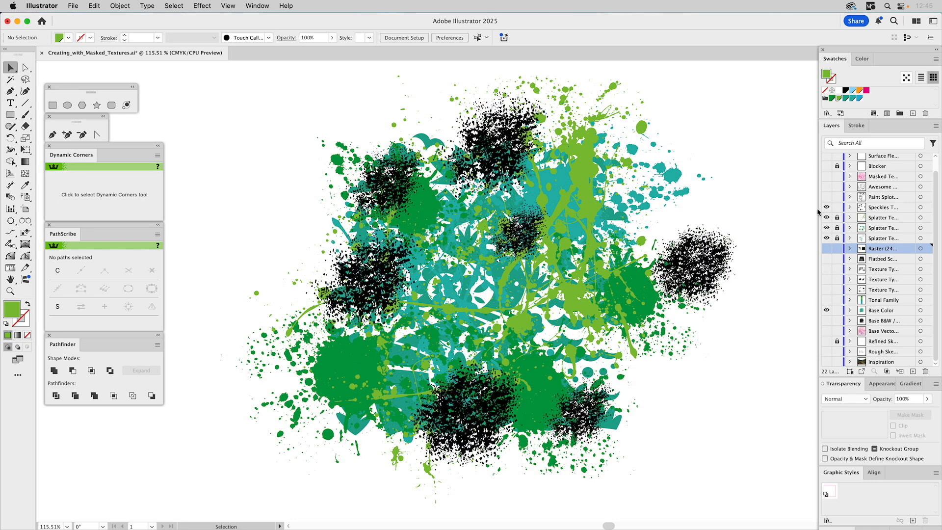
left_click(496, 154)
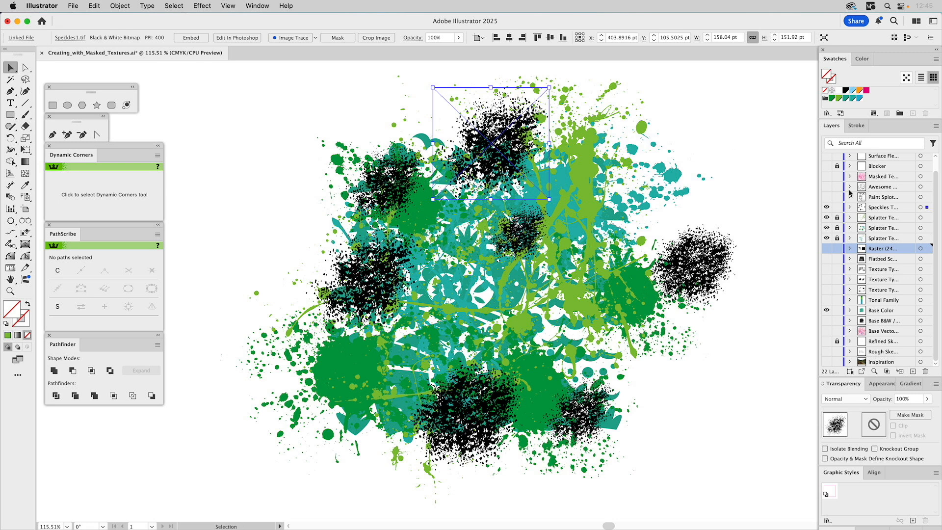
left_click(826, 207)
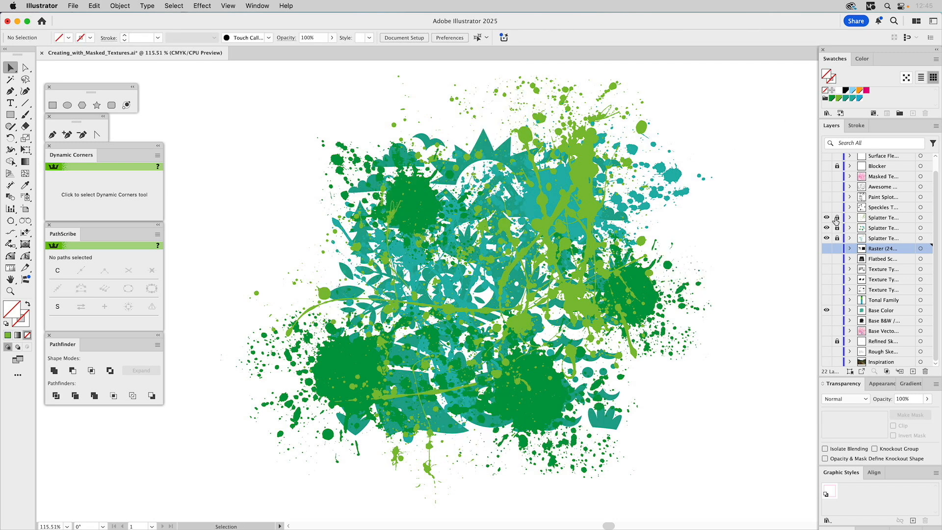
Unlock the layer holding the dark green splatters and recolor its upper-left and lower-left splatters with the brighter teal swatch
left_click(827, 228)
left_click(827, 228)
left_click(827, 228)
left_click(826, 228)
left_click(419, 183)
left_click(341, 345, "shift")
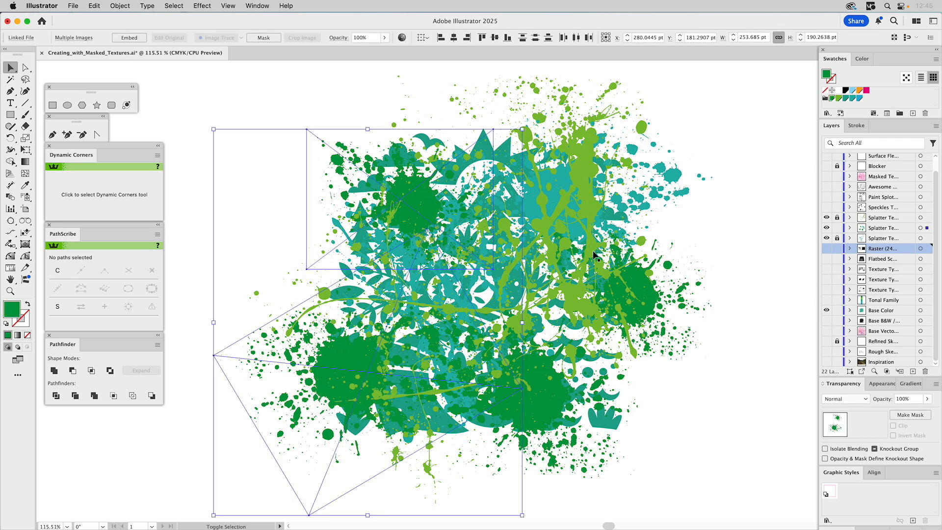
left_click(843, 98)
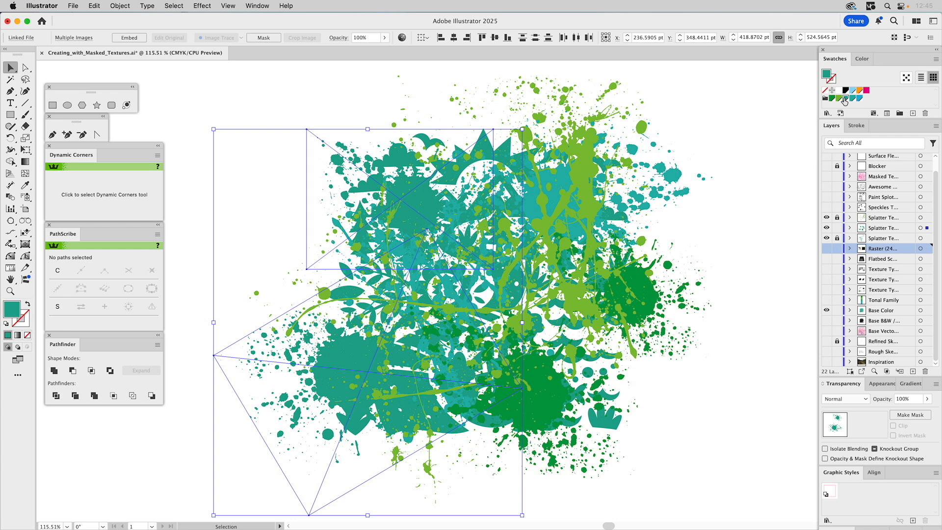
left_click(852, 99)
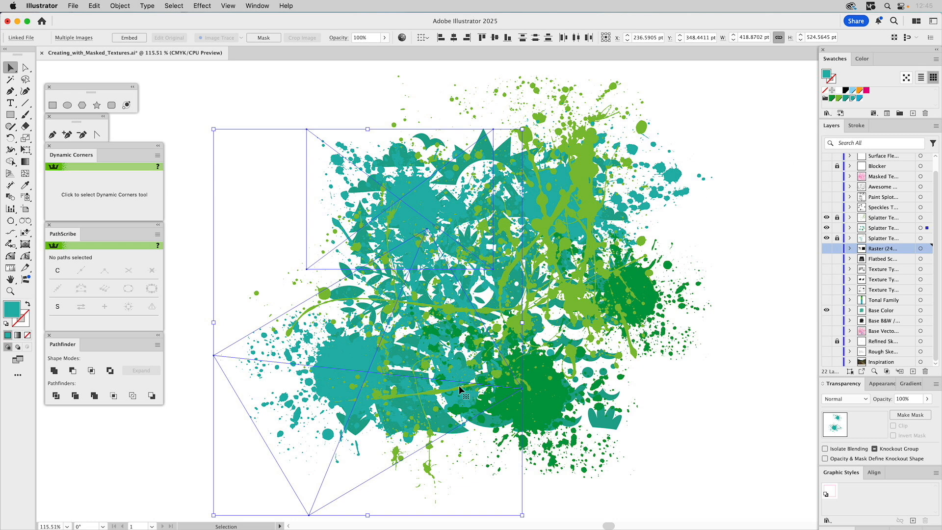
Recolor the two remaining dark green splatters over the artwork's lower-right area with the same brighter teal swatch
left_click(558, 397)
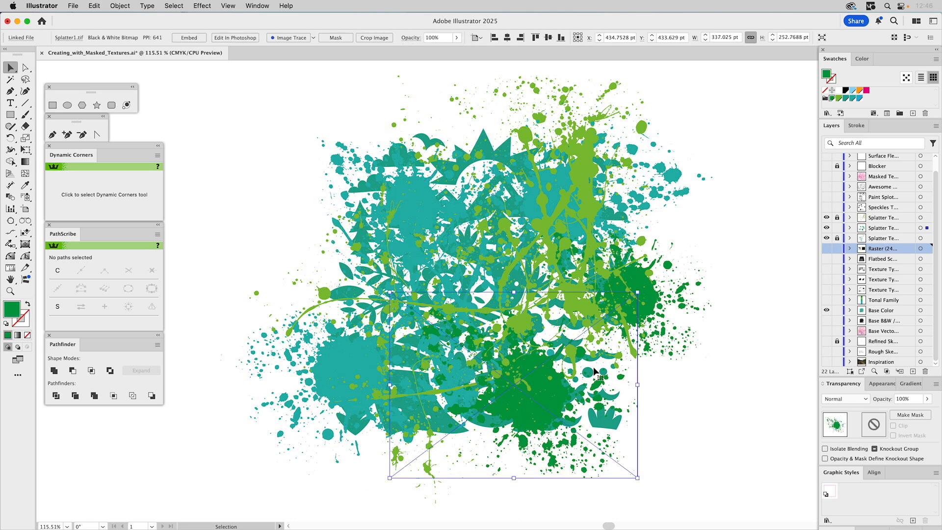
left_click(656, 299, "shift")
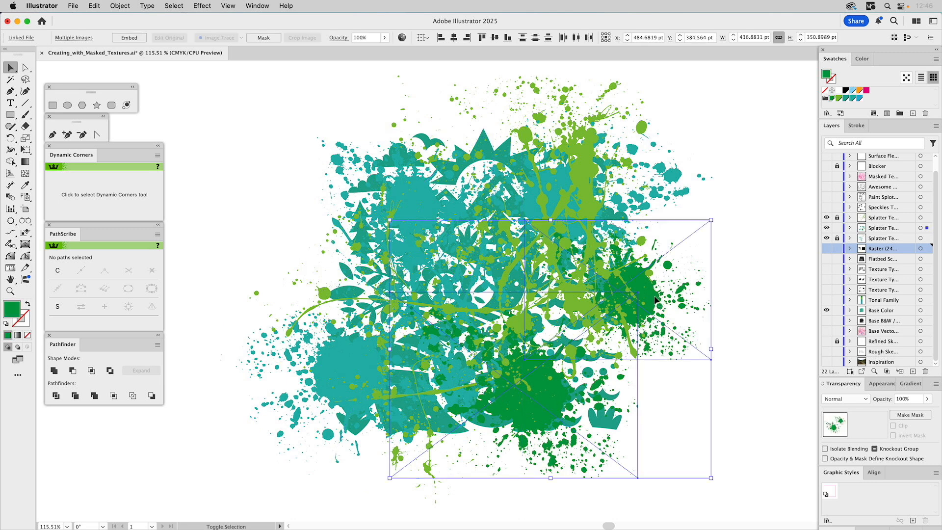
left_click(851, 99)
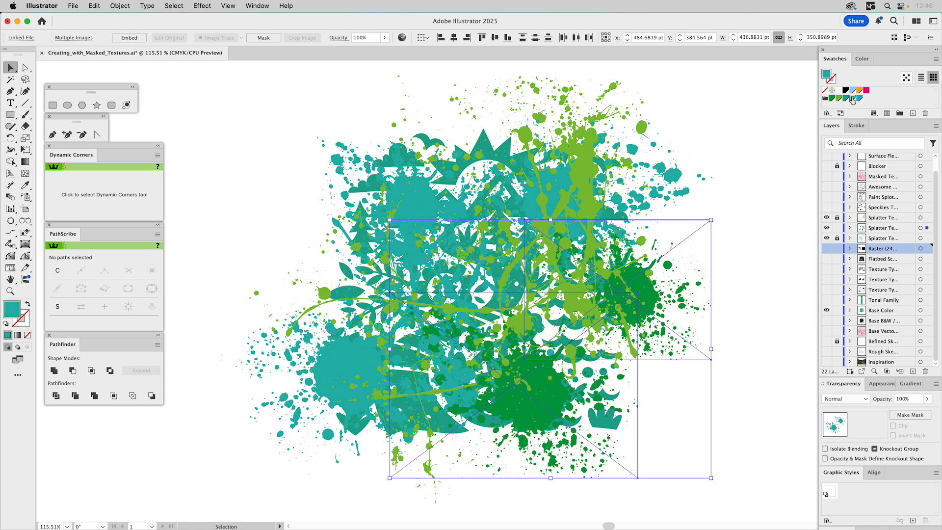
left_click(772, 224)
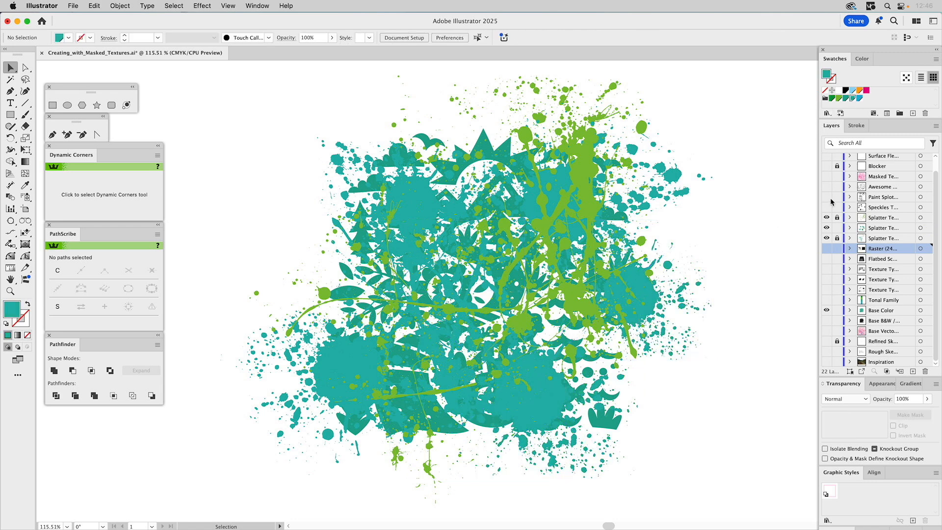
Lock the layer of brighter teal splatters and briefly show the Blocker layer to check the masked result
left_click(837, 228)
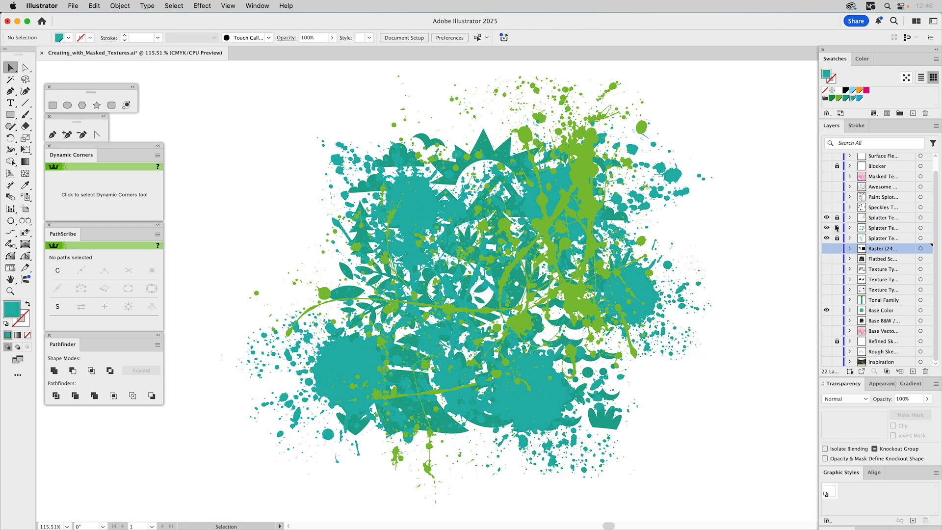
left_click(827, 166)
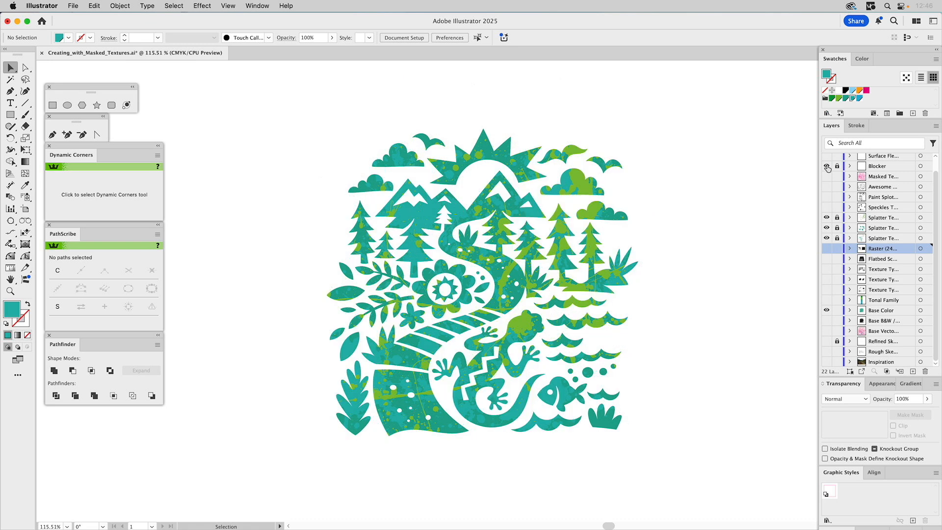
left_click(826, 168)
left_click(827, 167)
left_click(827, 167)
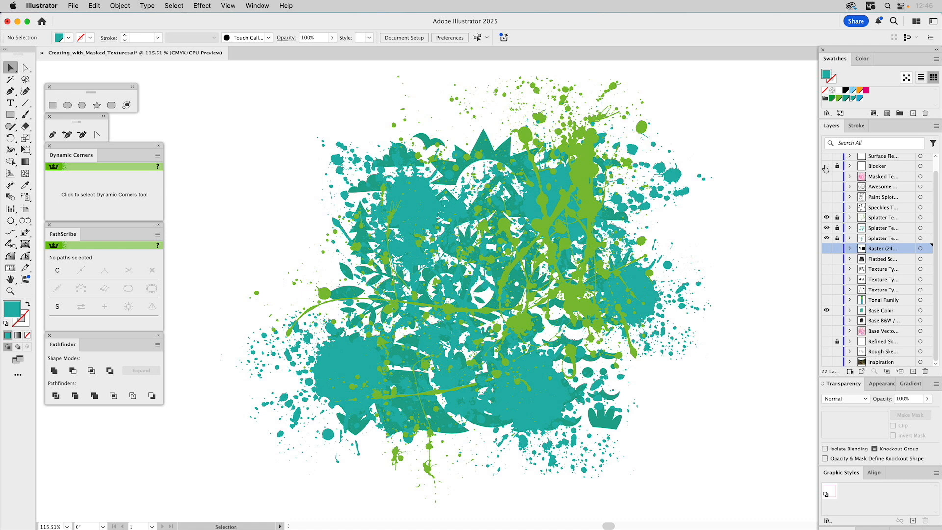
Show the speckles texture layer and color its six black clusters over the artwork dark green, briefly checking them under the Blocker layer
left_click(826, 208)
left_click(505, 143)
left_click(410, 192, "shift")
left_click(372, 287, "shift")
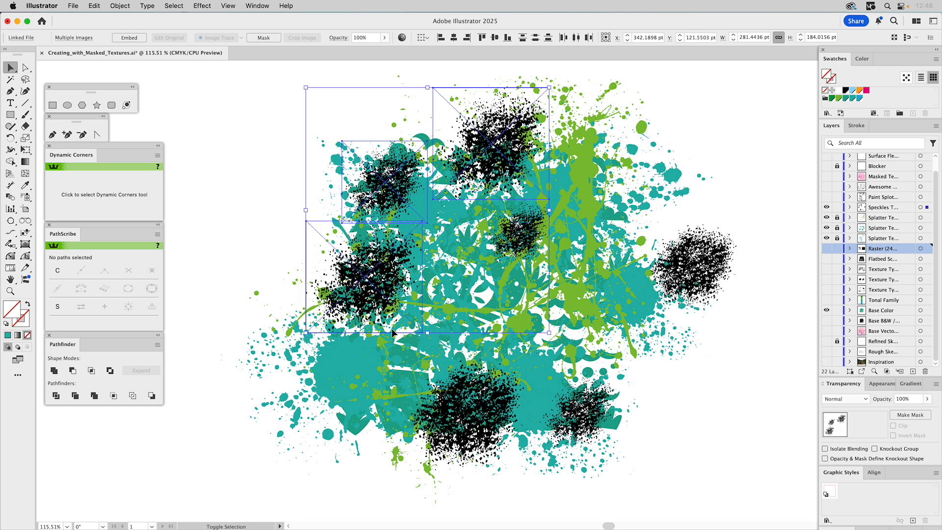
left_click(450, 398, "shift")
left_click(590, 419, "shift")
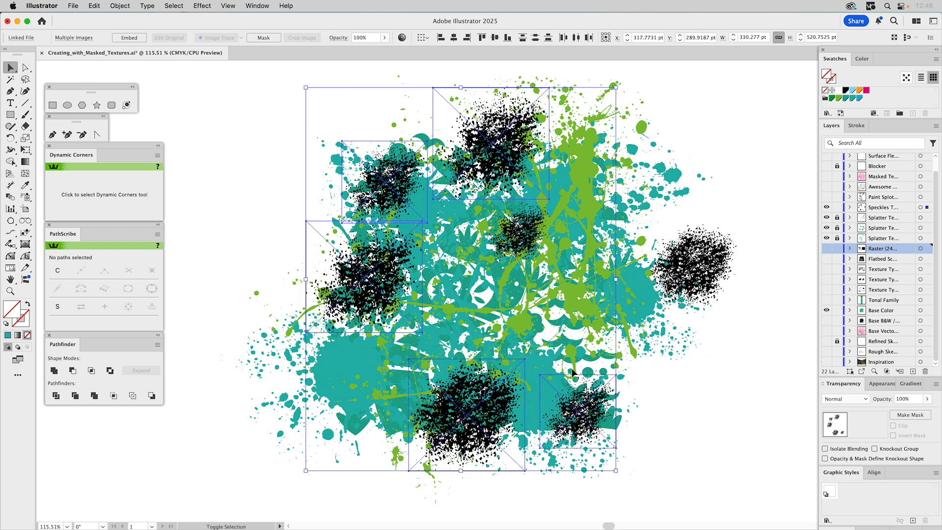
left_click(532, 232, "shift")
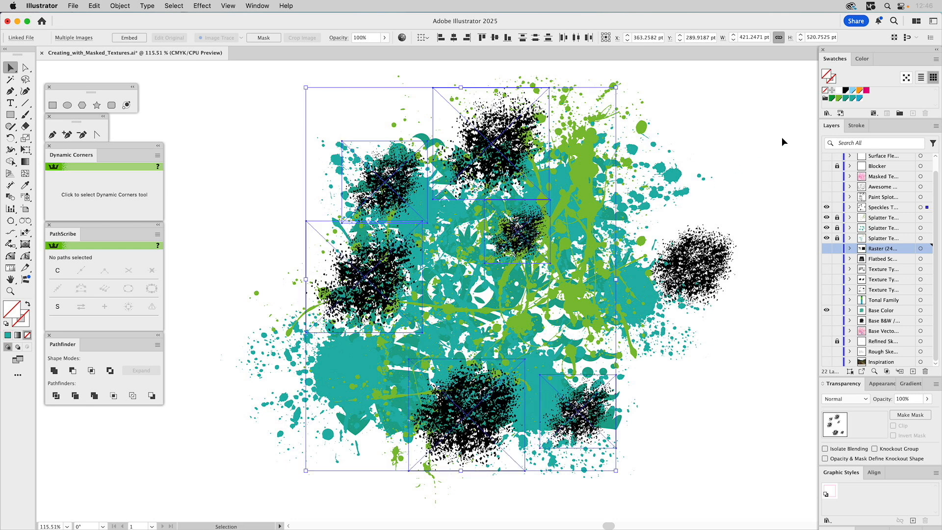
left_click(831, 99)
left_click(751, 141)
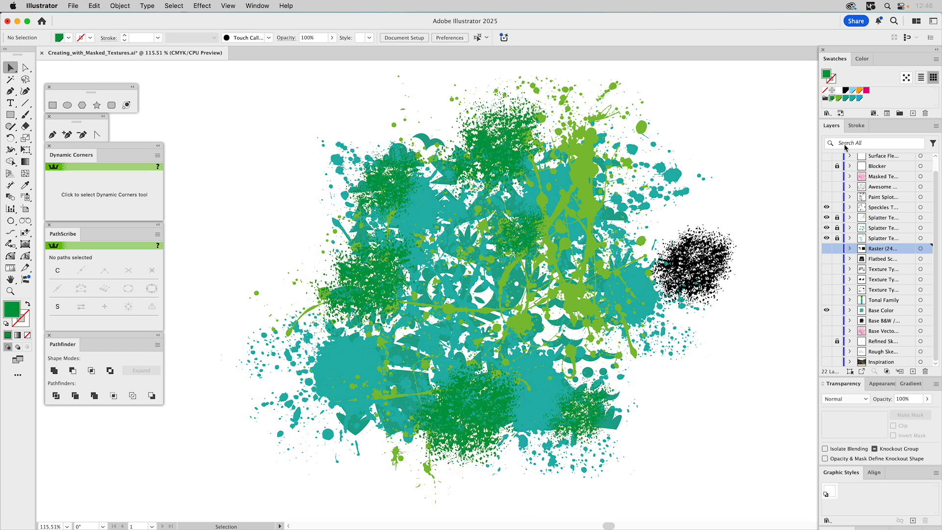
left_click(827, 167)
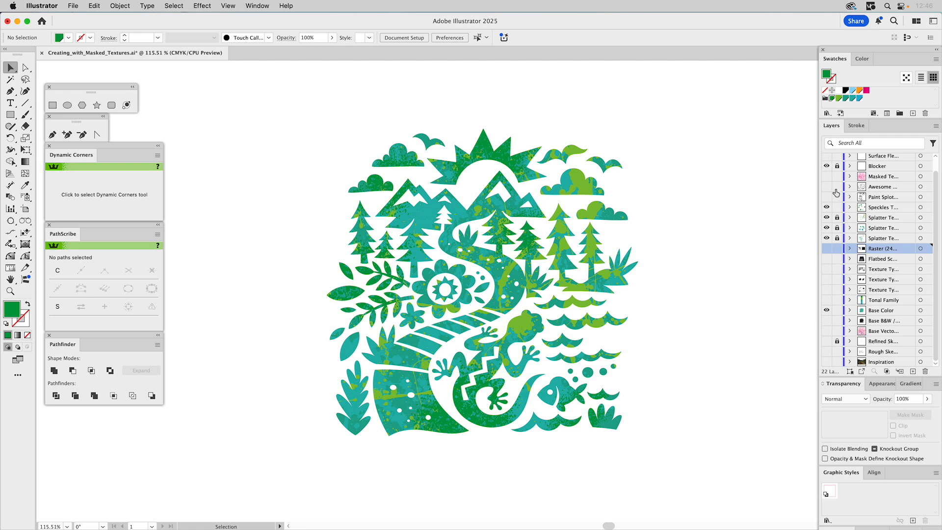
left_click(826, 166)
Recolor the dark green speckle clusters, all except the lower-right one, with the light green swatch
left_click(499, 143)
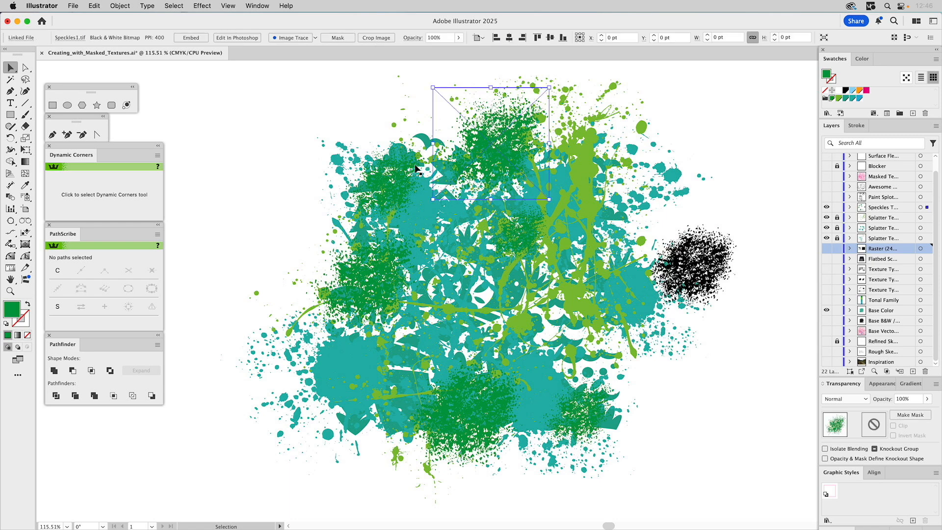
left_click(395, 170, "shift")
left_click(381, 272, "shift")
left_click(460, 385, "shift")
left_click(519, 234, "shift")
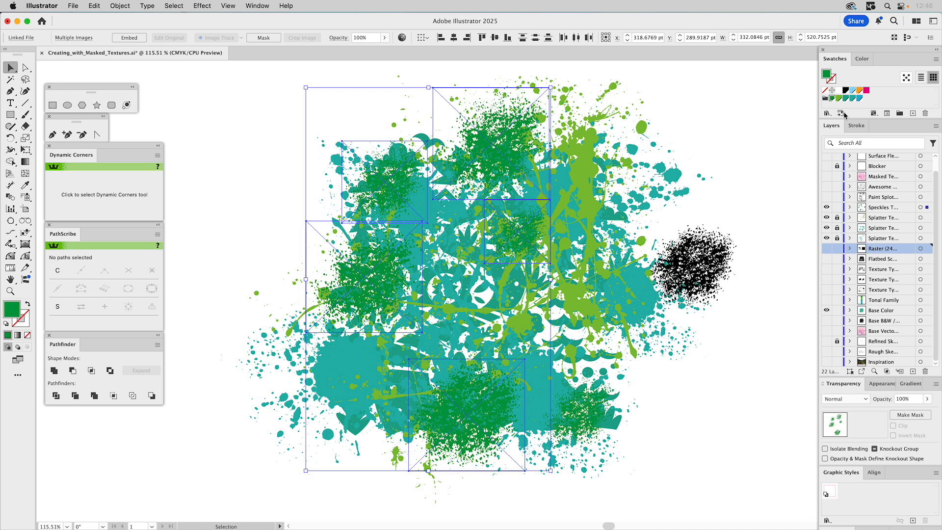
left_click(838, 99)
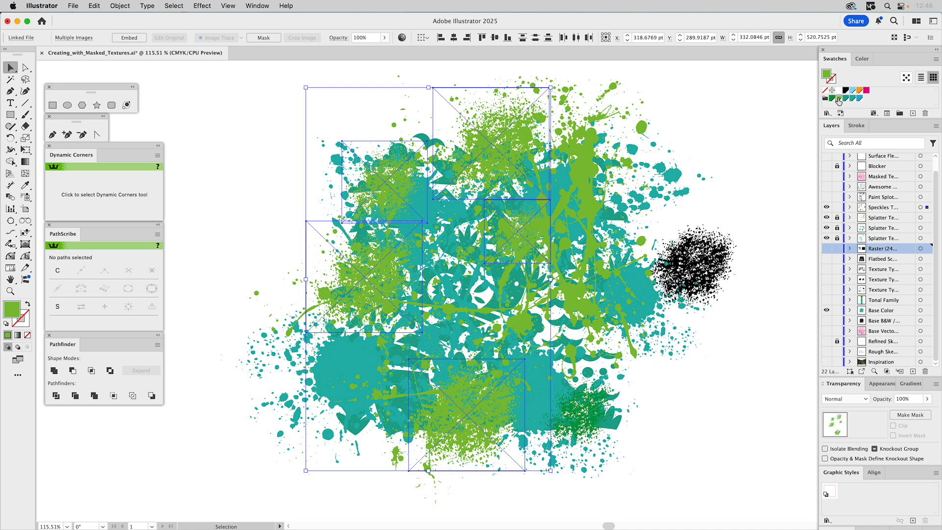
Move the remaining black speckle cluster to the artwork's center and color it dark green, briefly checking it under the Blocker layer
left_click(711, 270)
left_click_drag(712, 271, 499, 266)
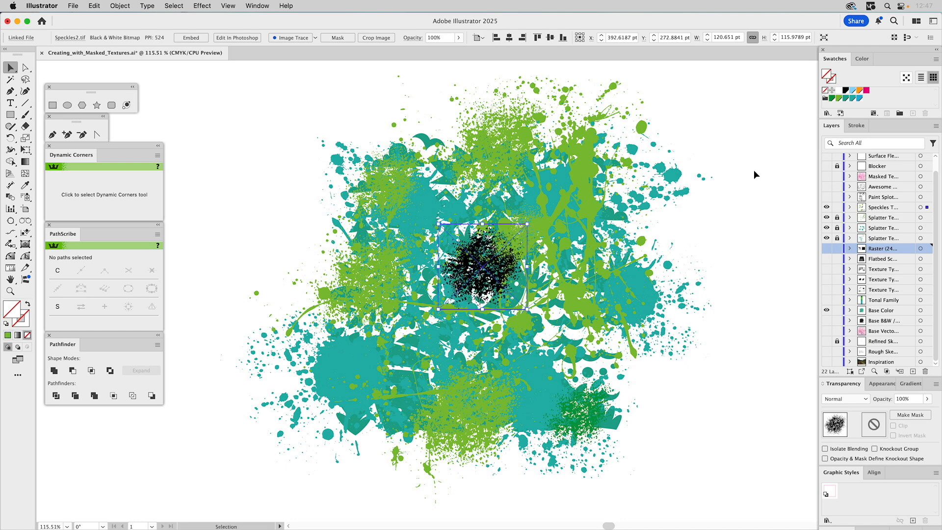
left_click(838, 98)
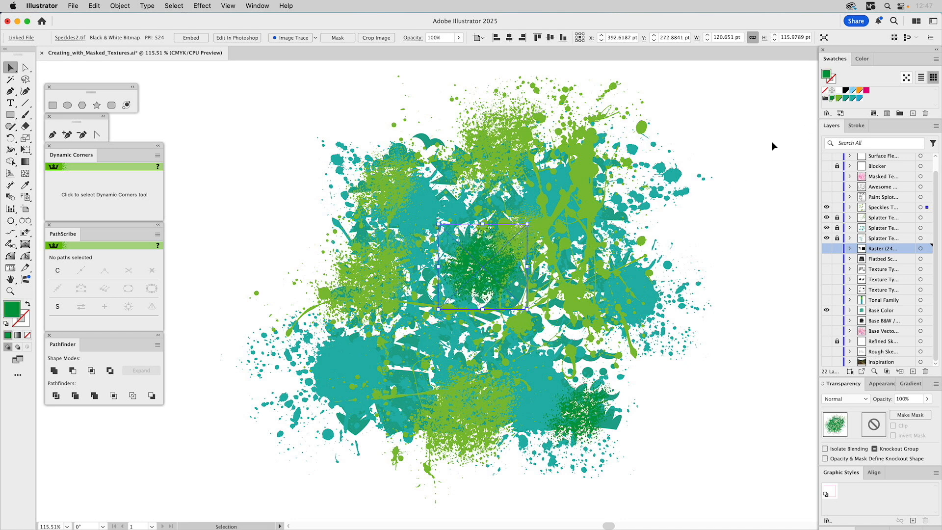
left_click(773, 142)
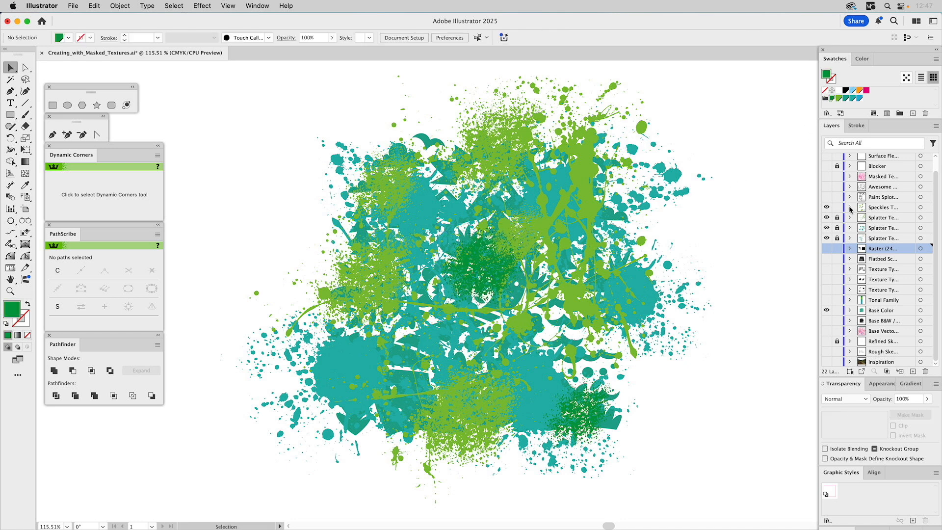
left_click(826, 166)
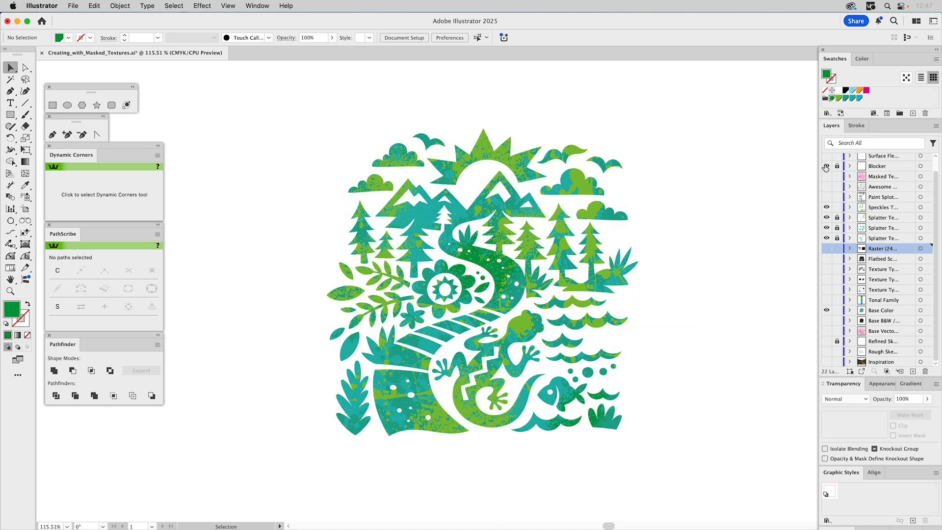
left_click(826, 166)
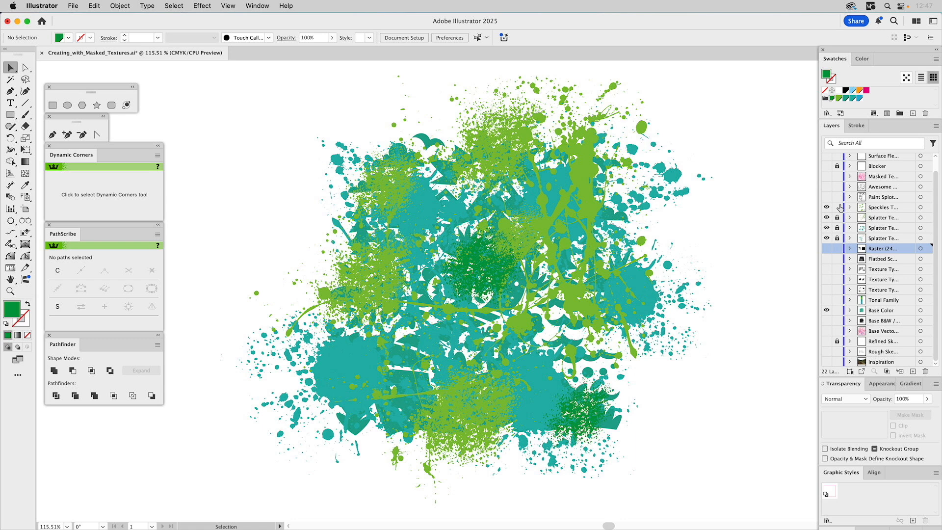
Lock the speckles layer, unlock the layer of teal splatters, and recolor its two splatters over the artwork's lower area dark green
left_click(837, 208)
left_click(342, 350)
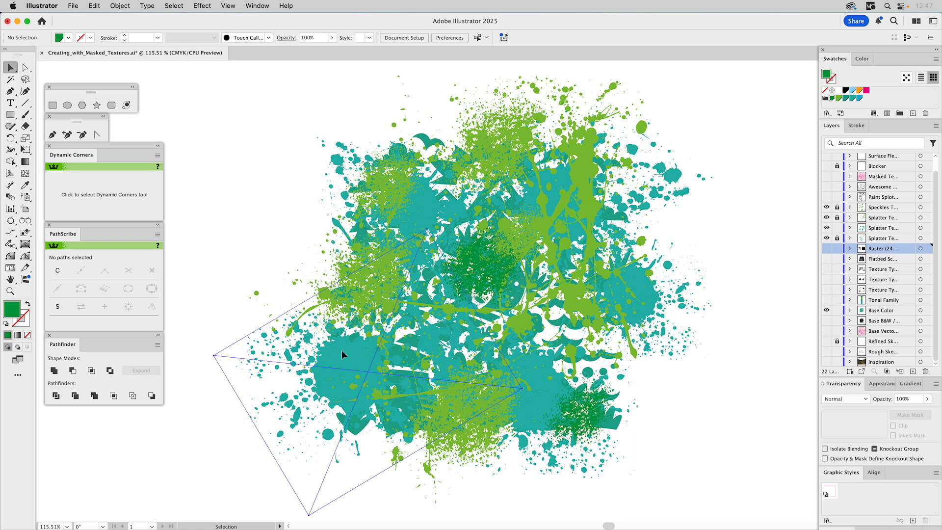
left_click(832, 99)
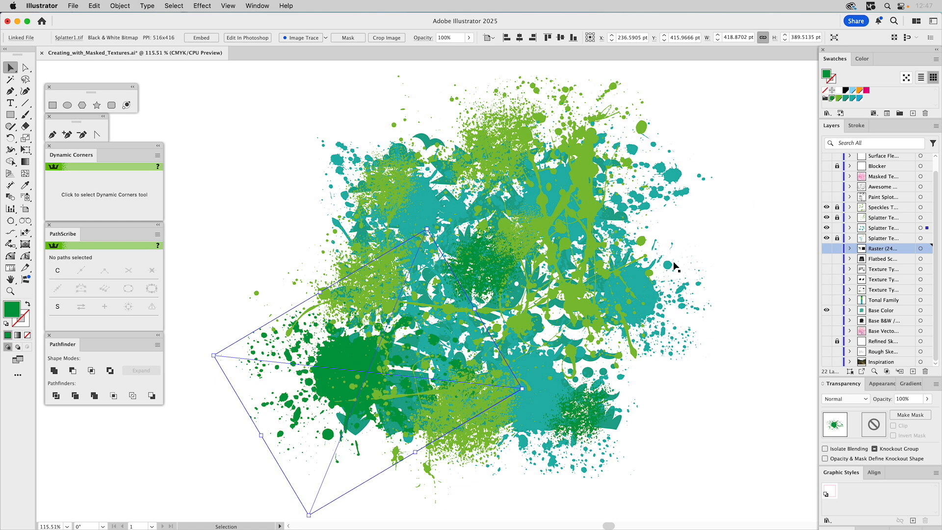
left_click(540, 392)
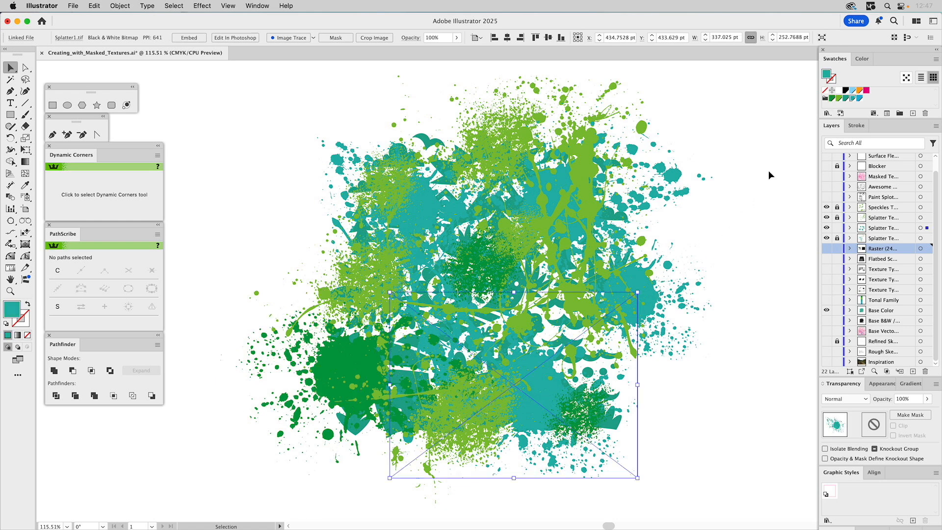
left_click(832, 100)
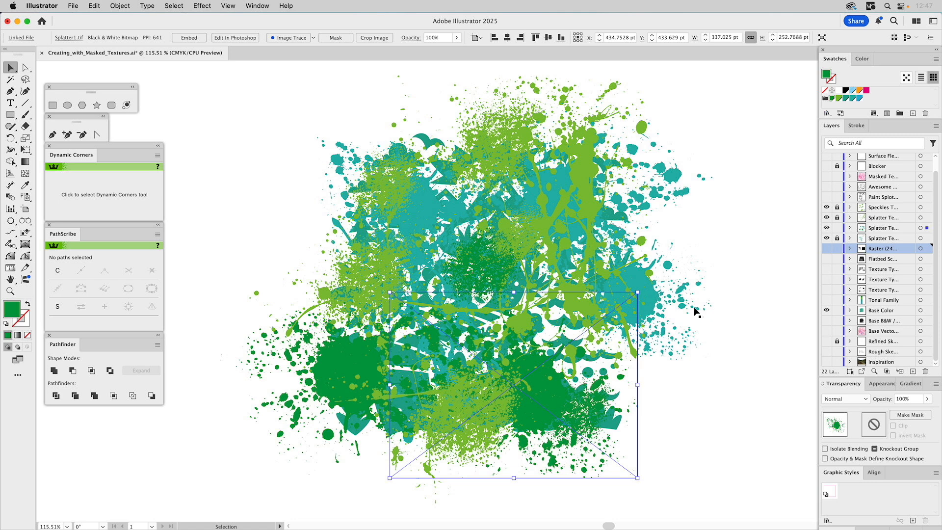
Recolor the teal splatters at the artwork's right edge and upper left dark green, then lock their layer and show the Blocker layer
left_click(675, 299)
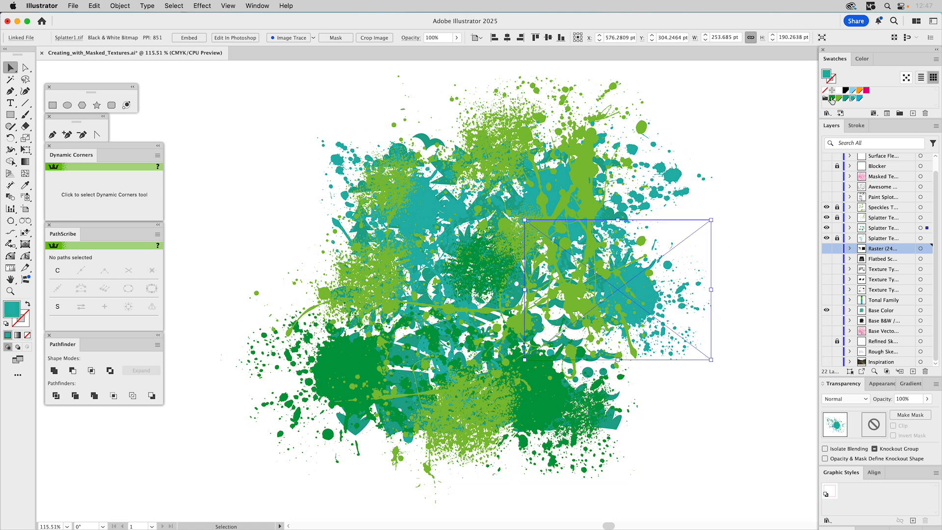
left_click(831, 98)
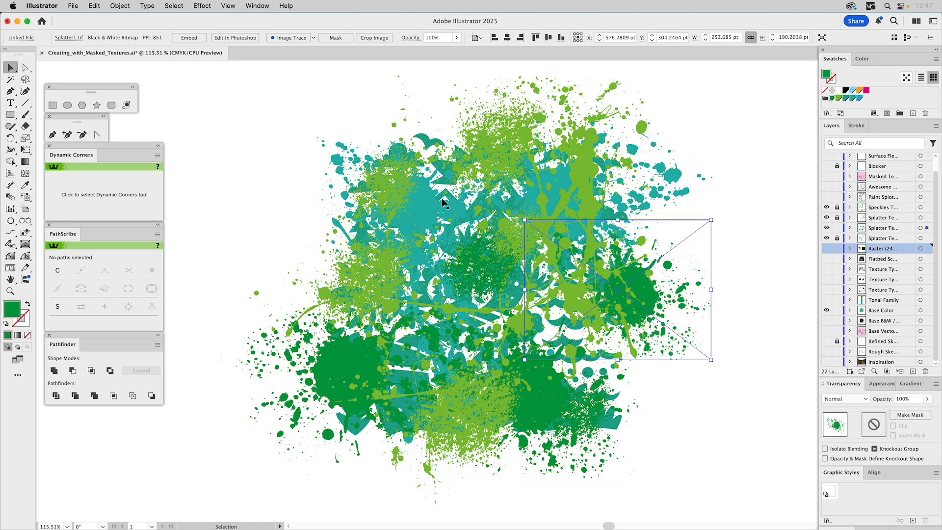
left_click(338, 165)
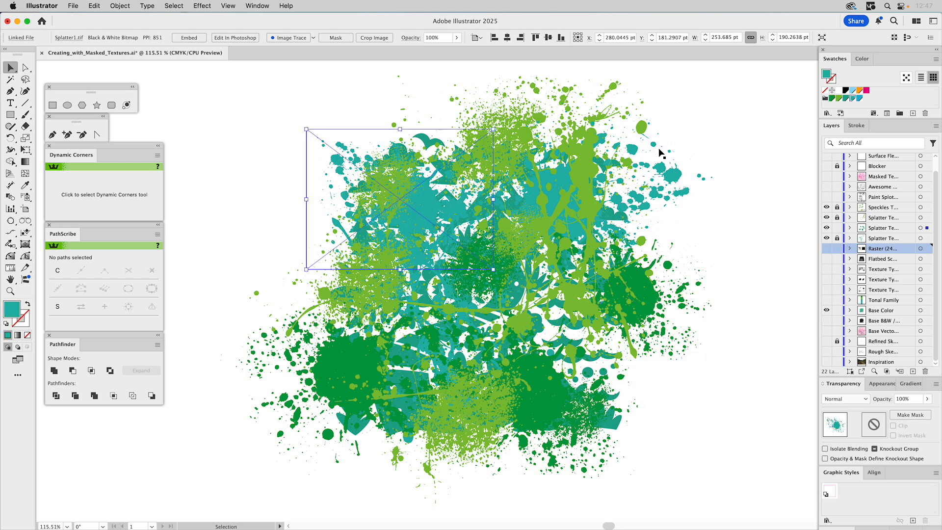
left_click(832, 99)
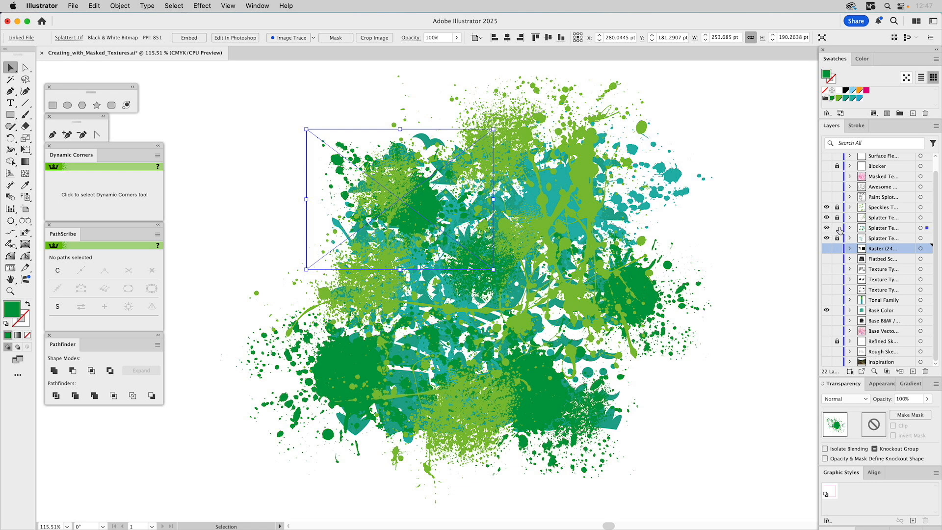
left_click(837, 228)
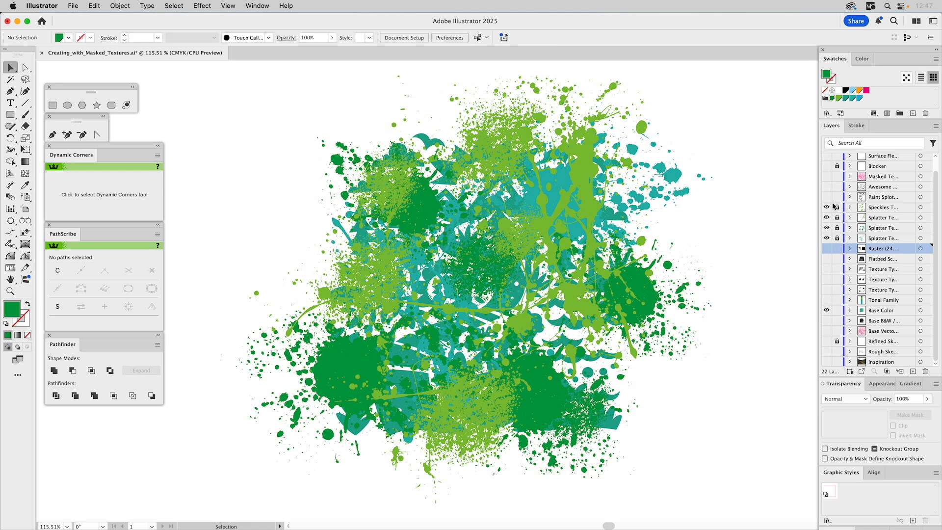
left_click(826, 167)
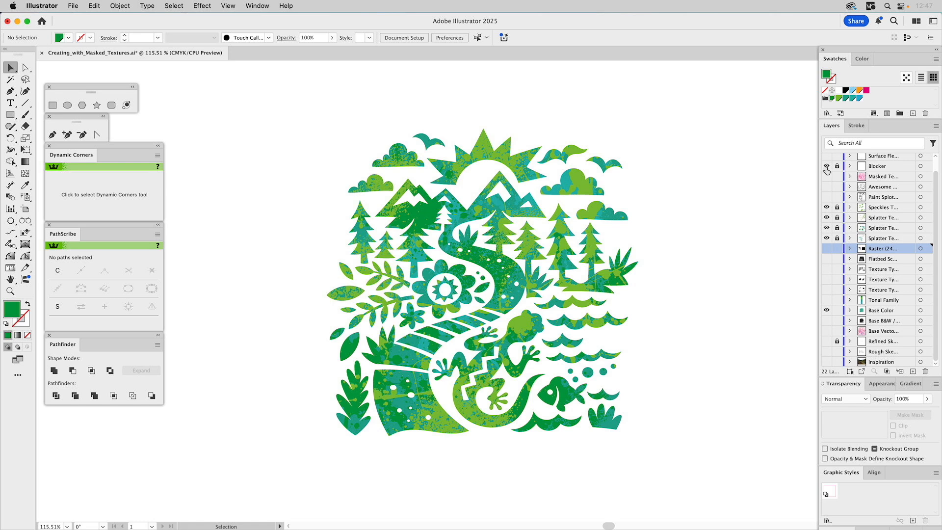
Show the Paint Splotch texture layer and hide the Blocker layer
left_click(826, 197)
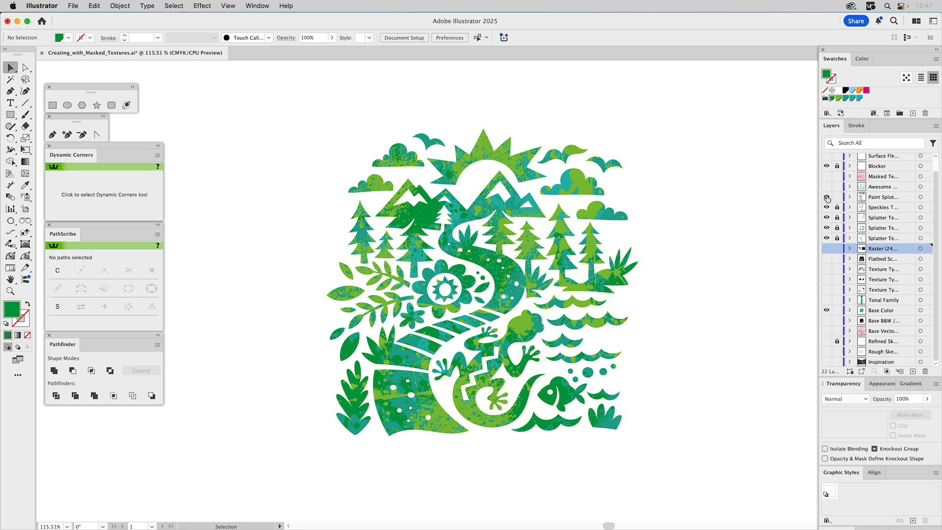
left_click(827, 167)
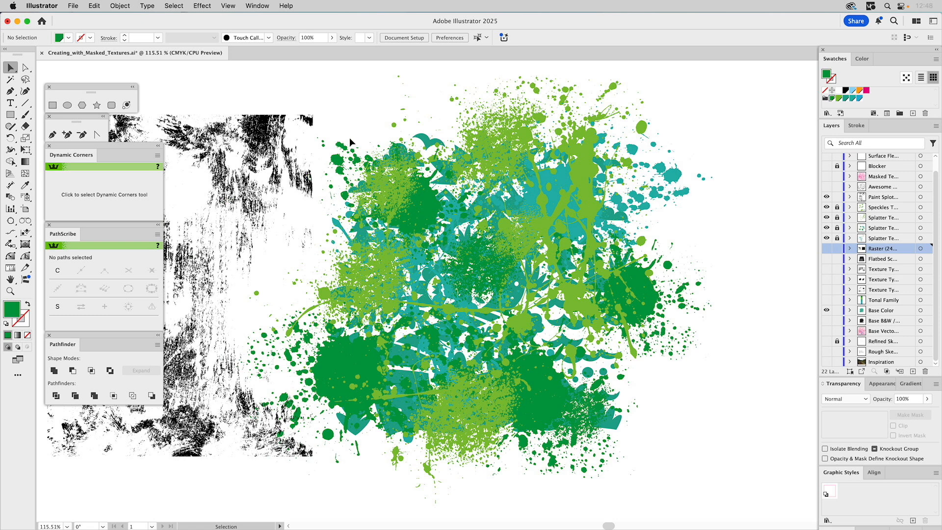
left_click_drag(374, 147, 601, 151)
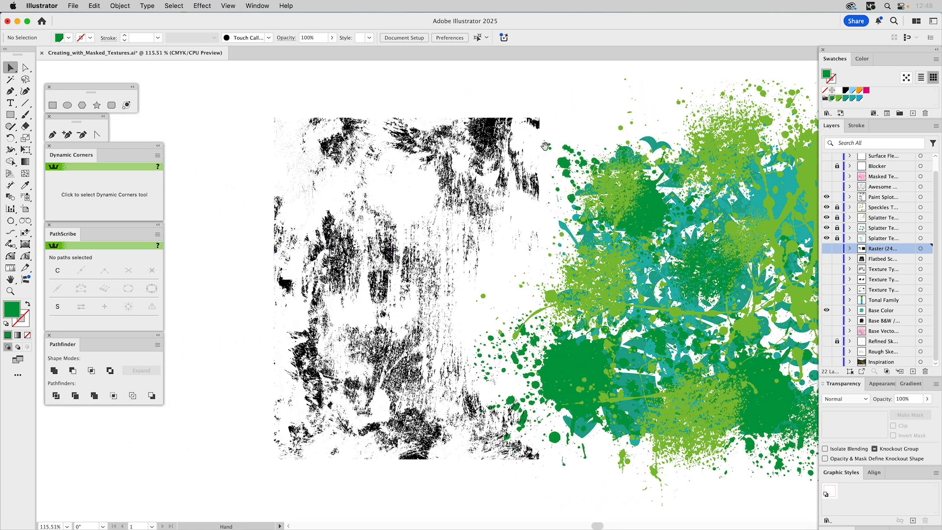
Move the black paint splotch texture over the artwork and stretch it horizontally to about 543 pt wide
left_click(426, 157)
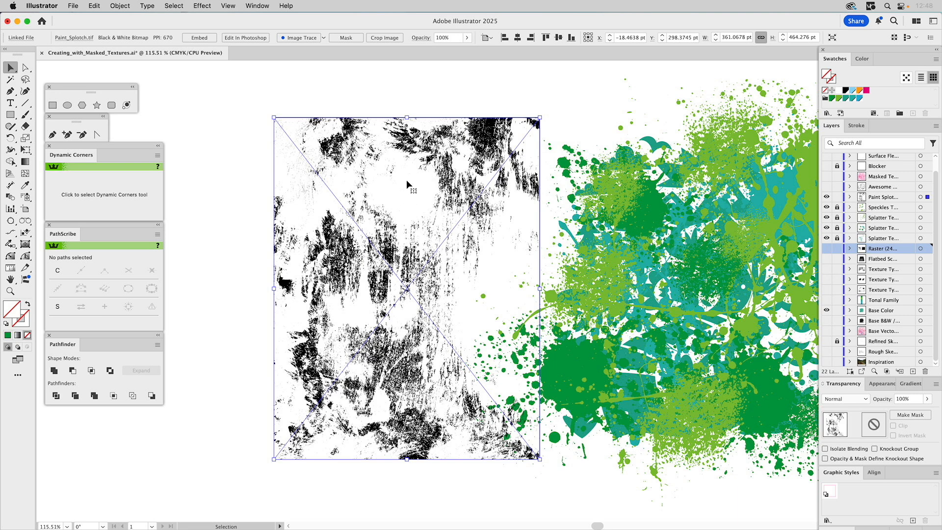
key("space")
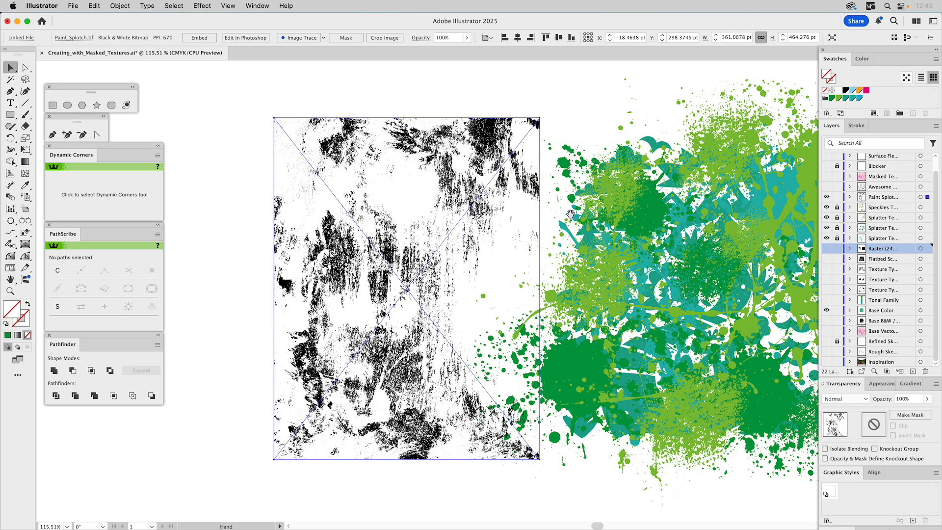
left_click_drag(569, 216, 457, 205)
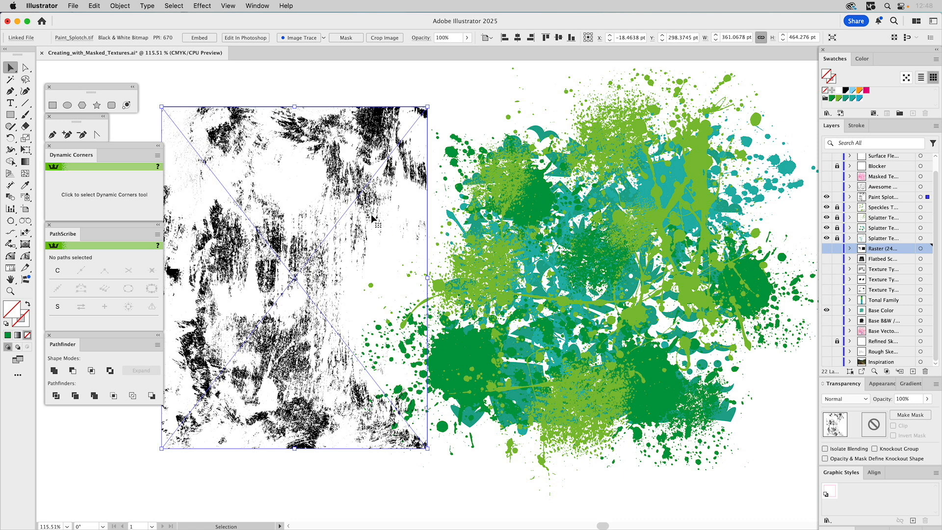
mouse_move(311, 212)
left_mouse_down()
mouse_move(329, 205)
mouse_move(565, 239)
mouse_move(429, 231)
left_mouse_up()
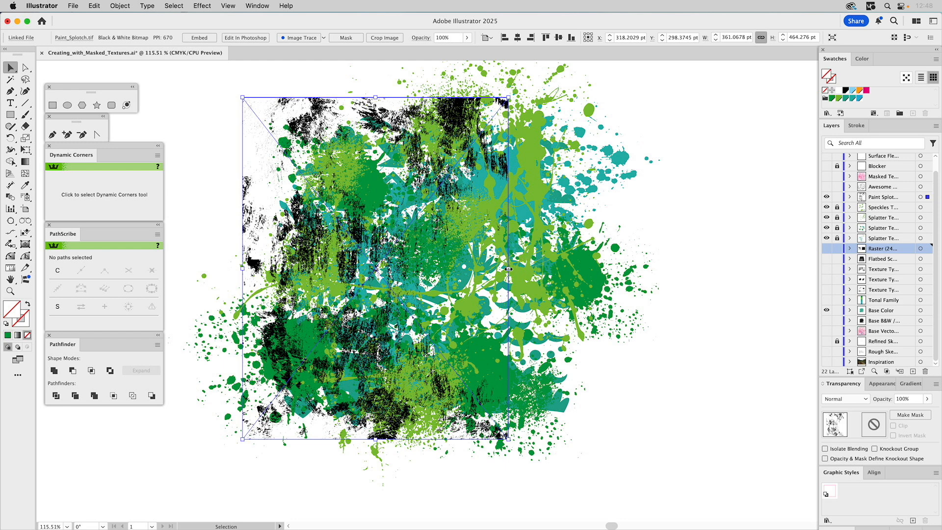
left_click_drag(508, 269, 631, 279)
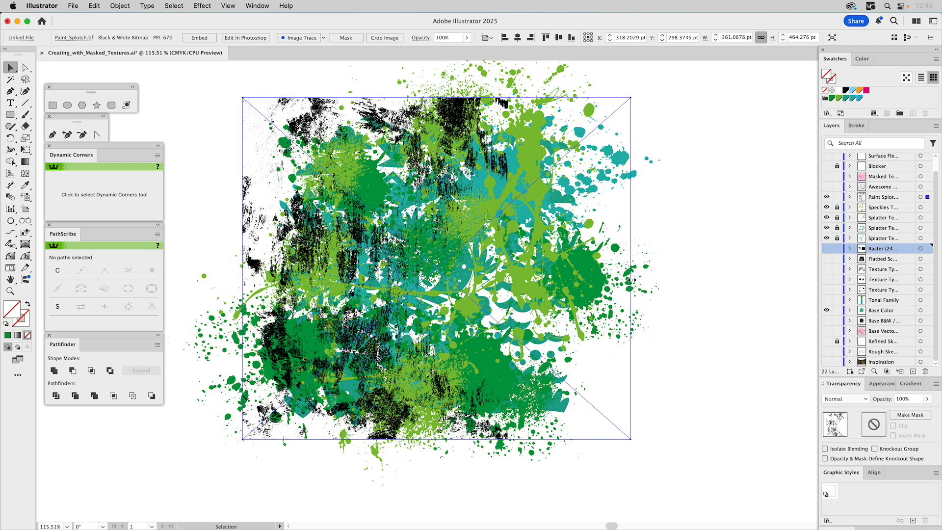
left_click_drag(632, 279, 643, 280)
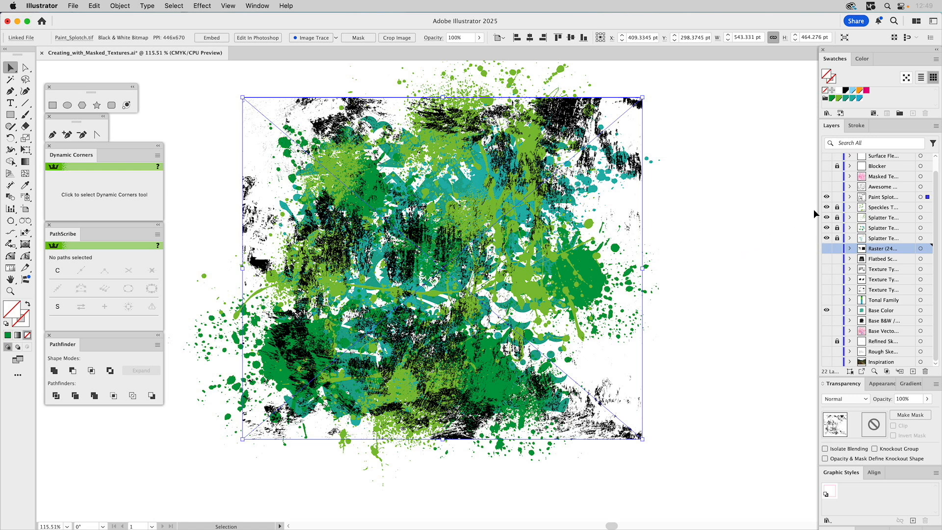
Check the Paint Splotch layer's visibility, then select its black texture and recolor it white
left_click(826, 198)
left_click(826, 197)
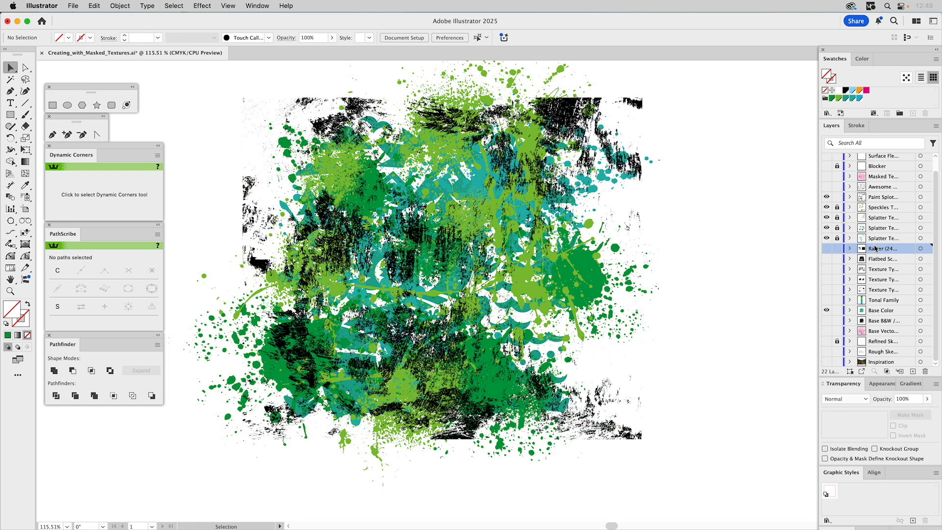
left_click(871, 198)
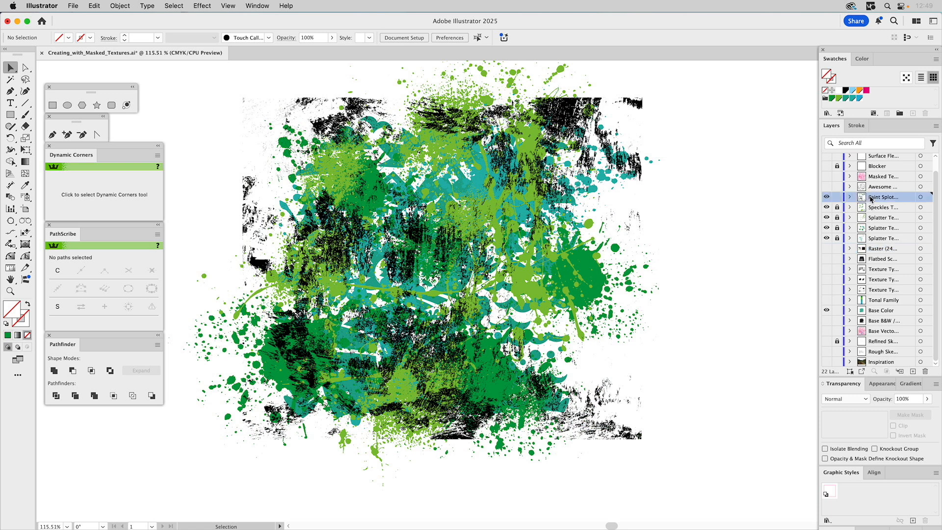
left_click(561, 107)
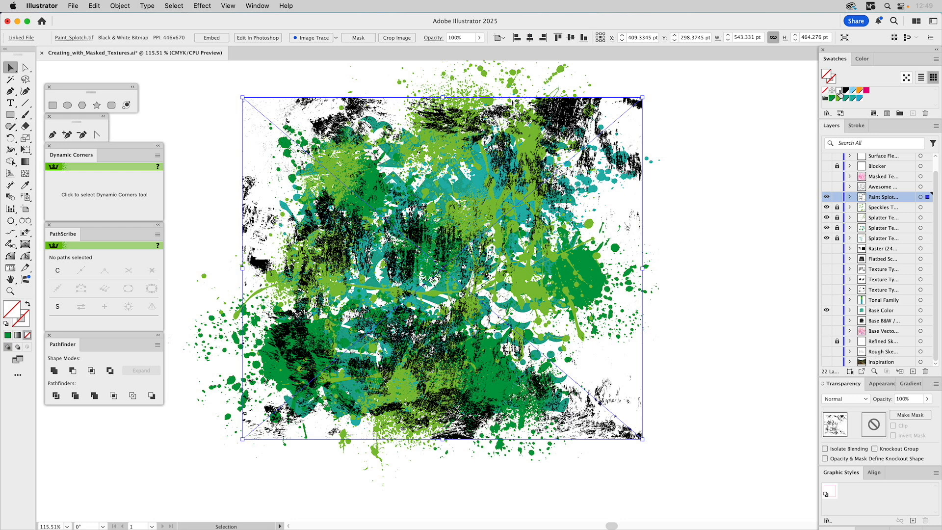
left_click(838, 91)
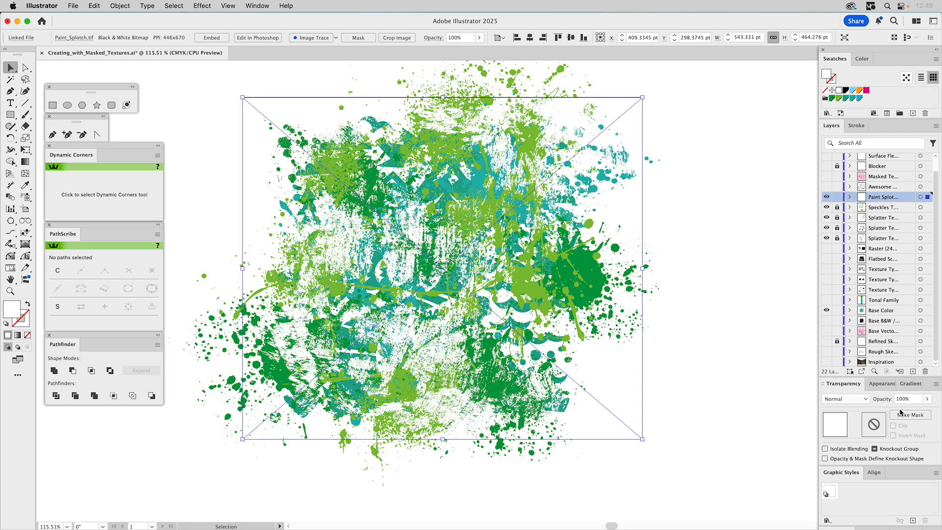
Set the white paint splotch texture's opacity to 35% and deselect it
left_click(912, 400)
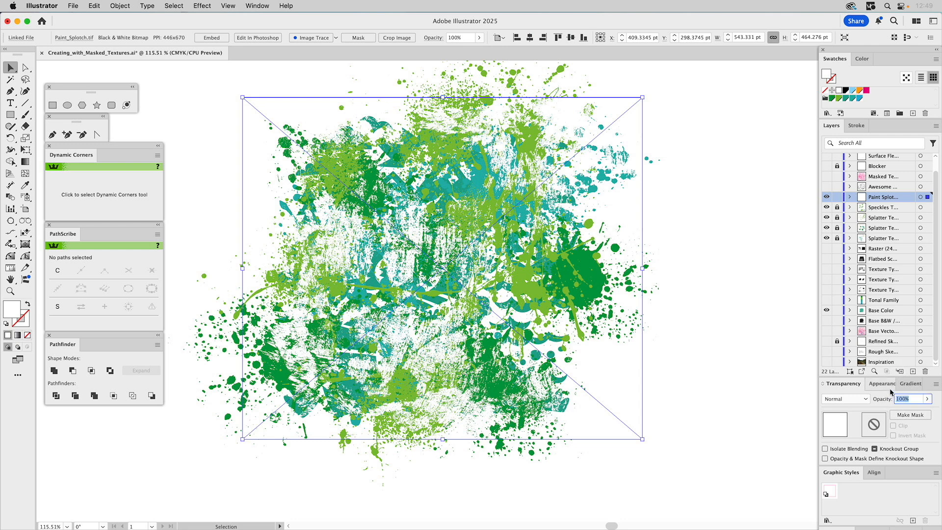
type("35")
key("Return")
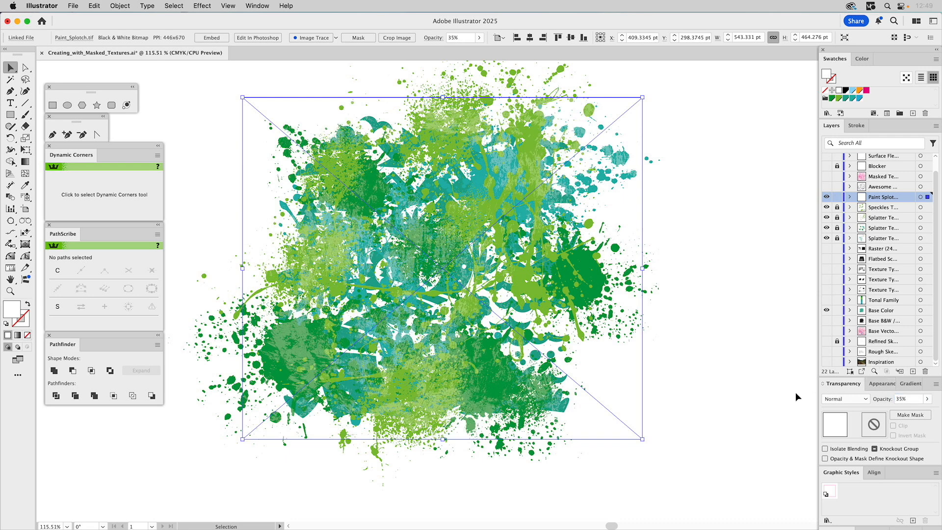
left_click(753, 348)
Inspect the splotch texture up close, lock its layer, and briefly preview the whole artwork through the Blocker layer
key("z")
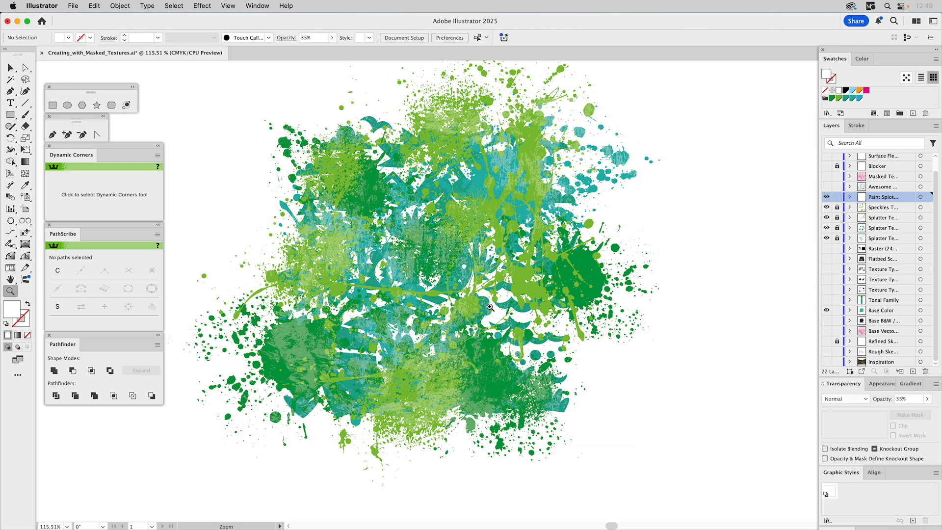
left_click_drag(335, 197, 505, 300)
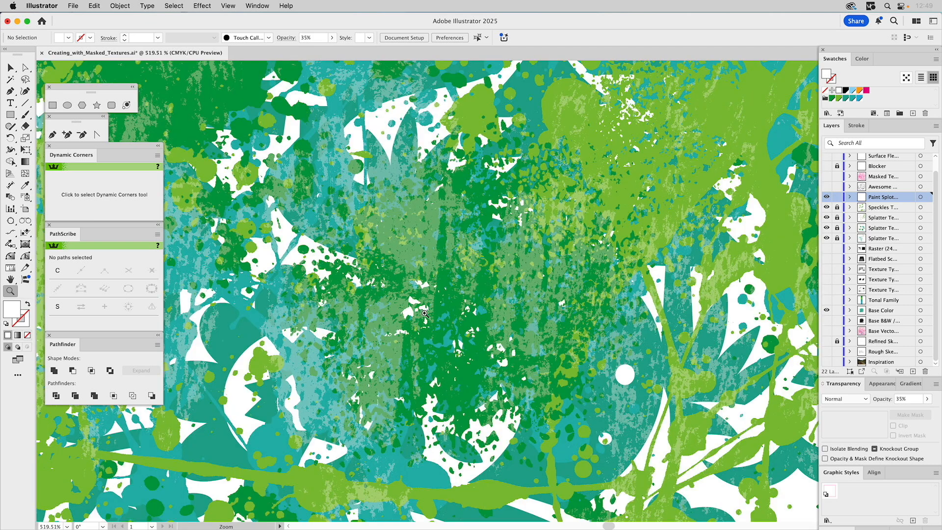
left_click(827, 197)
key("super+0")
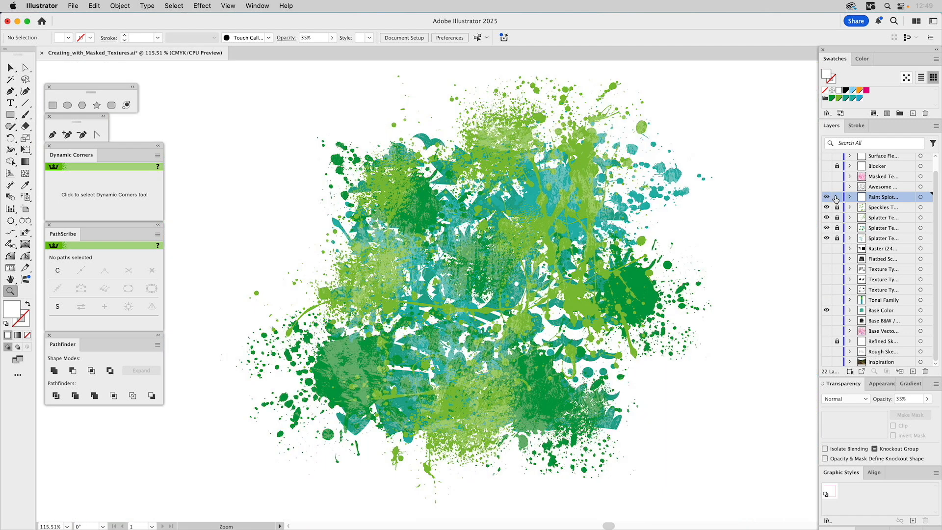
left_click(826, 167)
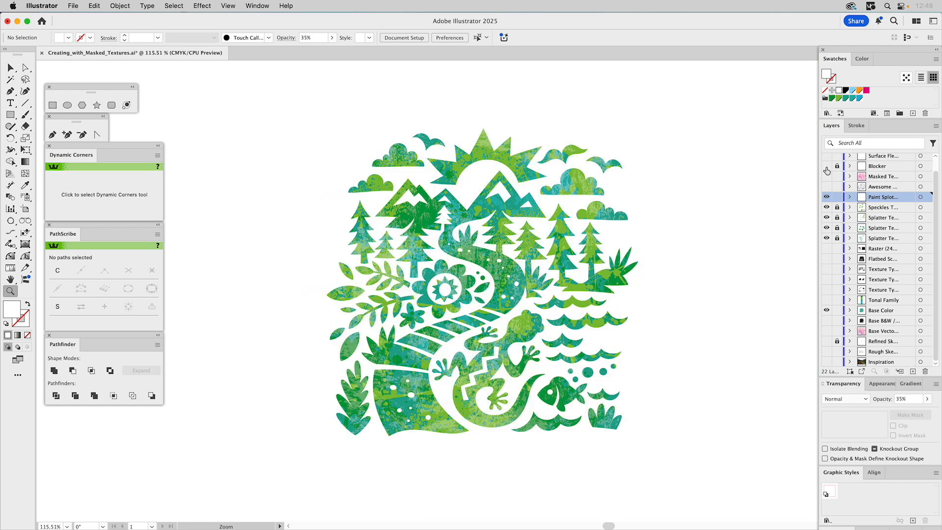
left_click(826, 167)
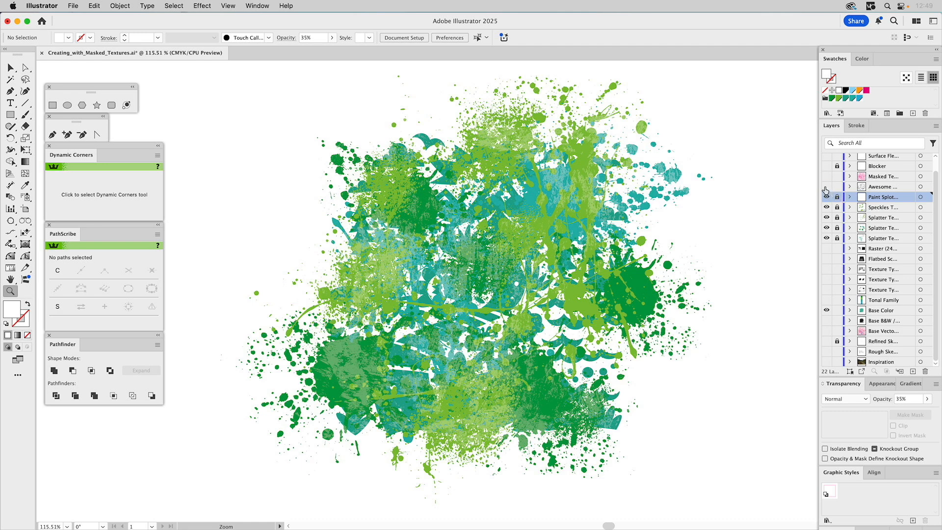
Show the Awesome Crud texture layer and recolor its black texture blue
left_click(827, 188)
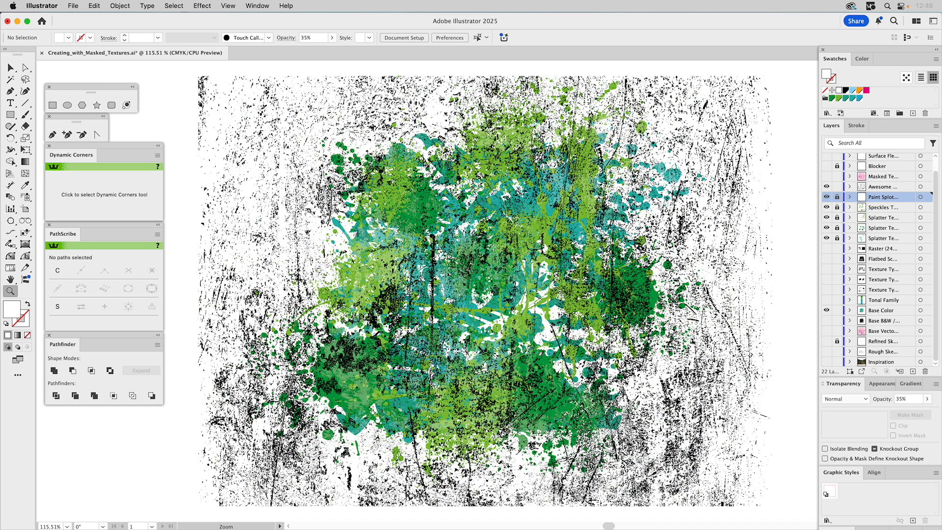
key("v")
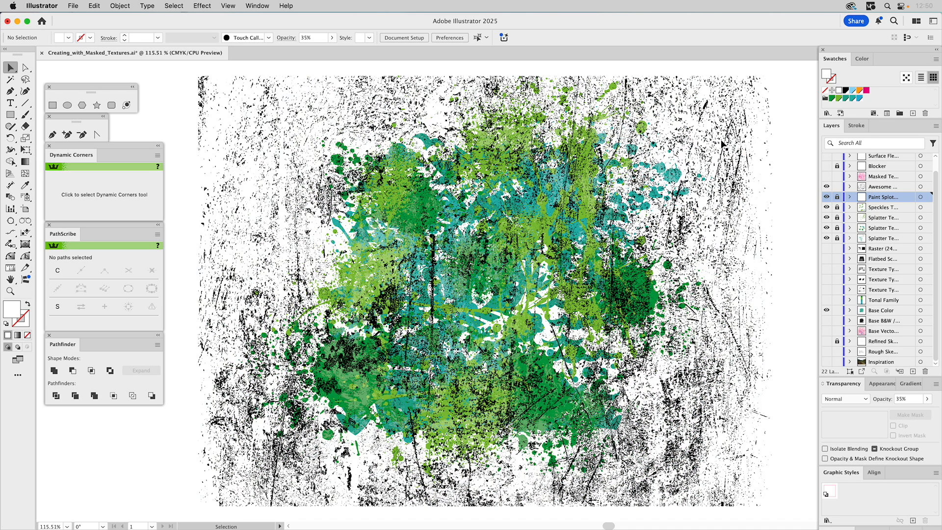
left_click(721, 142)
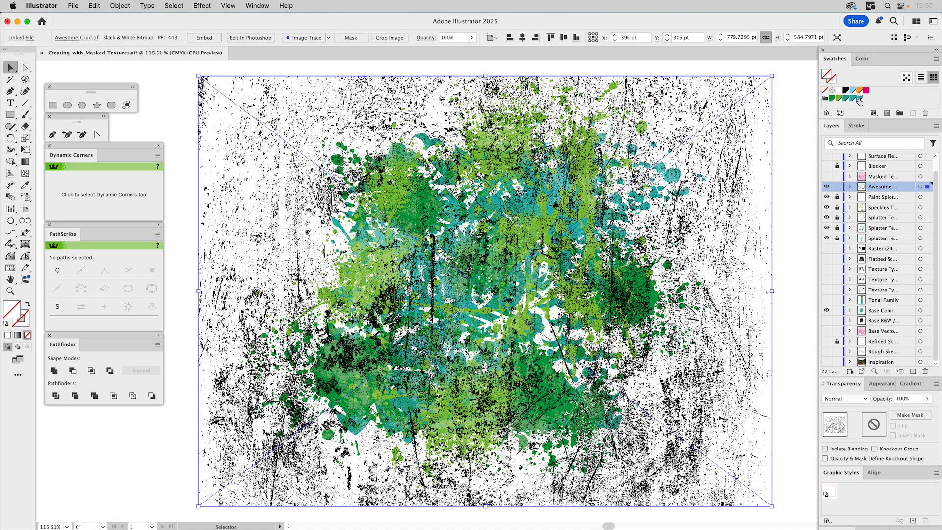
left_click(859, 100)
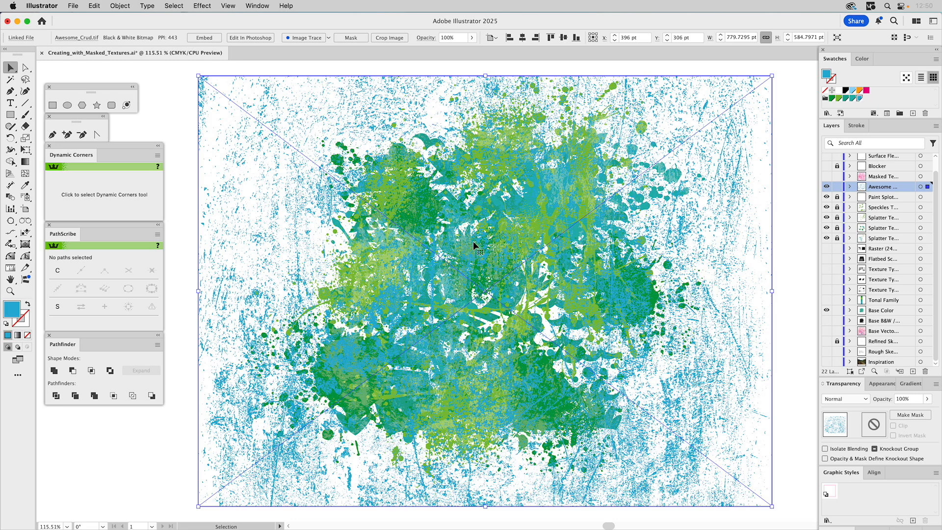
Try the Multiply blend mode on the blue crud texture and compare the artwork up close with its layer hidden and shown
left_click(846, 399)
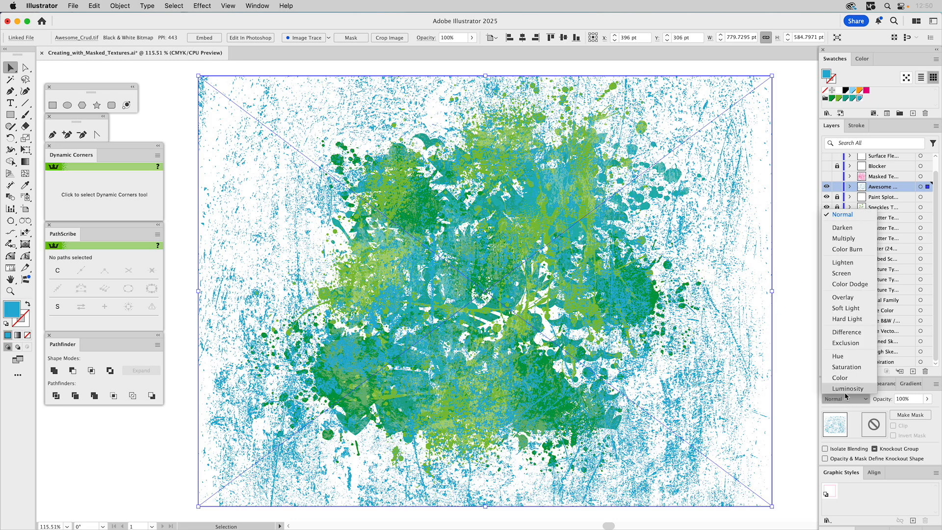
left_click(846, 244)
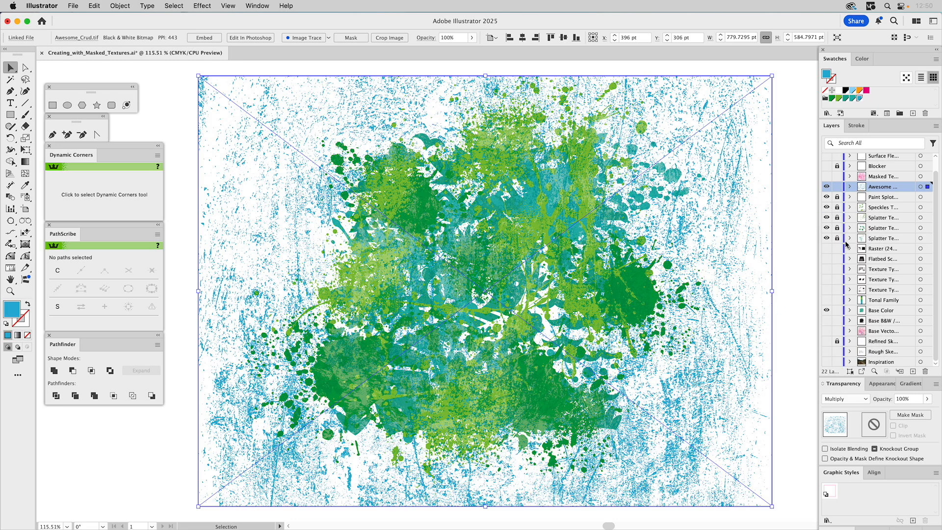
key("z")
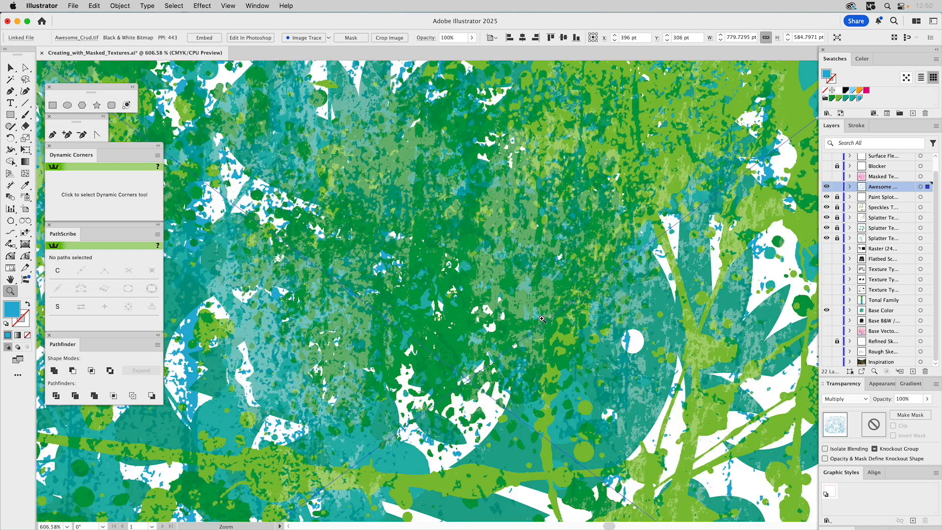
left_click(543, 320)
left_click(827, 187)
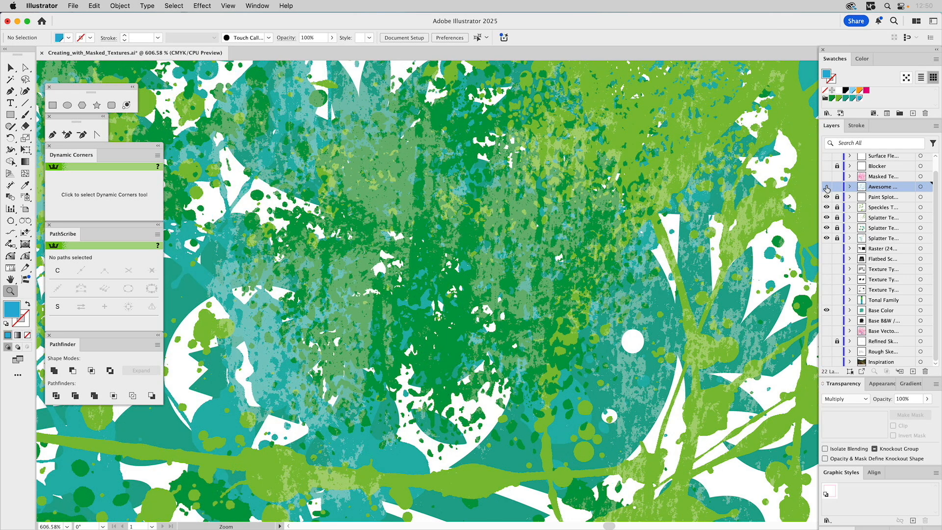
left_click(826, 187)
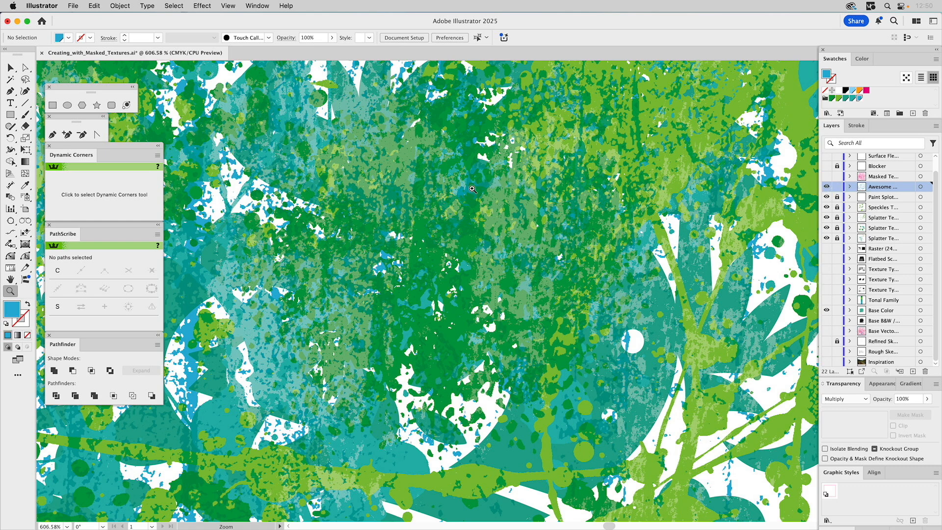
key("v")
key("super+0")
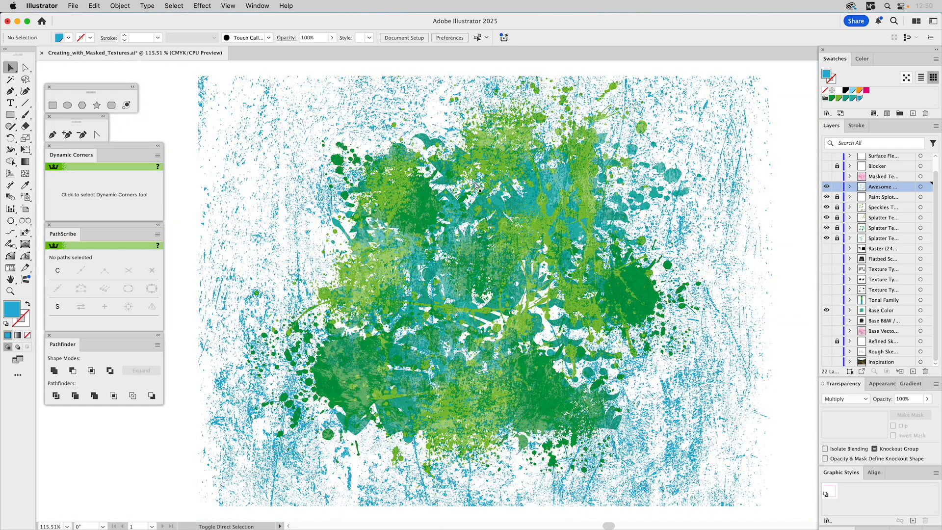
Set the blue crud texture's blend mode to Hard Light
left_click(675, 113)
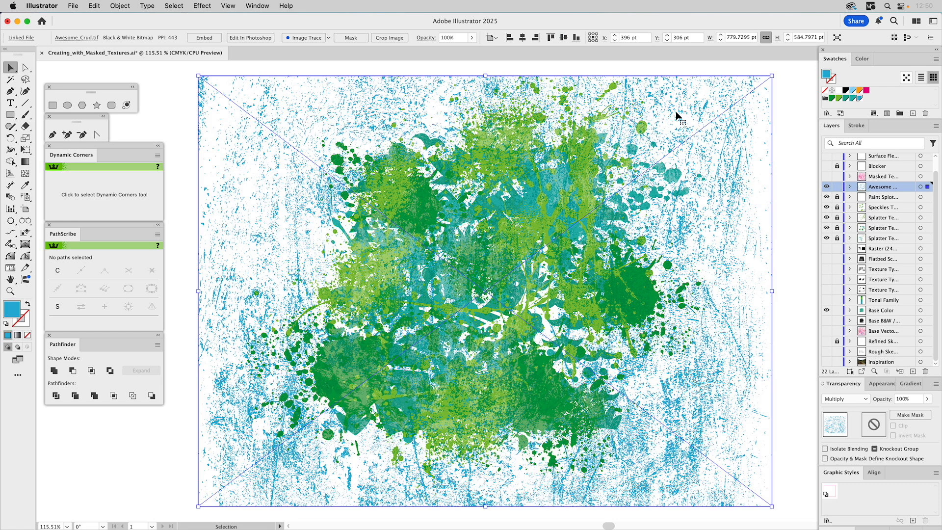
left_click(840, 399)
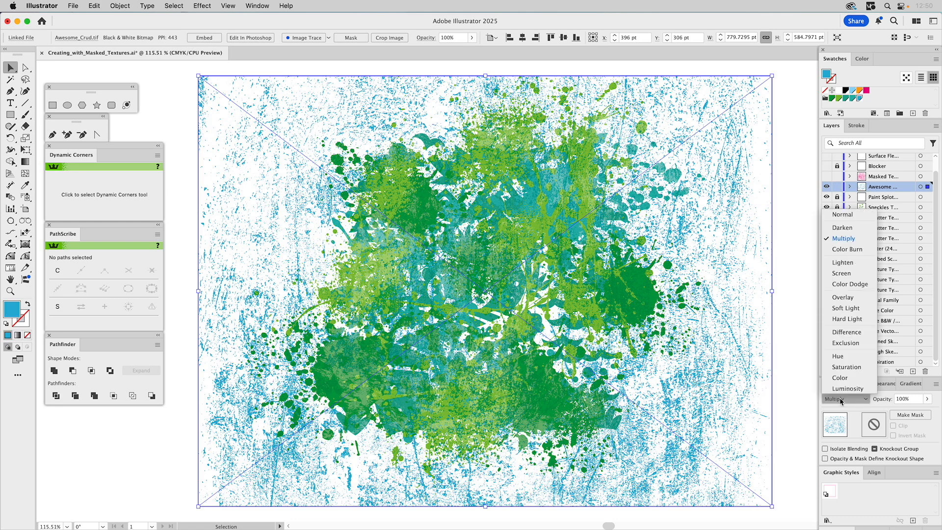
left_click(846, 319)
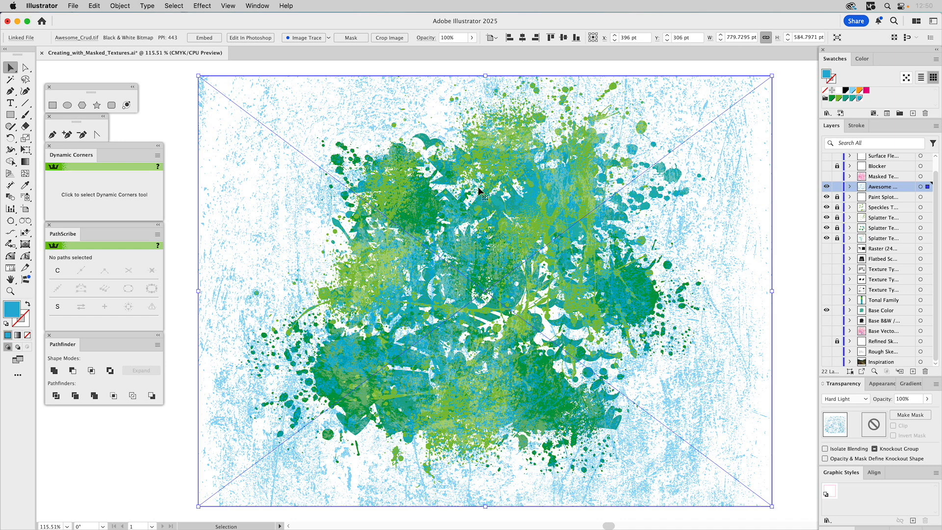
Examine the Hard Light effect up close in the artwork's center by switching the crud texture layer off and on
key("z")
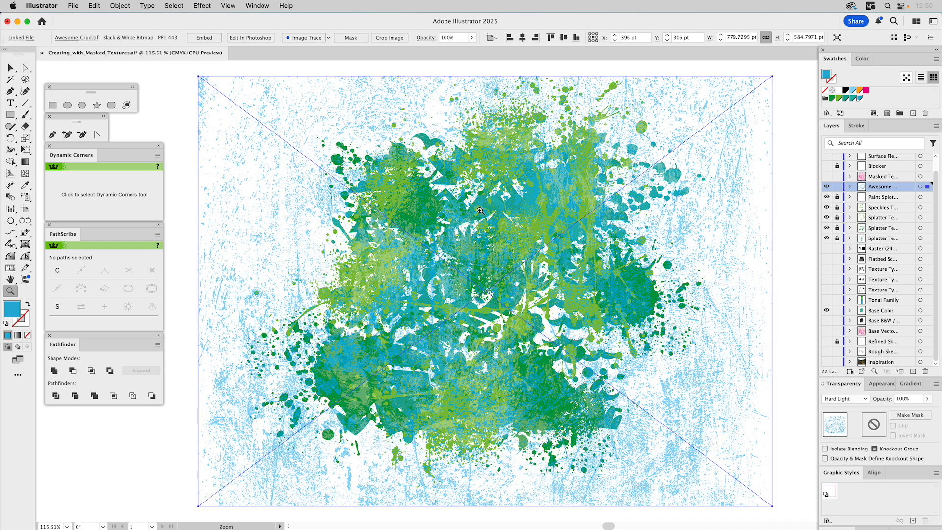
left_click_drag(445, 224, 523, 291)
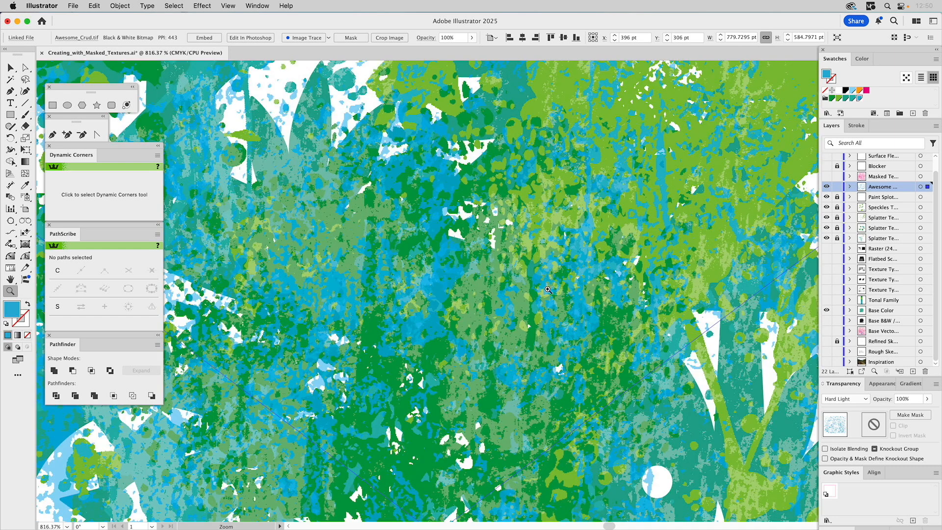
left_click(826, 187)
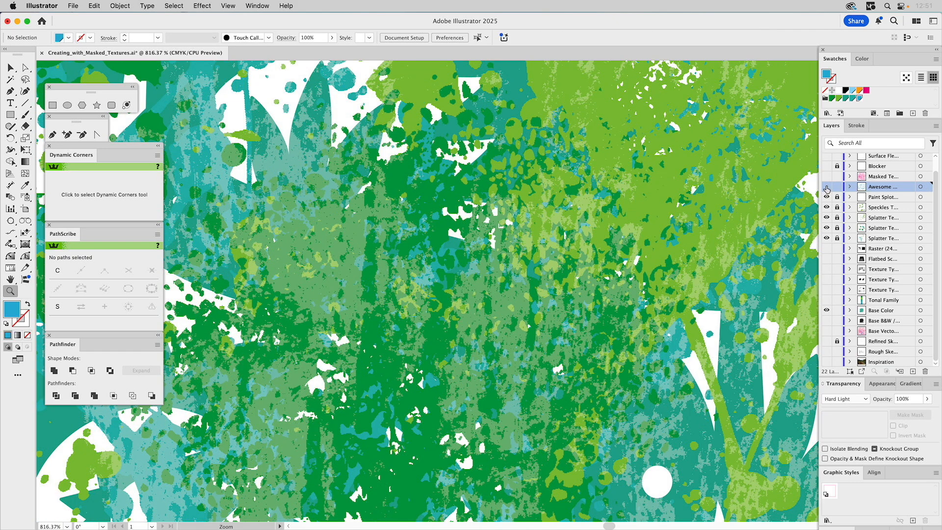
left_click(826, 187)
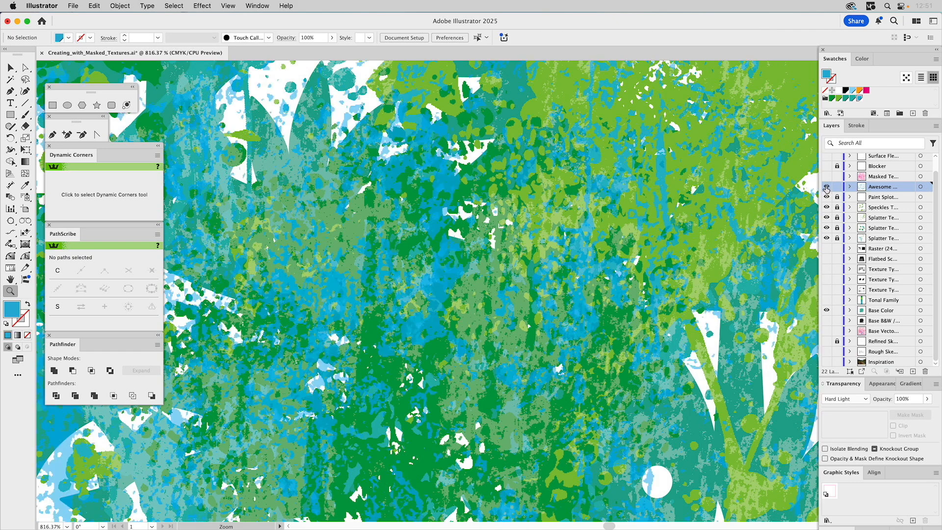
left_click(826, 187)
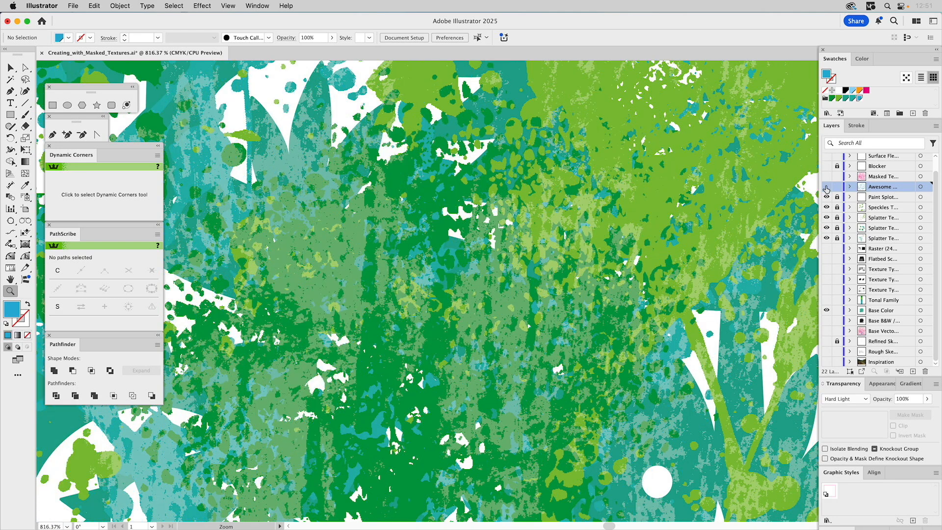
left_click(826, 186)
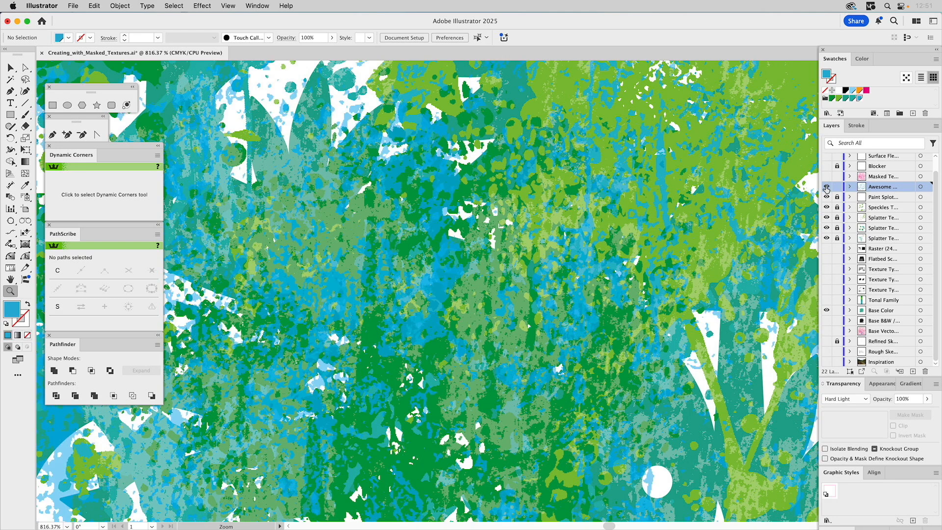
Compare the full artwork under the Blocker layer without and with the crud texture, hide the Blocker, and reselect the texture
left_click(826, 187)
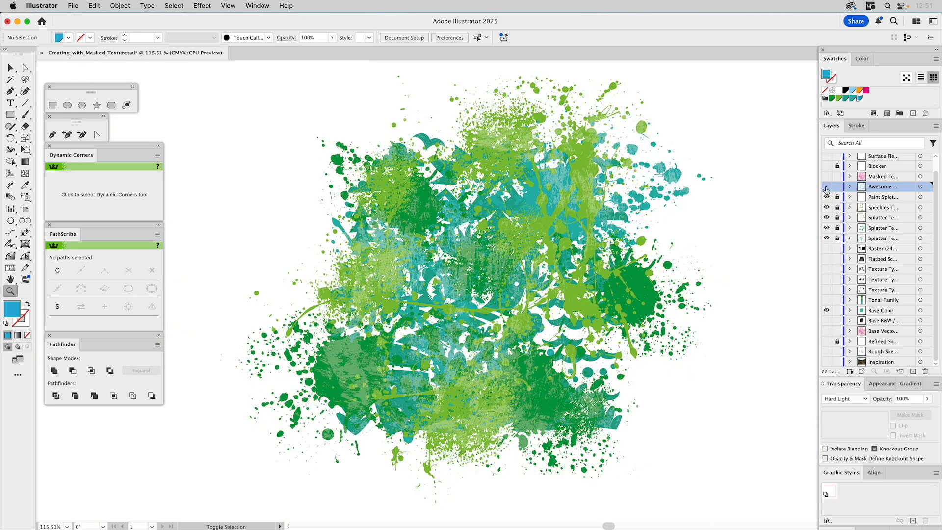
key("super+0")
left_click(827, 167)
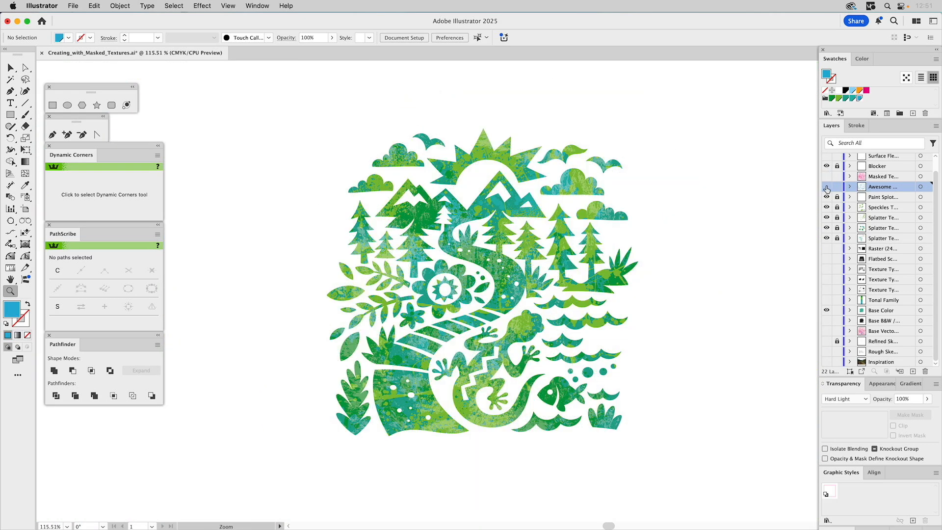
left_click(827, 187)
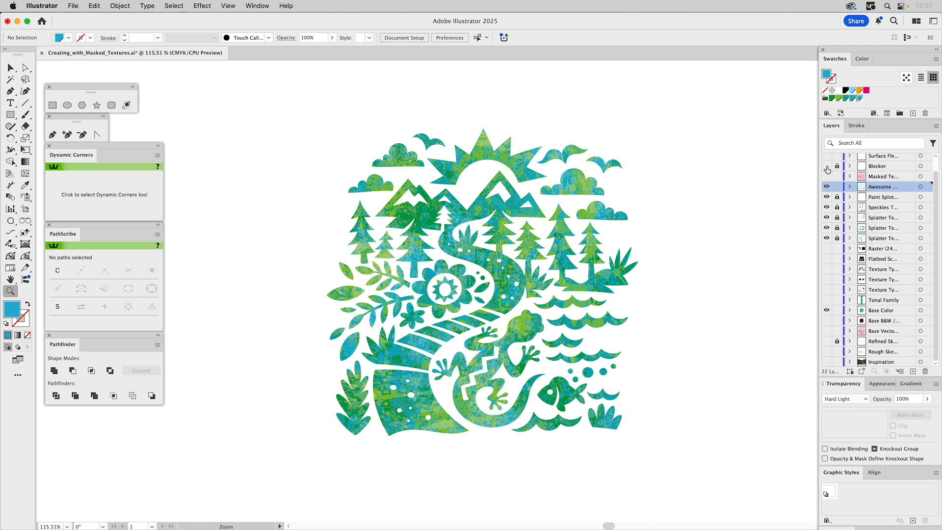
left_click(826, 167)
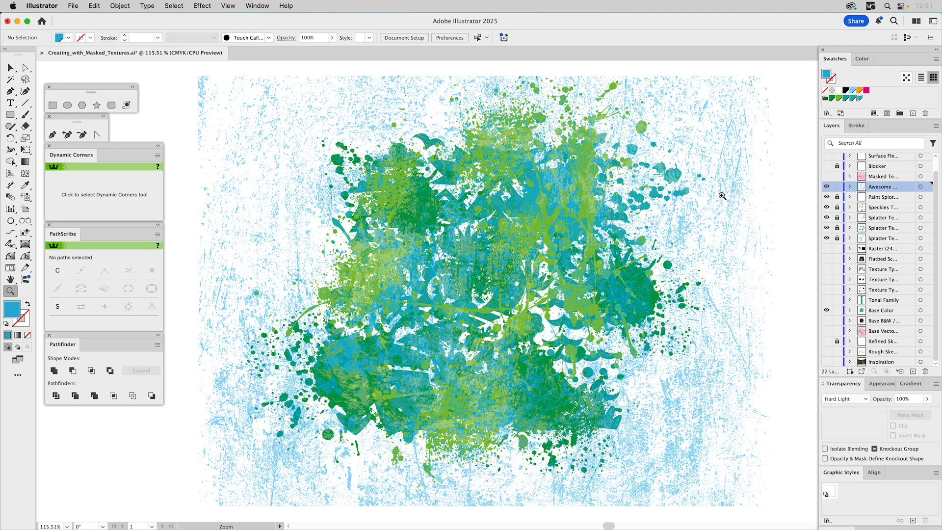
left_click(585, 205)
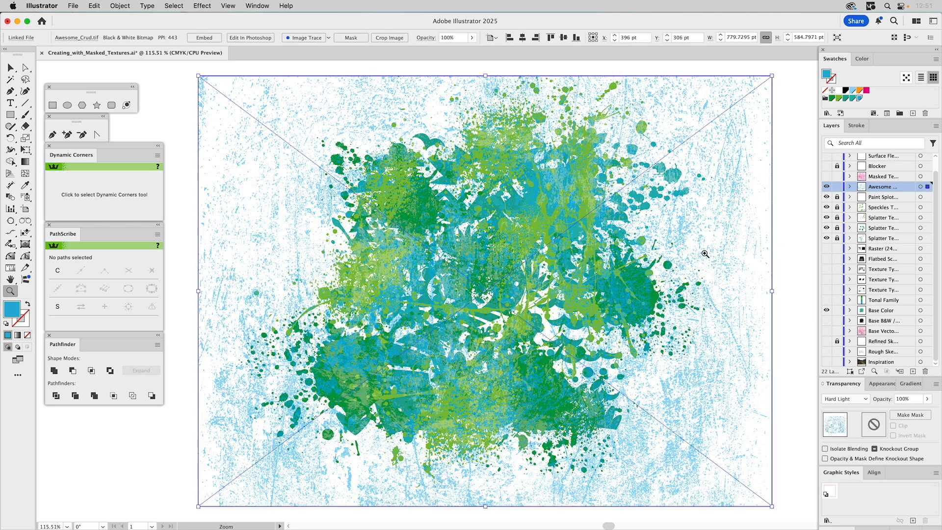
Reduce the blue crud texture's opacity to 75%, deselect it, and show the Blocker layer over the textures
left_click(902, 399)
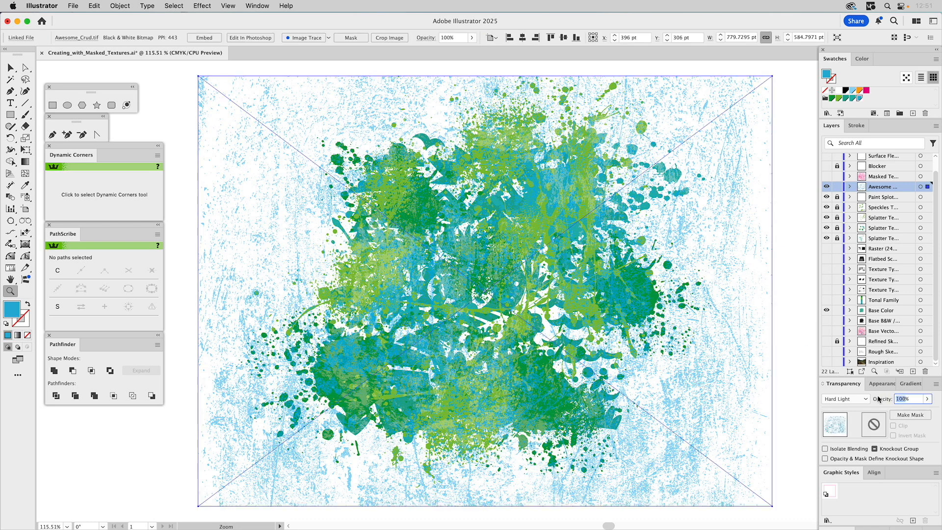
type("75%")
key("Return")
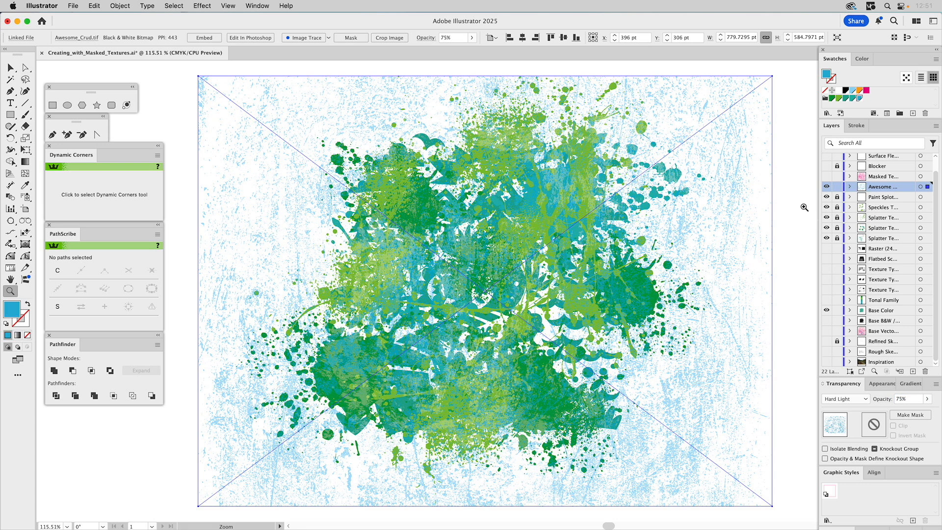
key("super+shift+a")
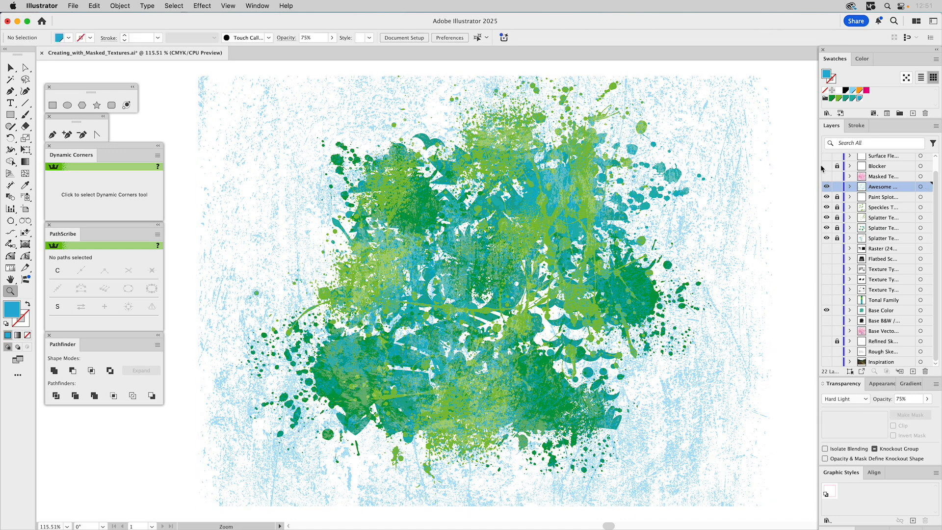
left_click(827, 166)
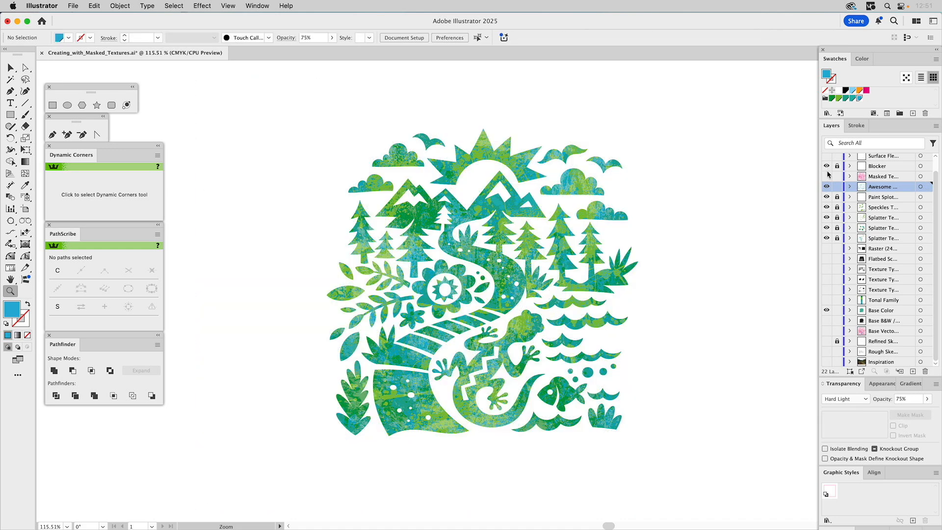
Show the Surface Flecking layer above the Blocker and color its flecking texture with the light green swatch
scroll(855, 174, "up", 2)
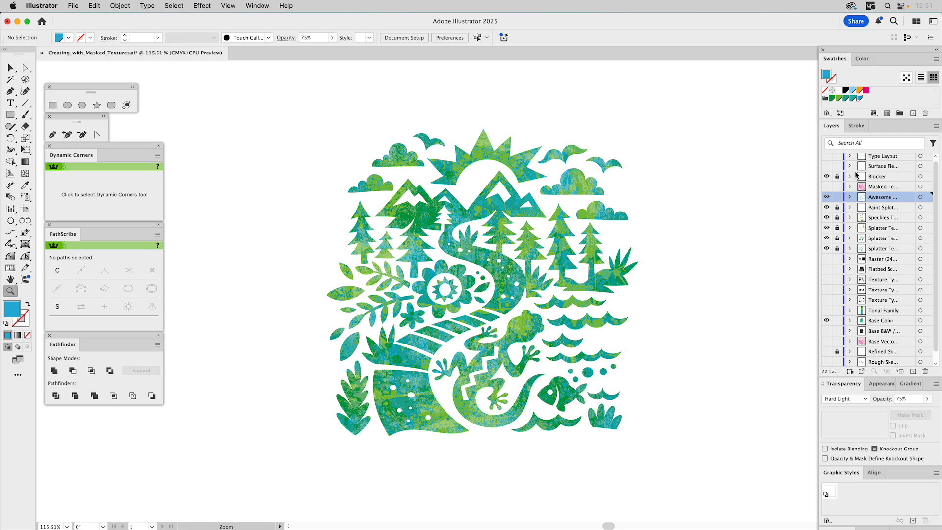
left_click(827, 169)
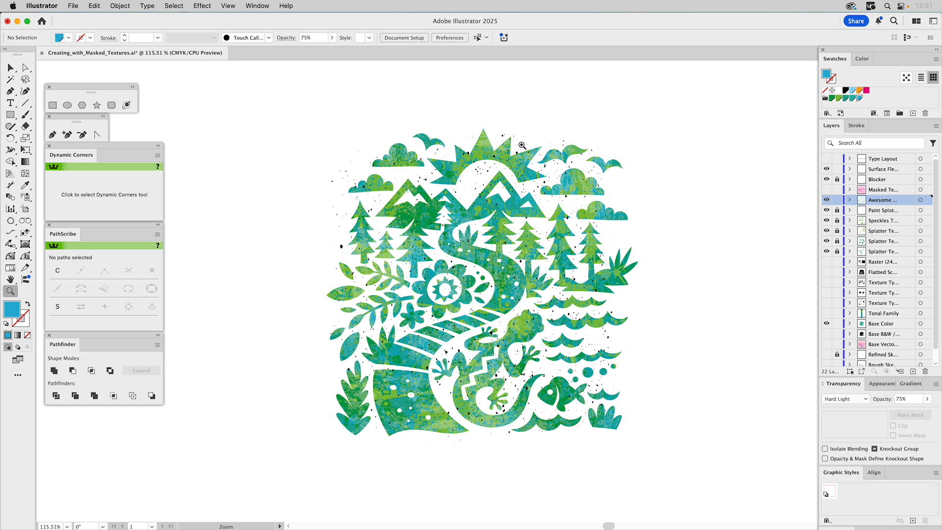
key("v")
left_click(519, 146)
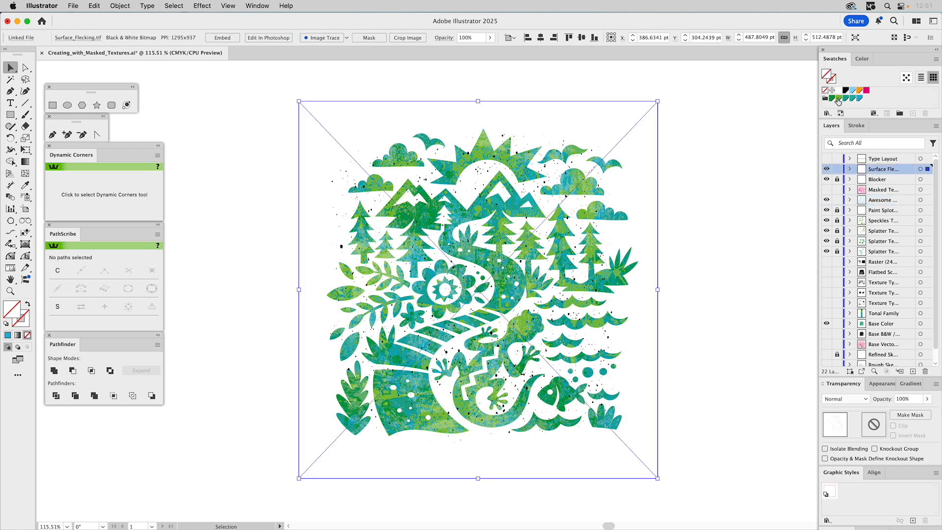
left_click(838, 99)
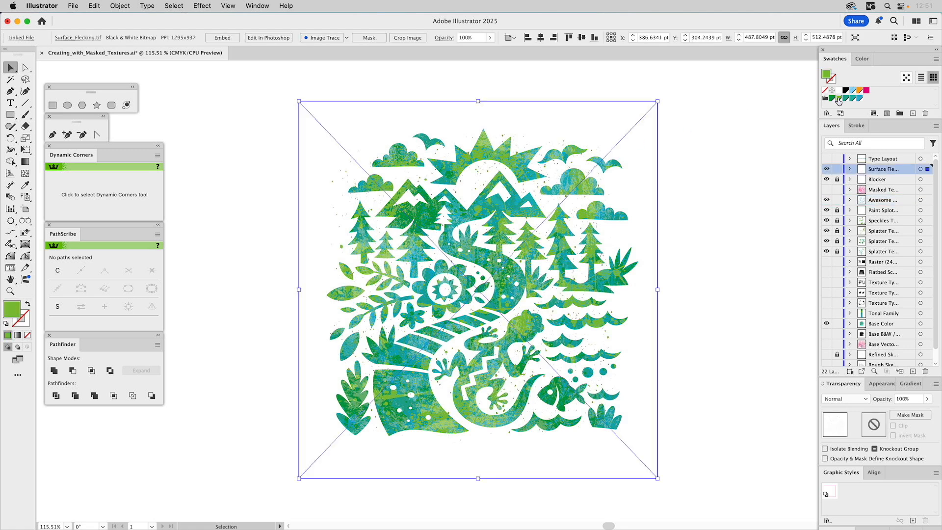
left_click(753, 143)
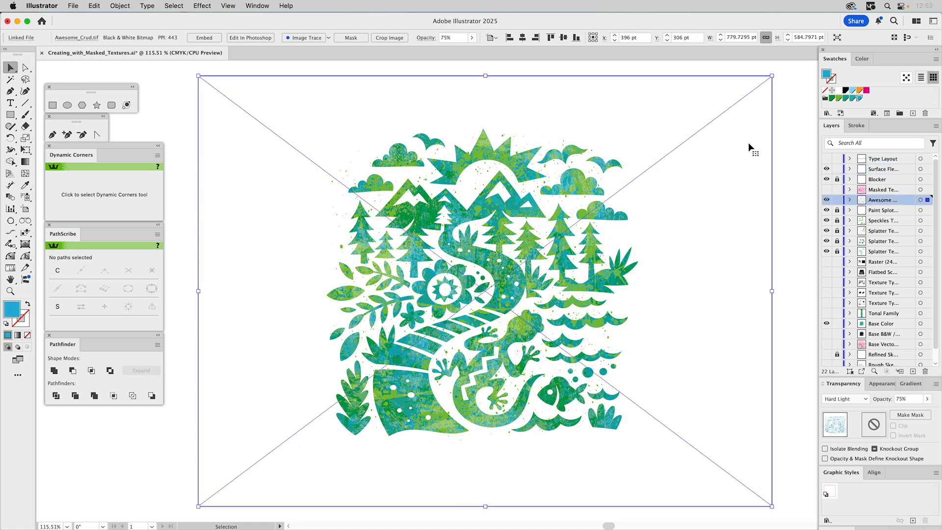
Lock the crud texture and Surface Flecking layers, check the artwork's center up close, and show the Type Layout layer
key("z")
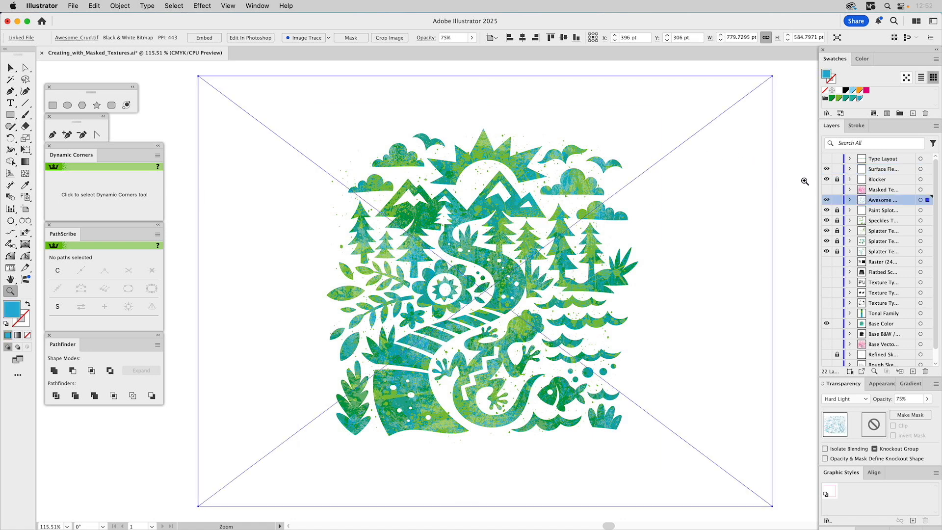
left_click(838, 200)
left_click(837, 169)
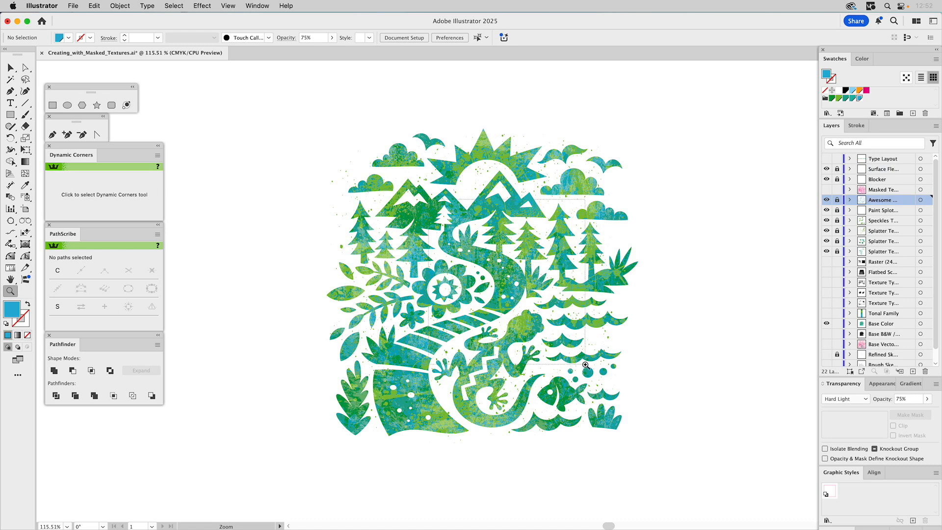
left_click_drag(583, 366, 591, 370)
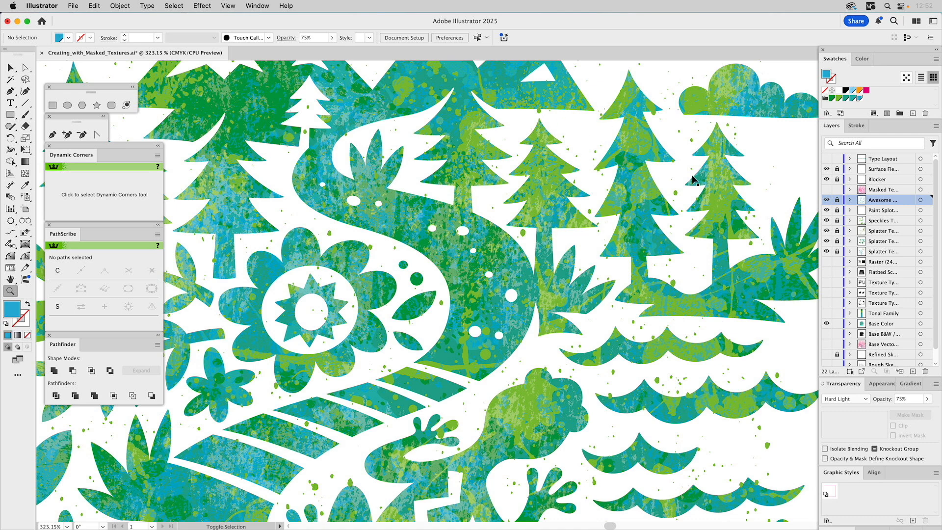
key("super+0")
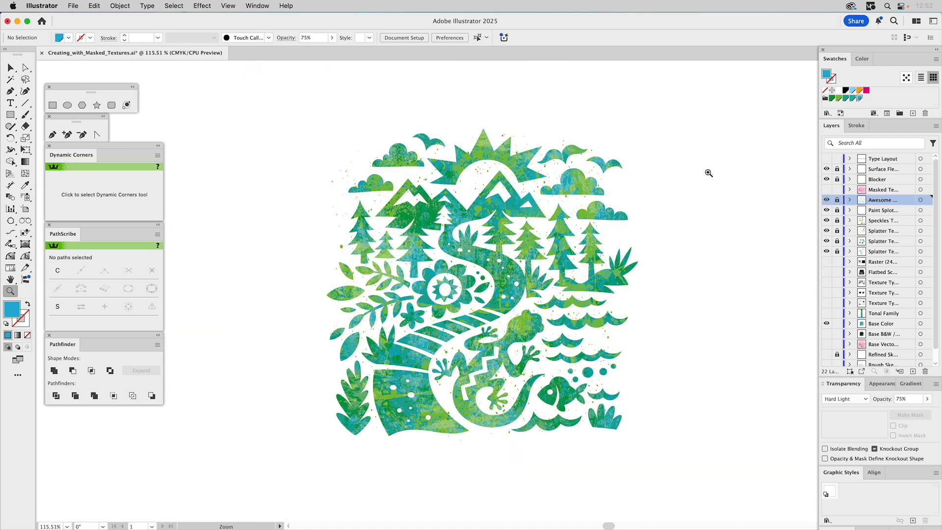
left_click(827, 159)
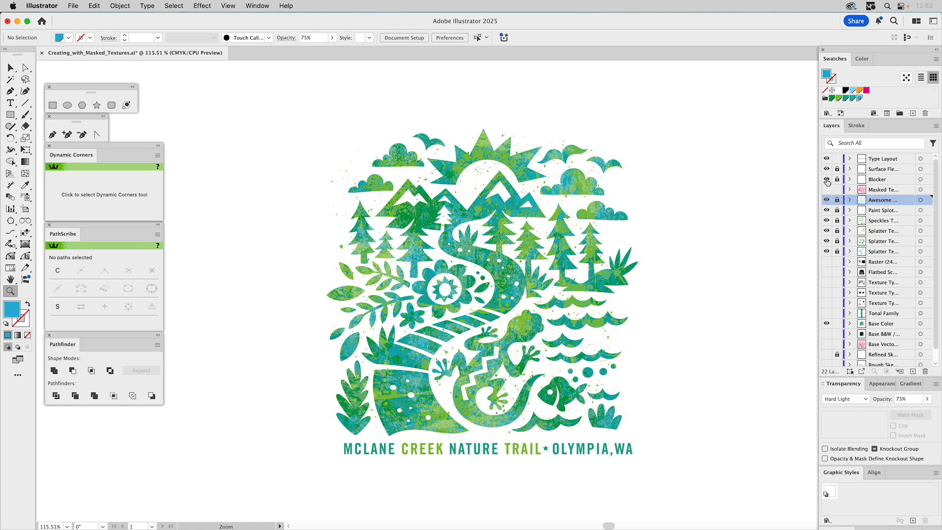
Hide the Blocker layer, unlock the six texture layers from crud to the lowest splatter, and lock Base Color
left_click(827, 180)
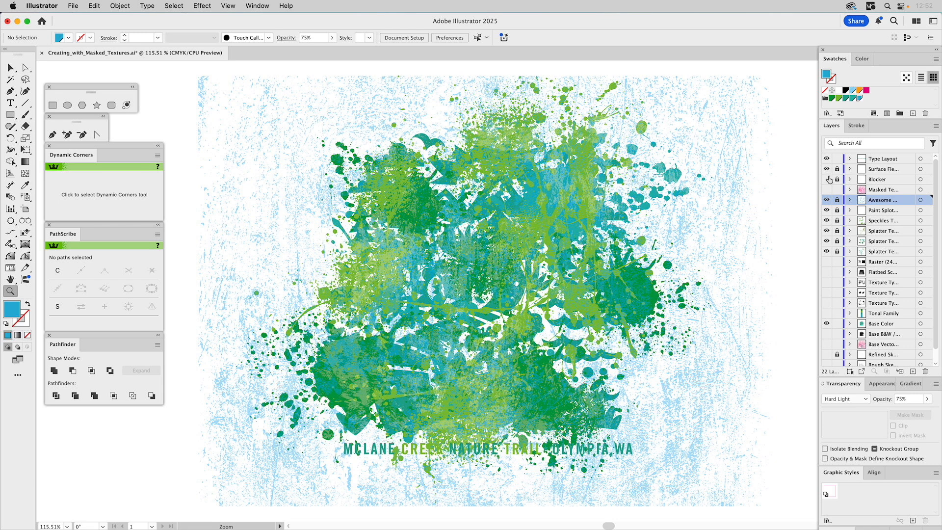
left_click_drag(832, 199, 836, 253)
left_click(836, 324)
Hide the Surface Flecking layer, then show the Masked Textures vector layer and make it the active layer
left_click(827, 170)
left_click(826, 190)
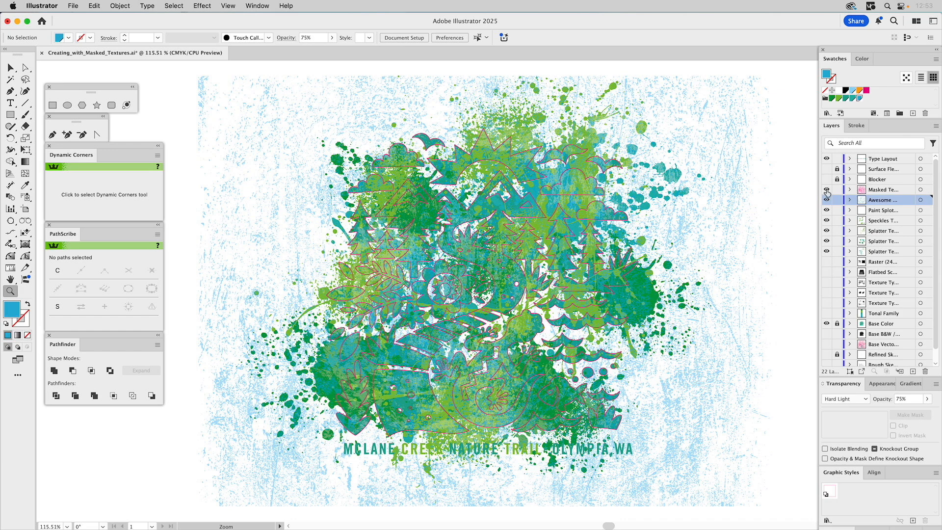
left_click(870, 191)
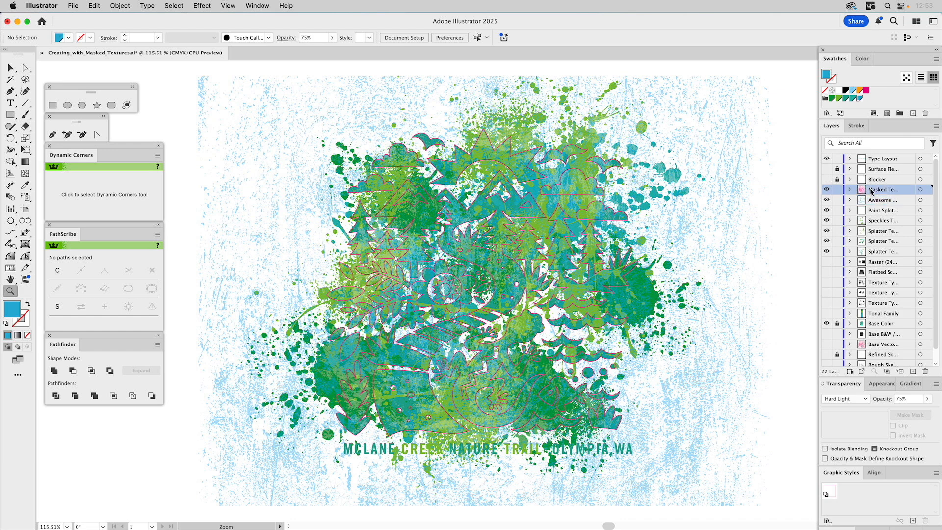
Select the vector shapes and all unlocked textures, leaving out the hidden Type Layout, and make a clipping mask from them
key("super+a")
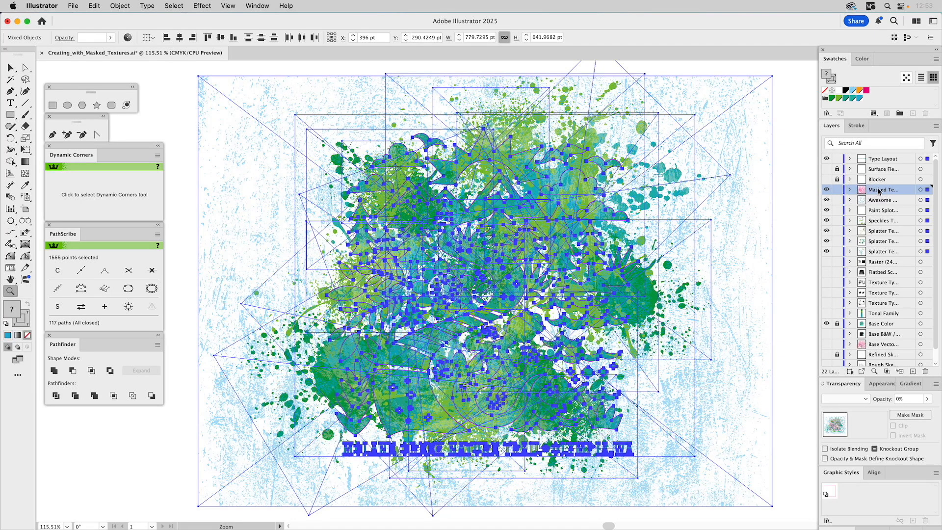
left_click(826, 159)
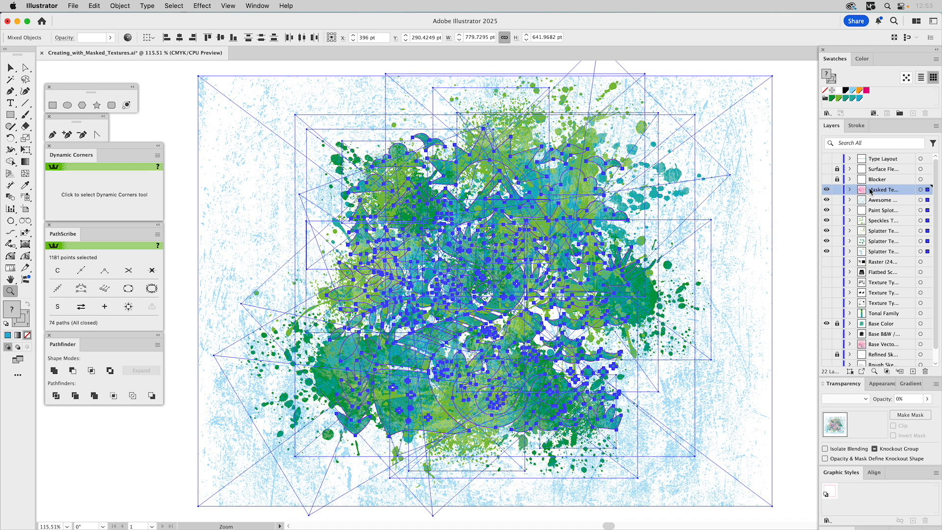
key("super+7")
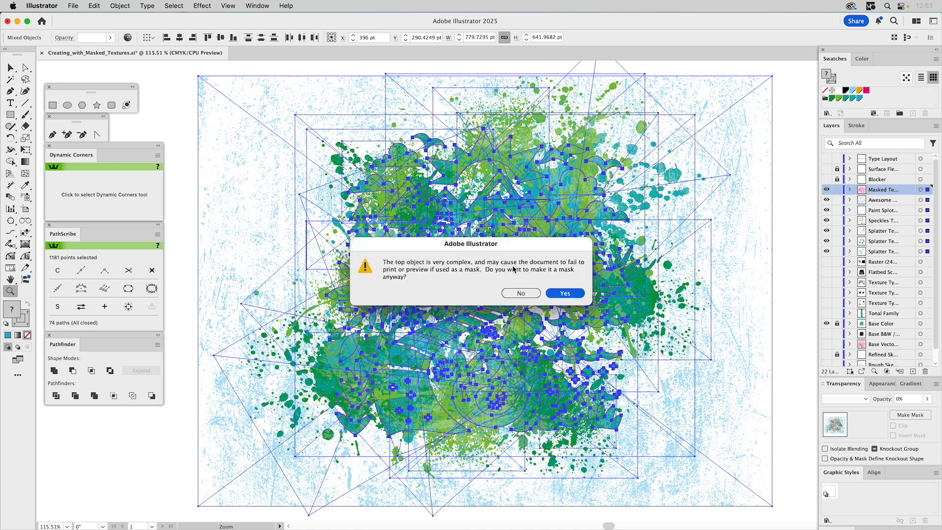
left_click(565, 294)
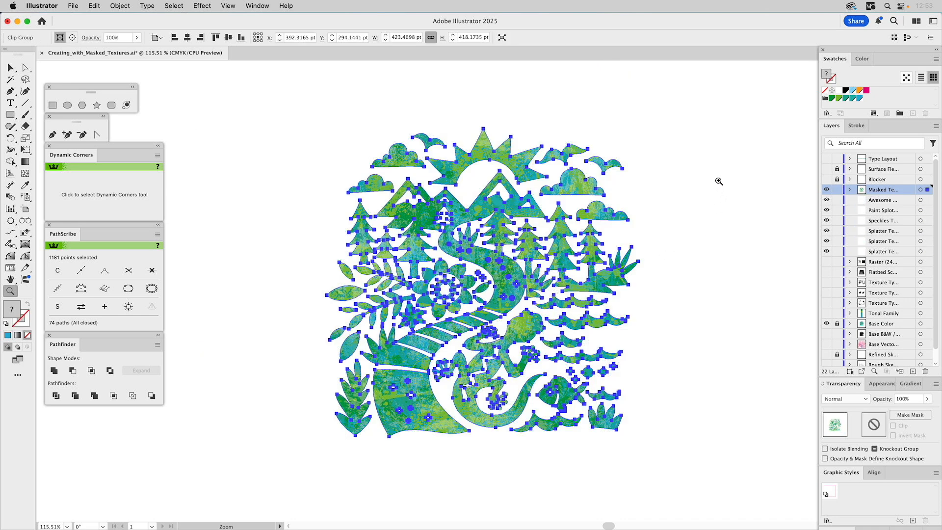
key("v")
left_click(723, 175)
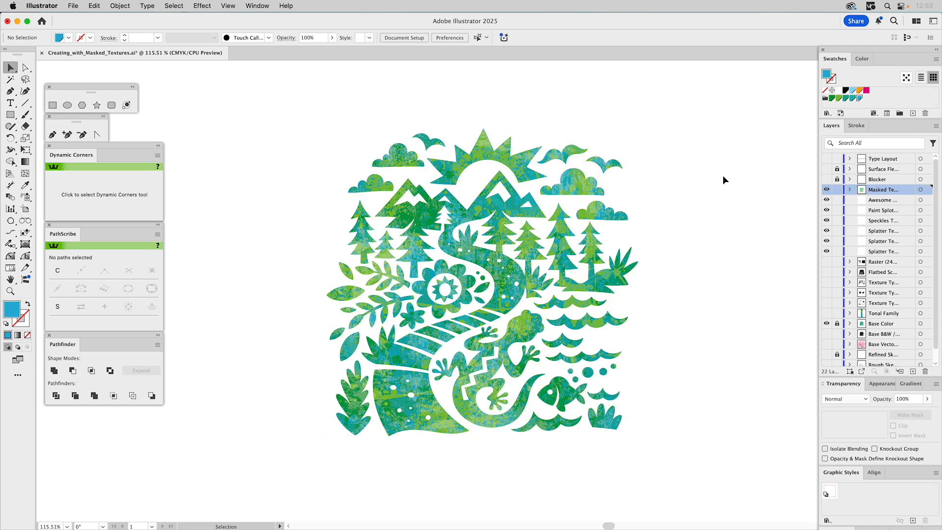
Show the Surface Flecking and Type Layout layers again and check the masked textures around the trees and flower up close
left_click(826, 169)
left_click(826, 160)
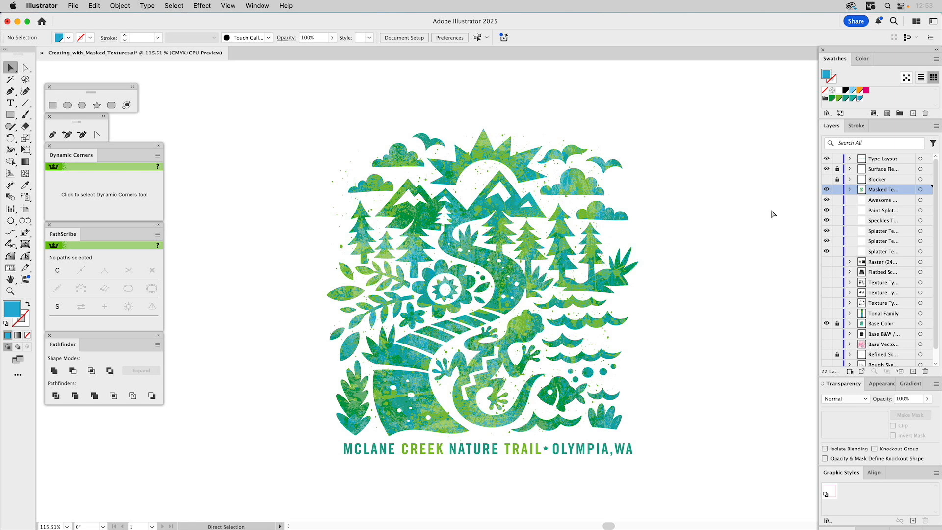
key("super+0")
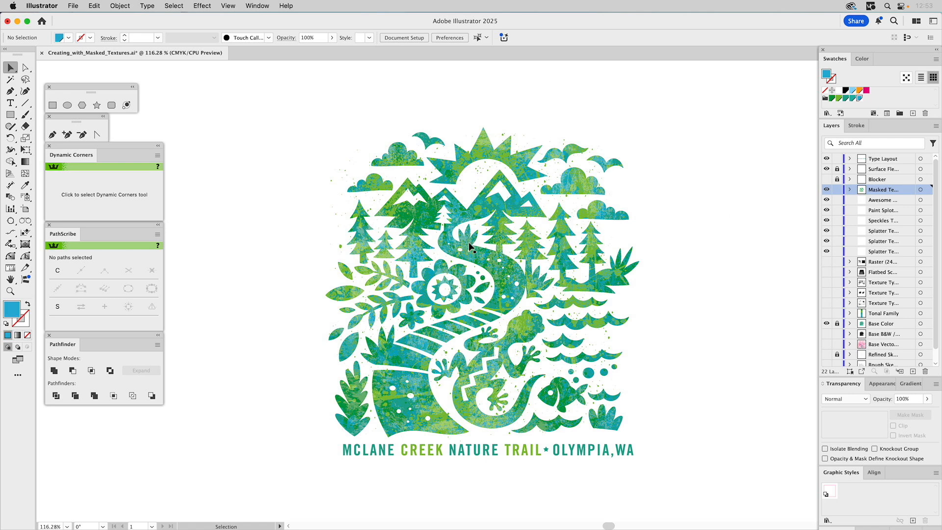
key("z")
left_click_drag(320, 195, 461, 320)
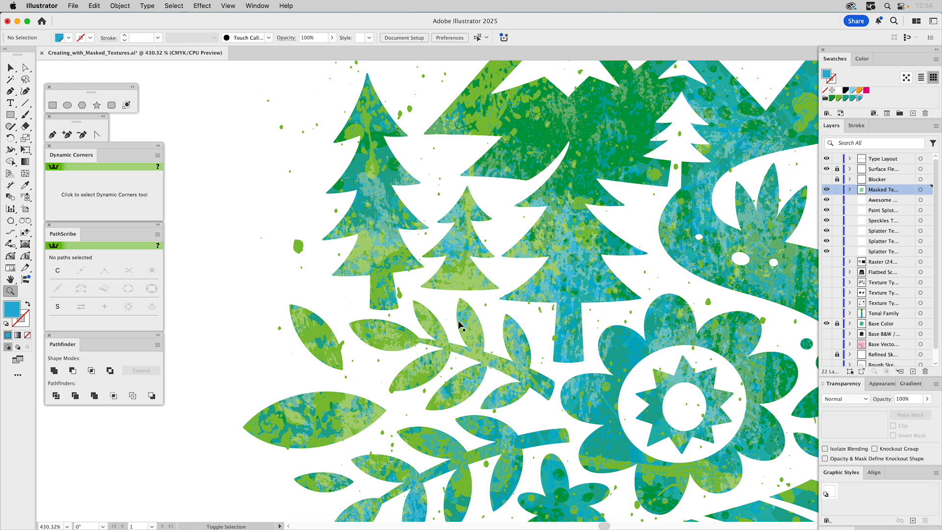
key("super+0")
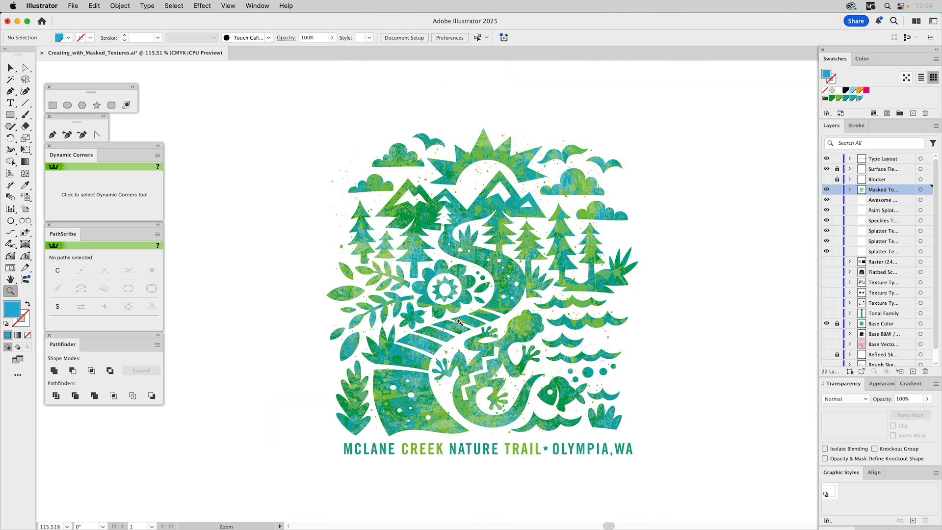